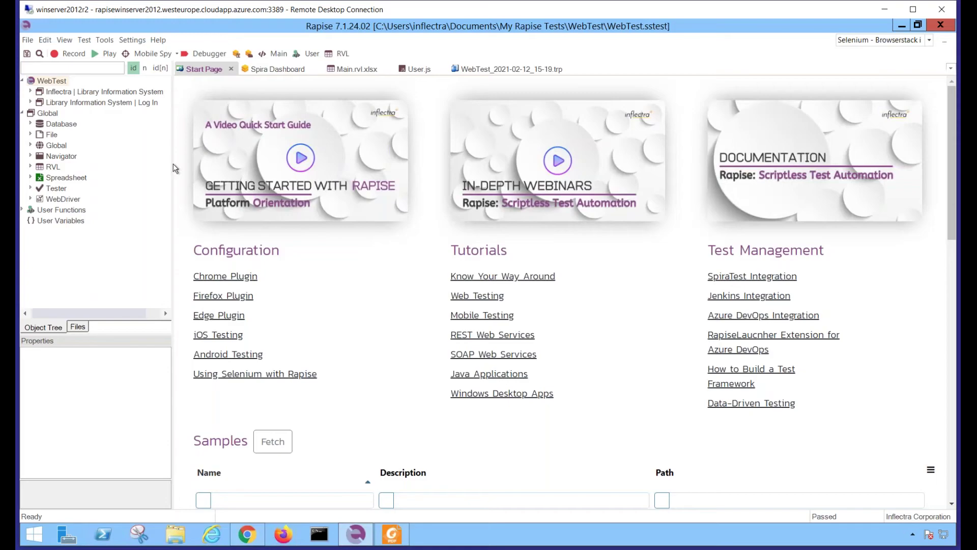
Create CalcTesting as a new locally stored Desktop test from File > New Test
left_click(27, 41)
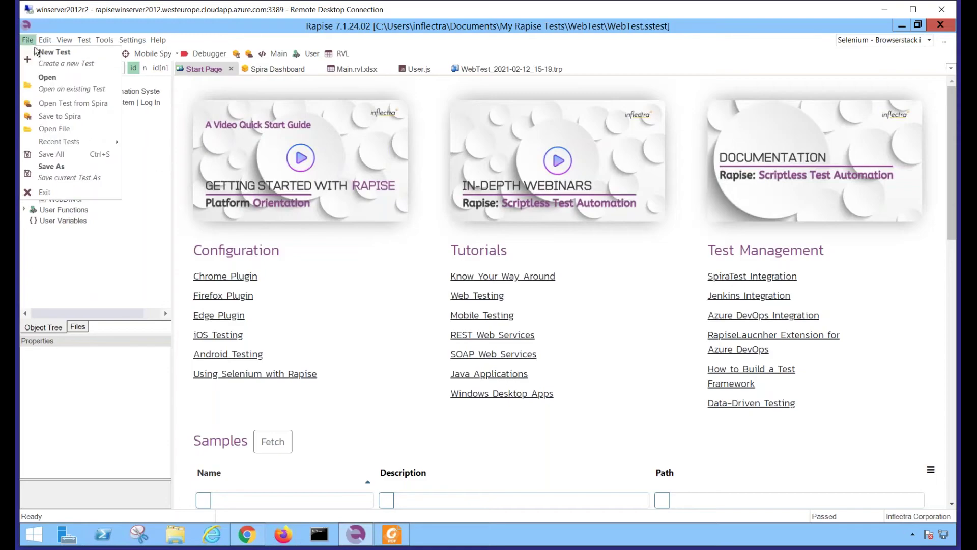
left_click(55, 60)
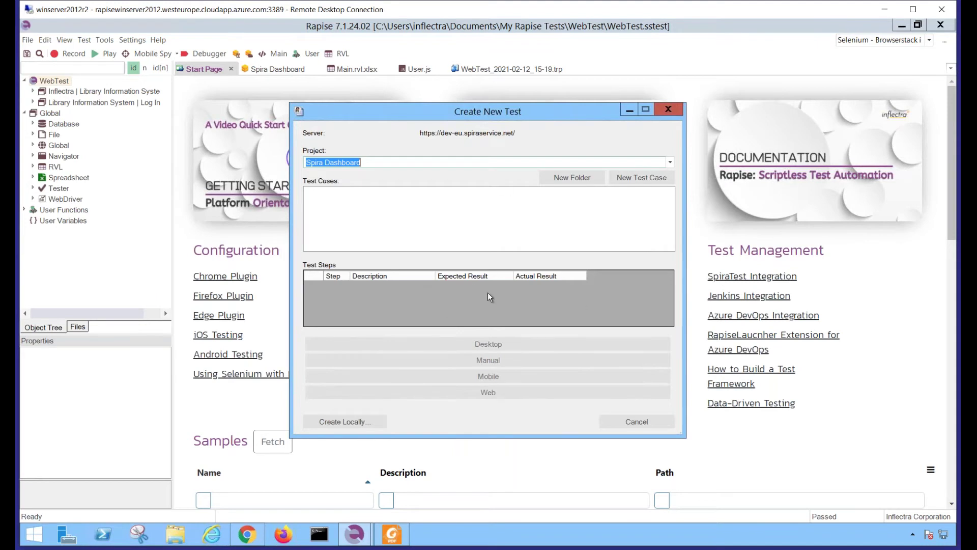
left_click(355, 424)
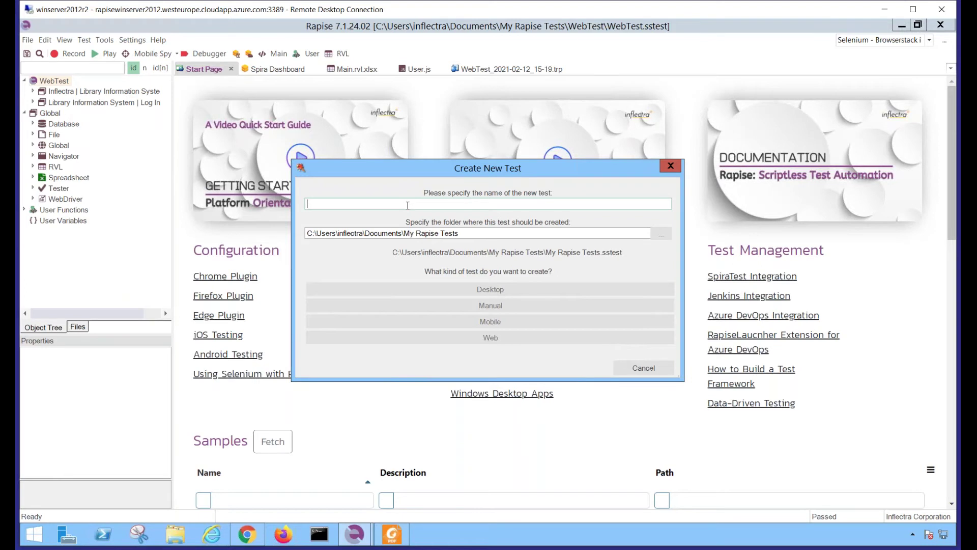
type("Cal")
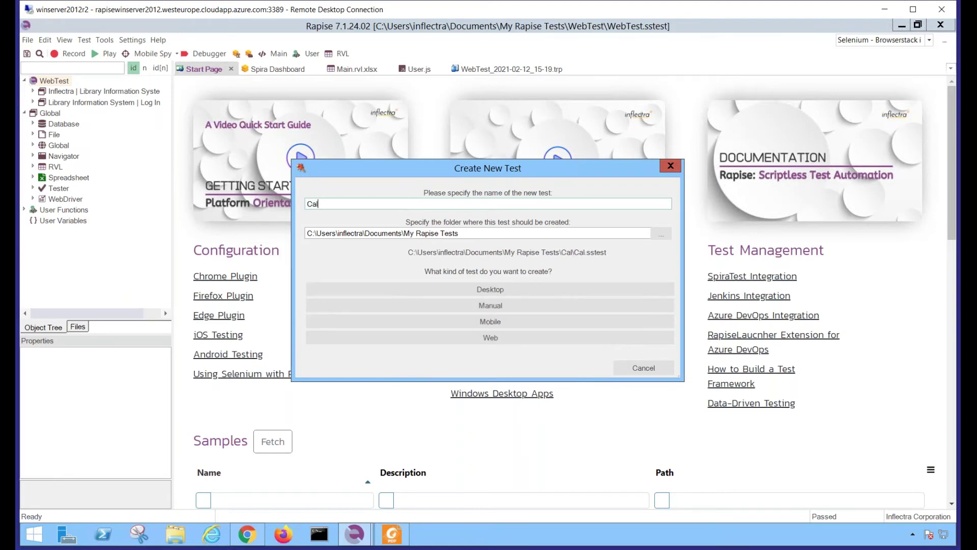
type("cTesting")
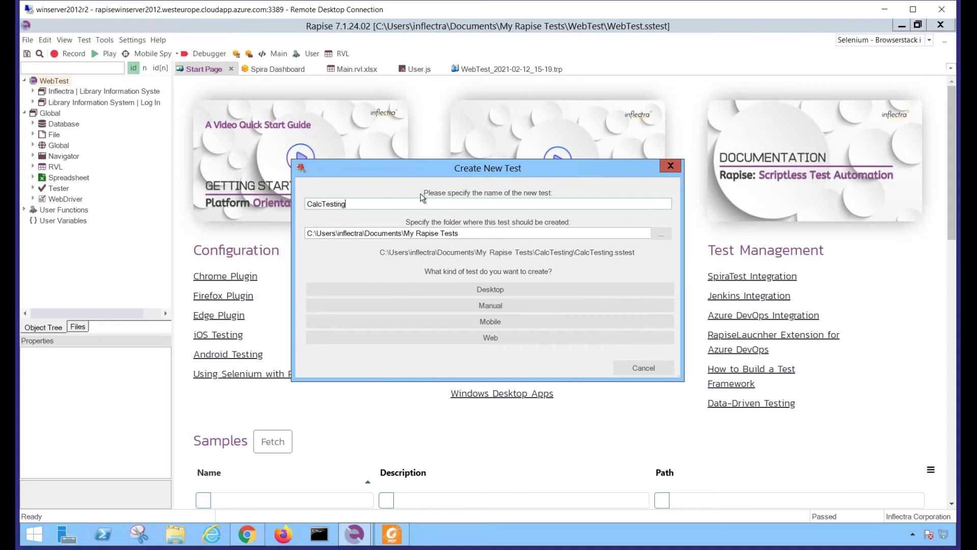
left_click(481, 292)
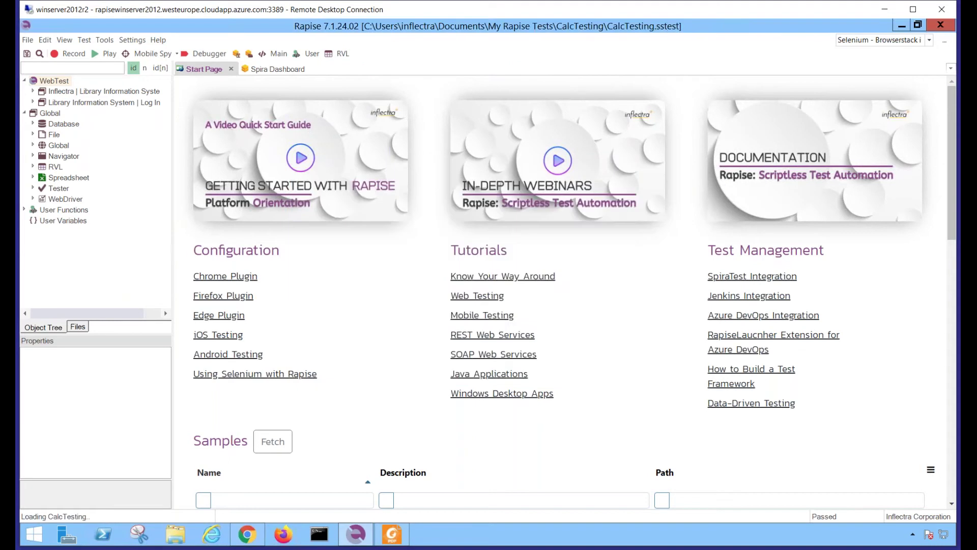
left_click(478, 267)
Choose RVL for CalcTesting and reveal its test folder in Windows Explorer via Objects.js
left_click(478, 267)
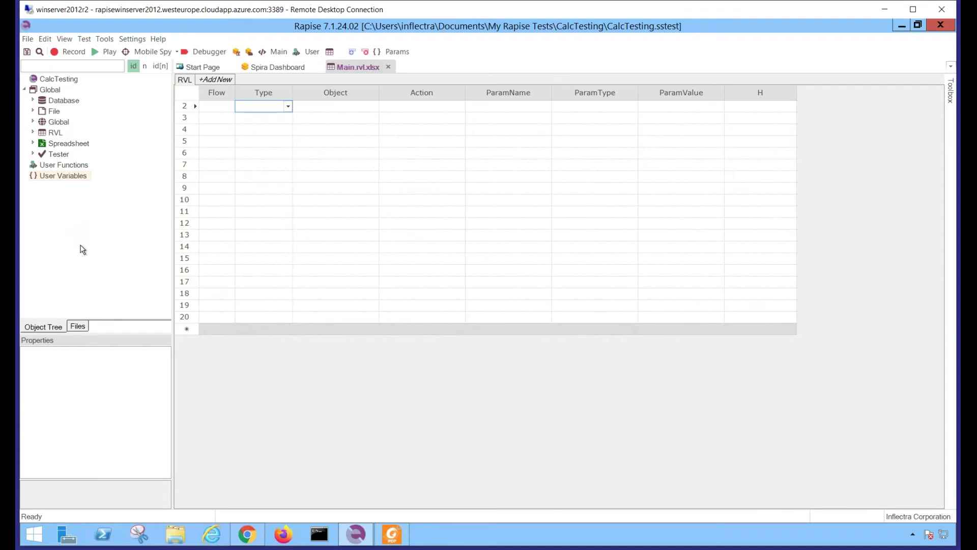
left_click(78, 326)
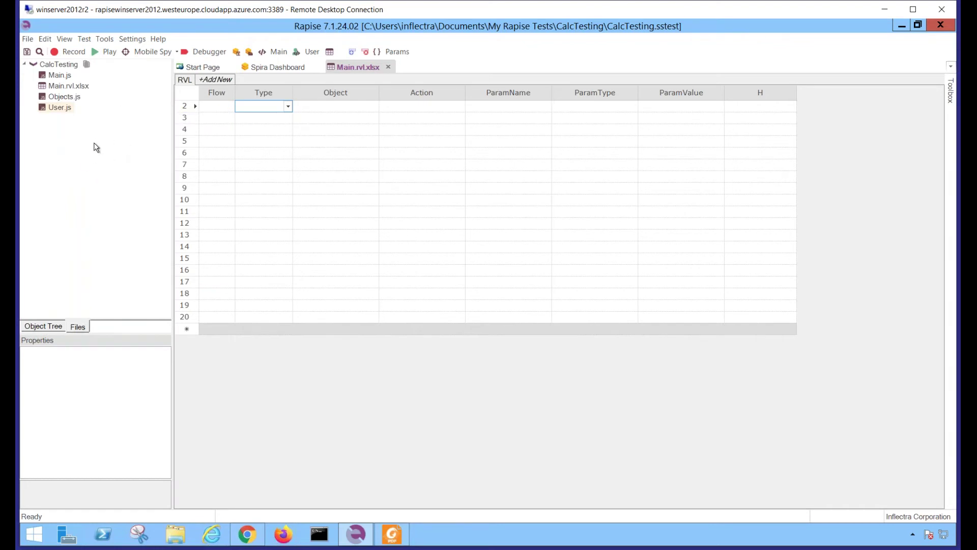
right_click(65, 97)
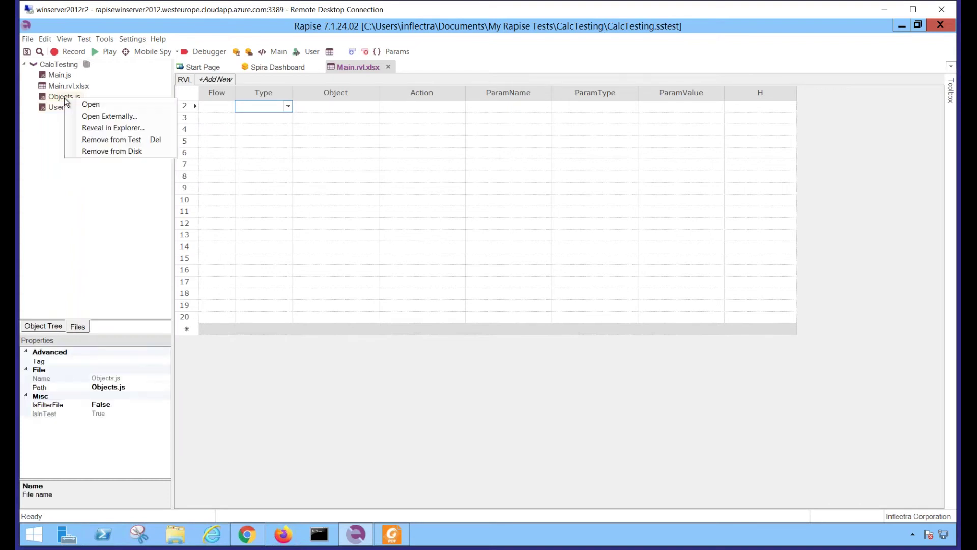
left_click(91, 128)
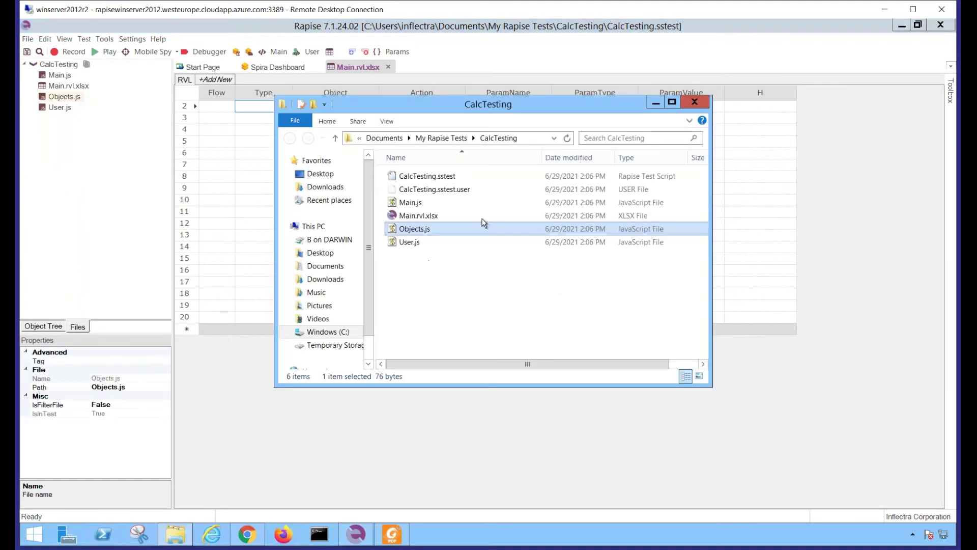
Copy calc.exe from the Desktop into the CalcTesting folder, then close Explorer
left_click(320, 174)
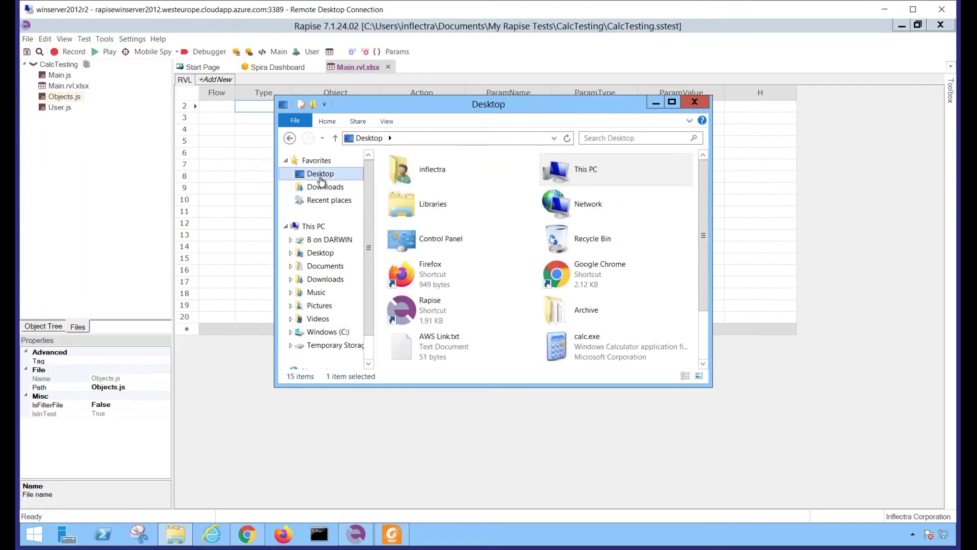
right_click(577, 345)
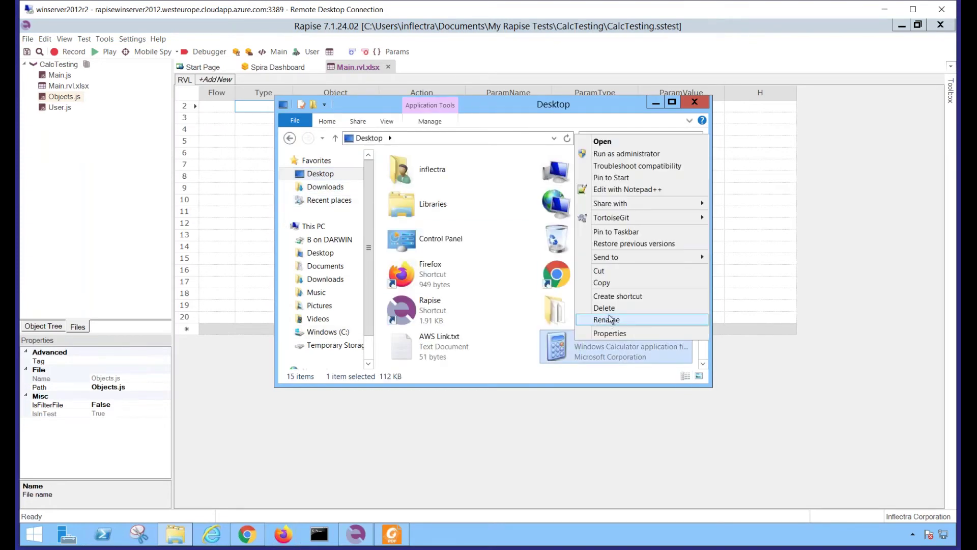
left_click(606, 283)
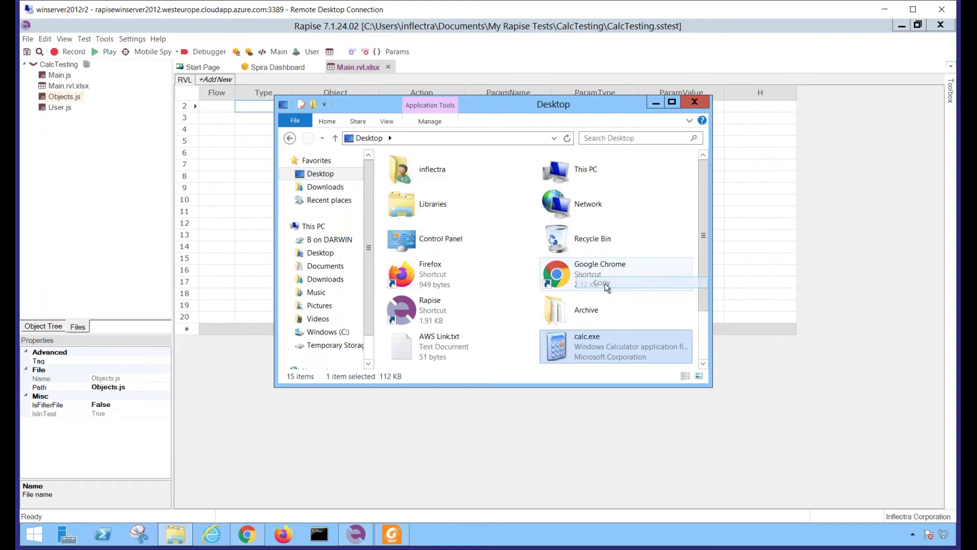
left_click(290, 138)
right_click(438, 296)
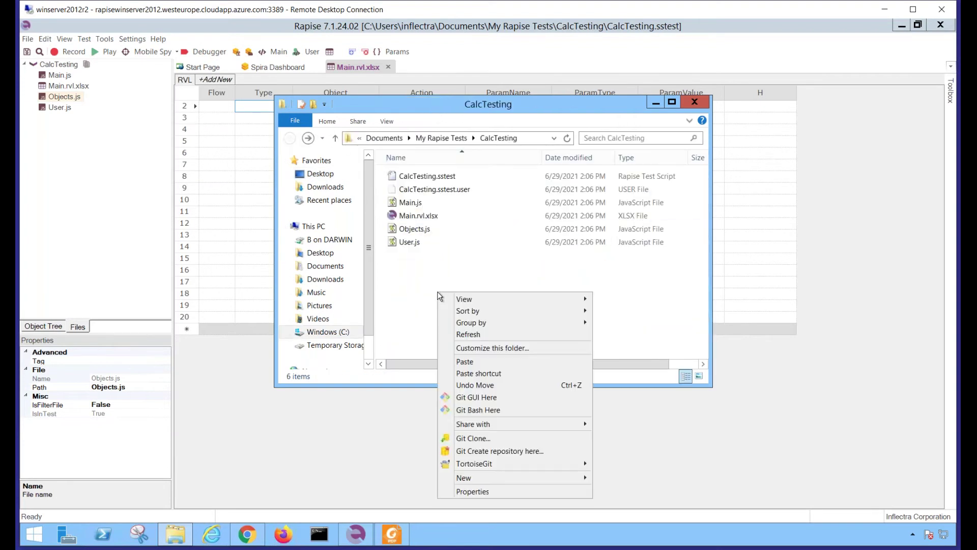
left_click(465, 362)
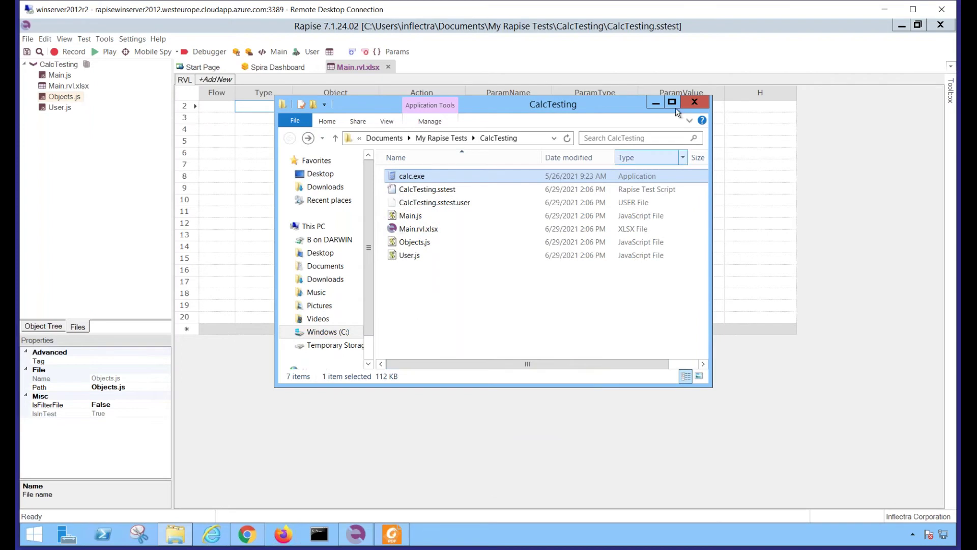
left_click(694, 102)
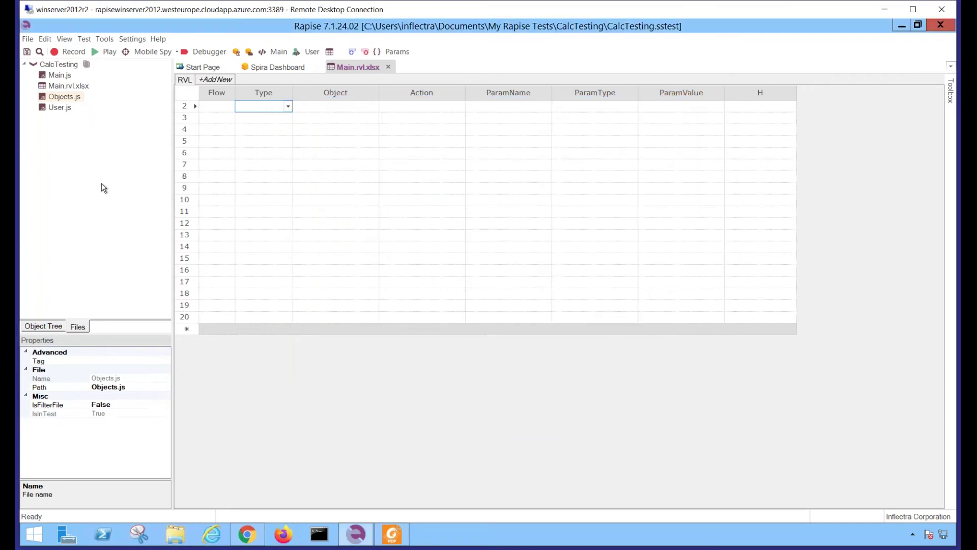
Add calc.exe to CalcTesting's files using the All files (*.*) filter, and save the test
left_click(57, 64)
right_click(57, 65)
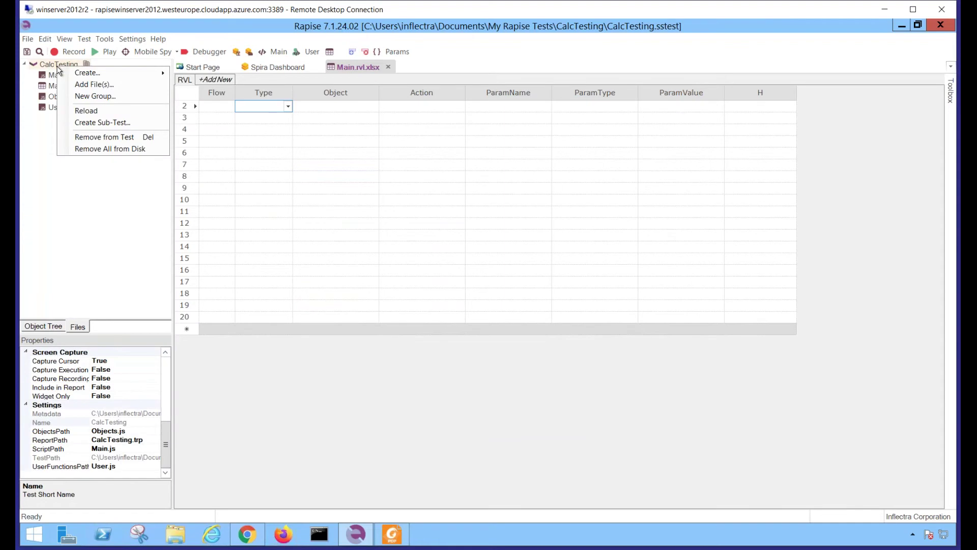
left_click(86, 85)
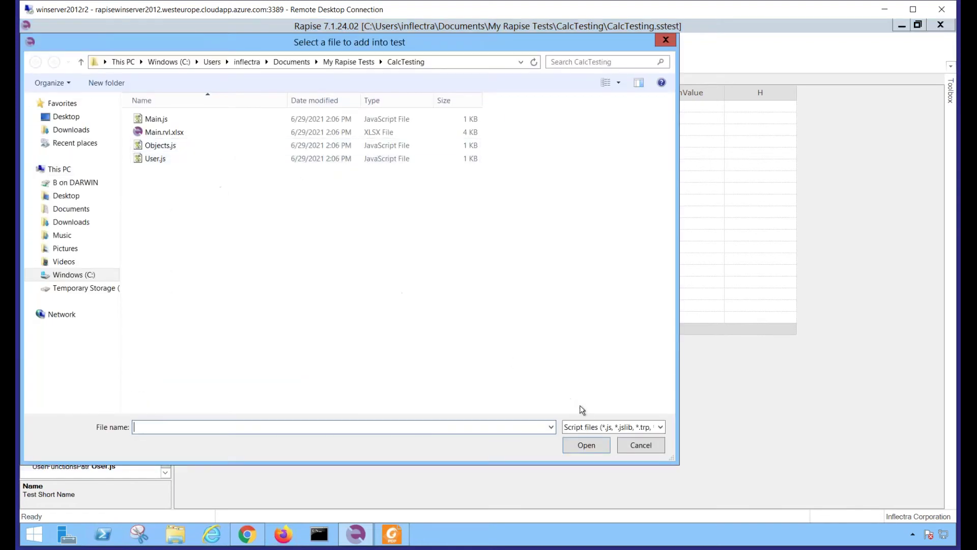
left_click(590, 426)
left_click(583, 459)
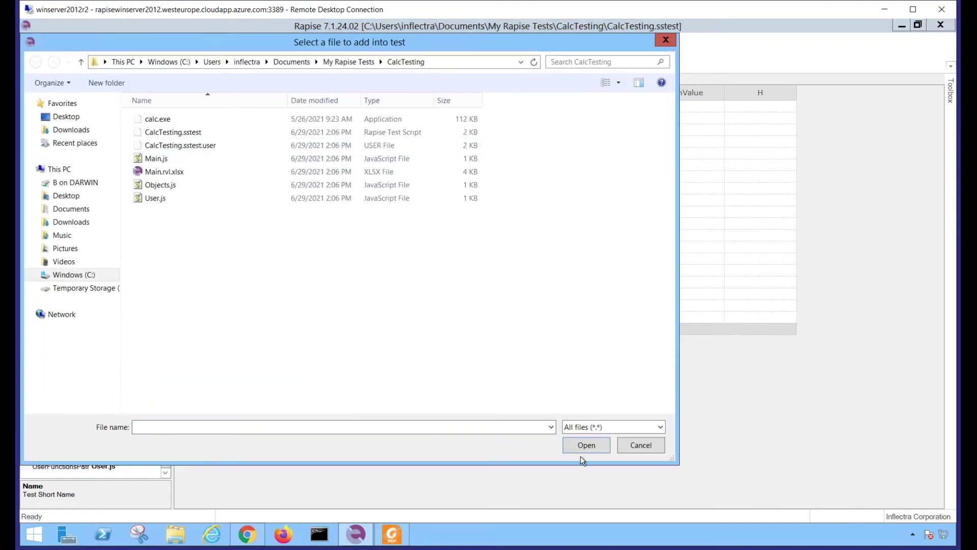
left_click(156, 120)
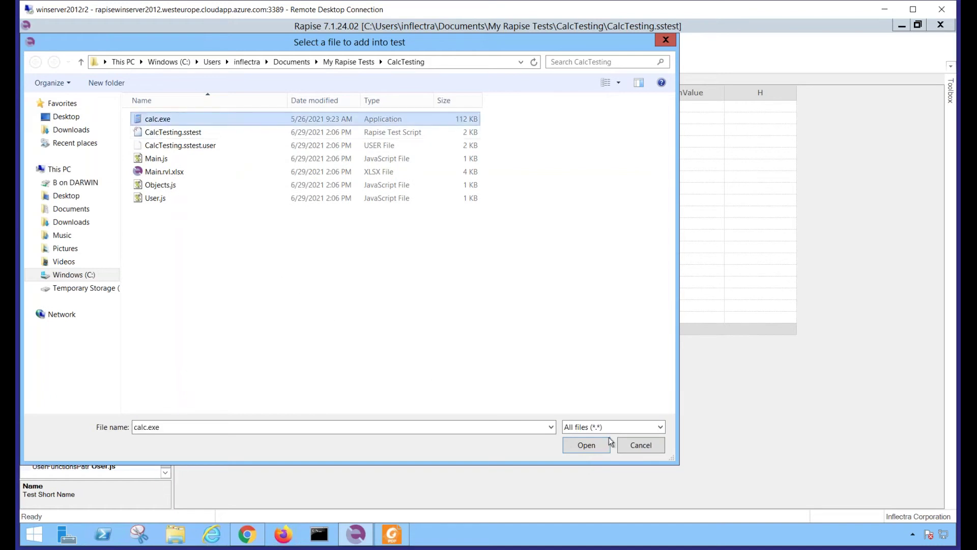
left_click(587, 446)
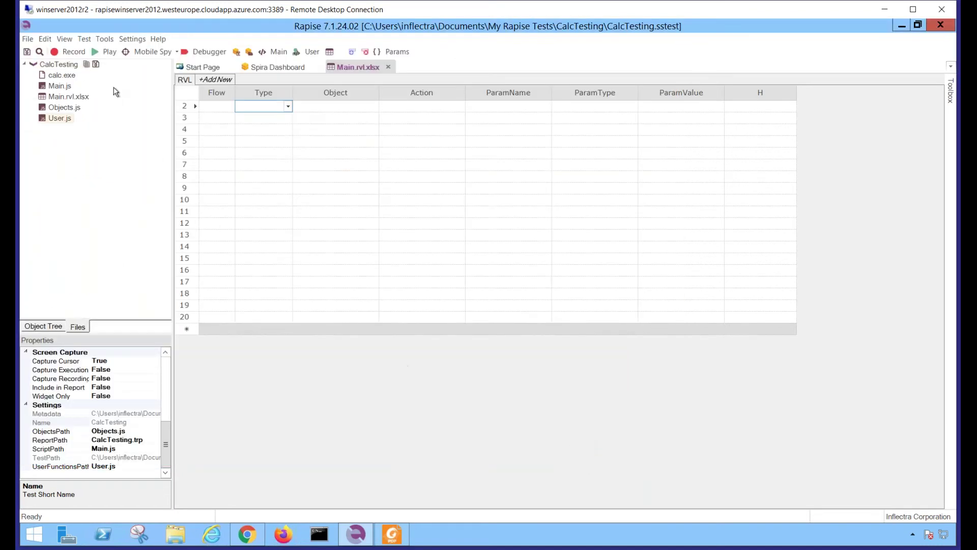
left_click(95, 65)
left_click(307, 52)
Write a TestInit() function in User.js whose body launches calc.exe via Global.DoLaunch
left_click(230, 103)
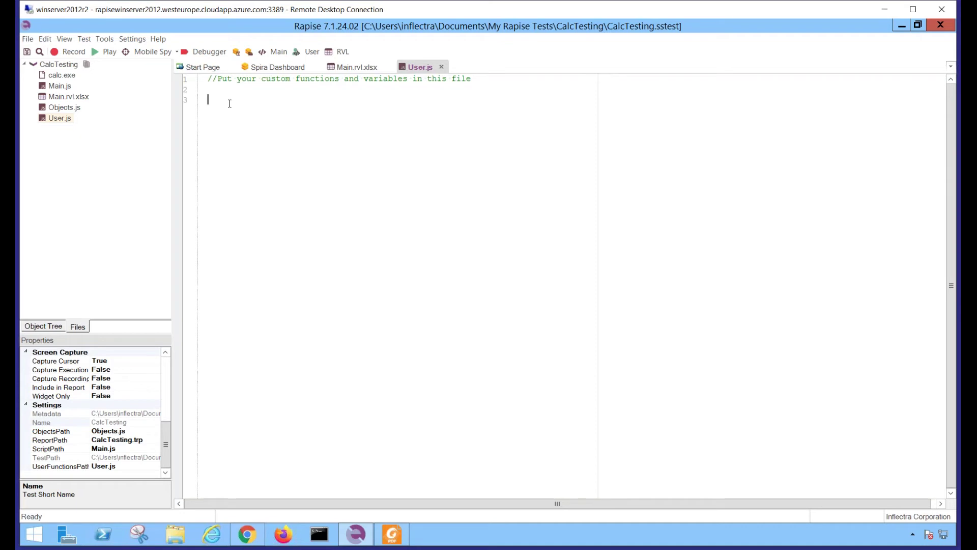
type("function TestInit()")
key("Return")
type("{}")
key("Left")
key("Return")
key("Return")
key("Up")
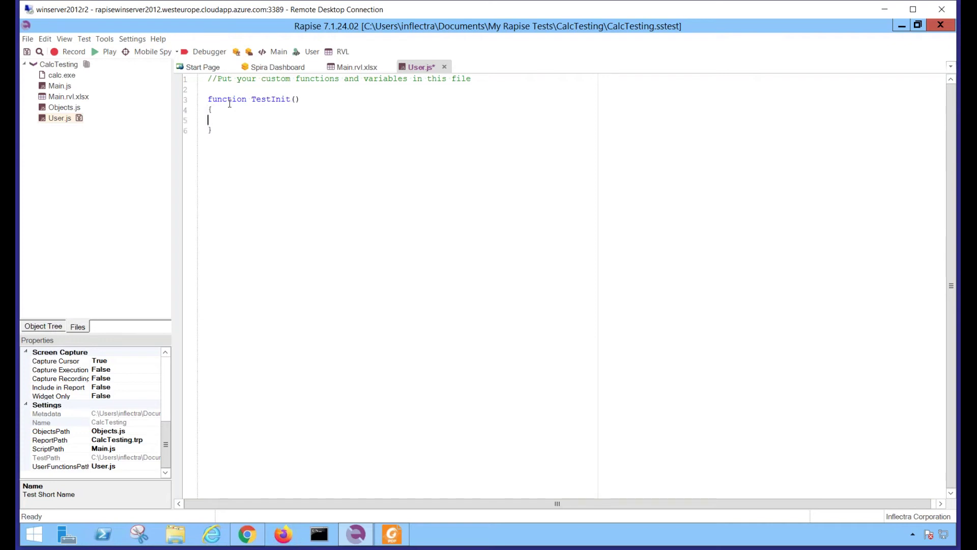
left_click_drag(61, 77, 233, 127)
key("Home")
key("Tab")
left_click(237, 130)
Add a TestFinish() function whose body calls Global.doKillByPid();
key("Return")
key("Return")
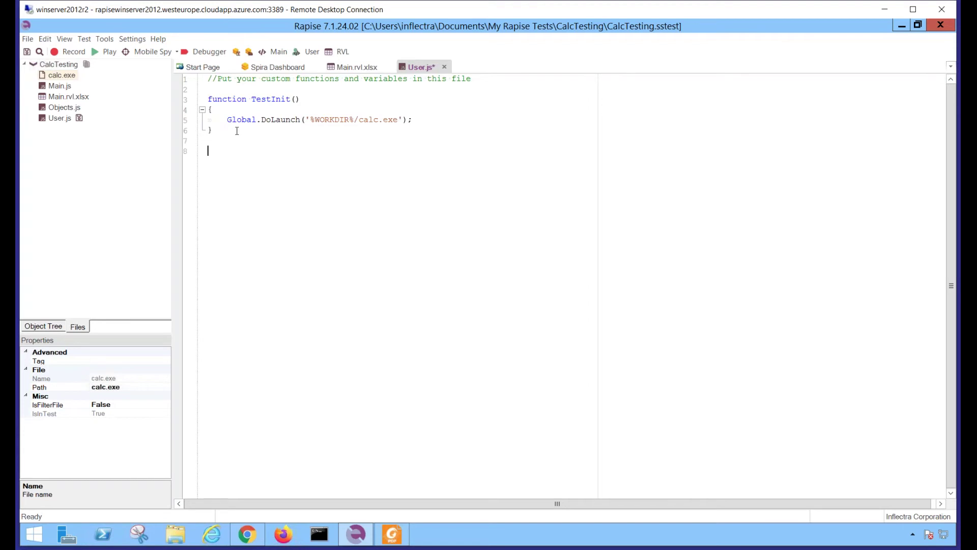
type("function TestFinish()")
key("Return")
type("{}")
key("Return")
key("Return")
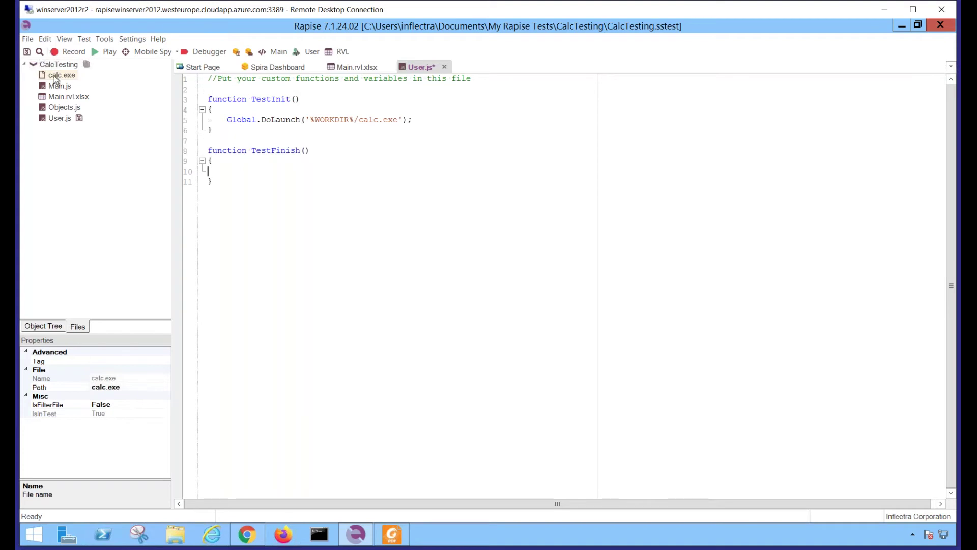
key("Tab")
type("Global.")
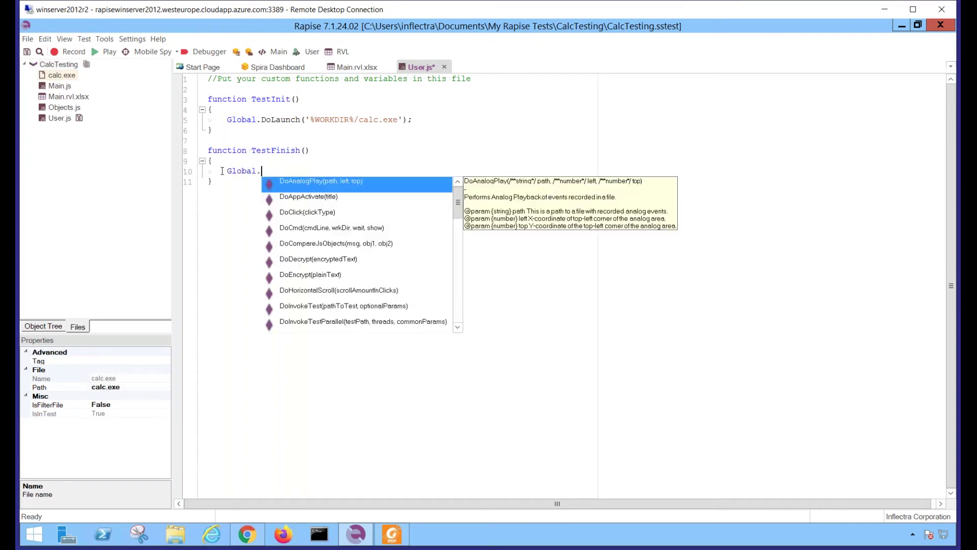
type("doKill")
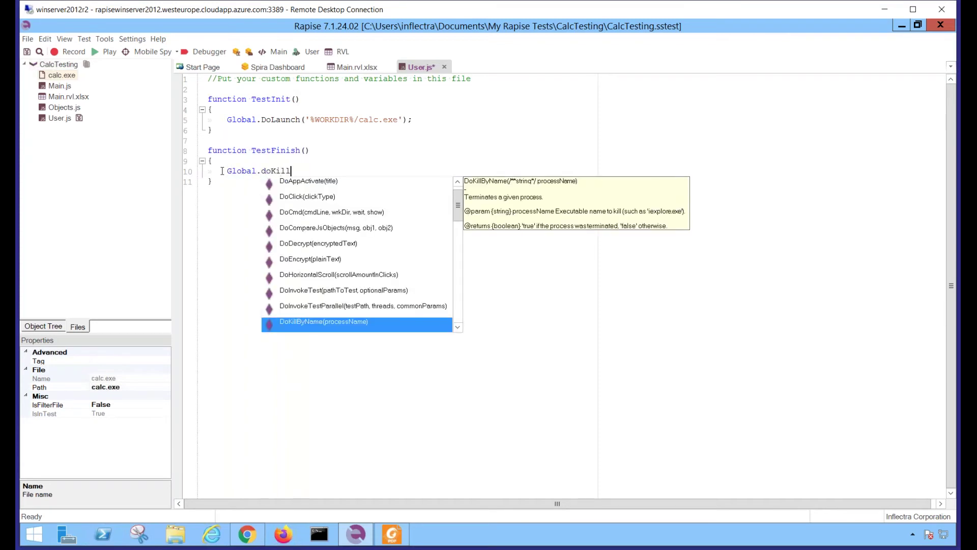
type("ByPid")
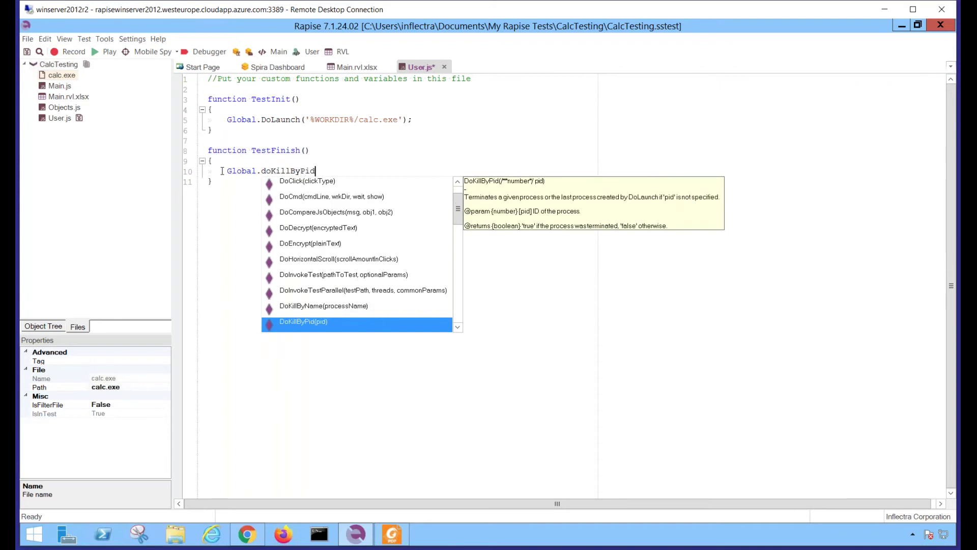
type("();")
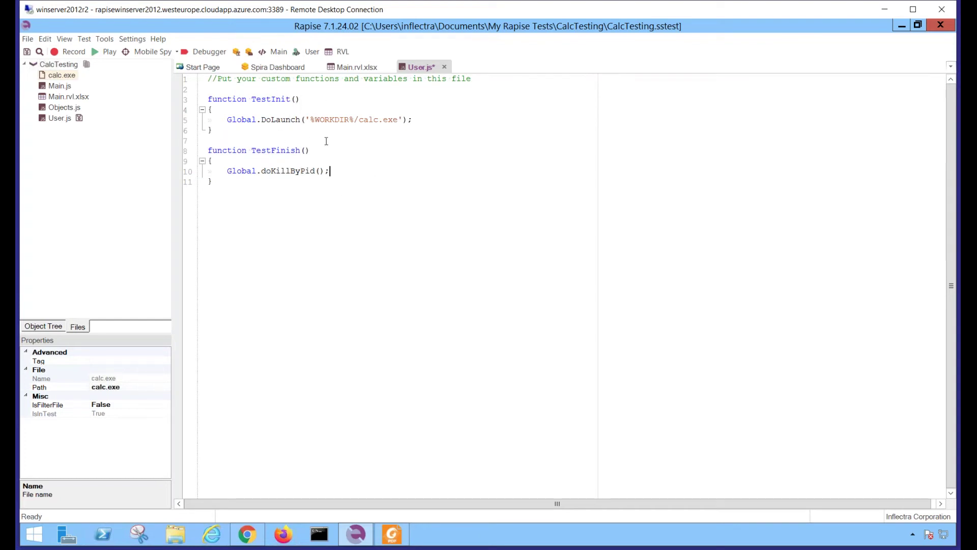
Save User.js and run CalcTesting as a first check
left_click(335, 209)
key("ctrl+s")
left_click(105, 49)
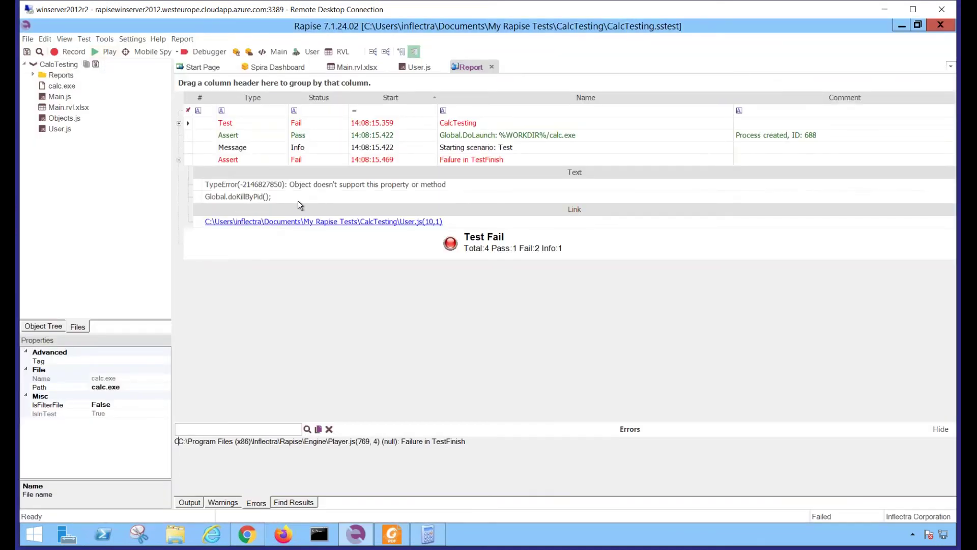
left_click(417, 67)
Fix doKillByPid to DoKillByPid, save, rerun CalcTesting, and close the leftover Calculator
left_click(267, 171)
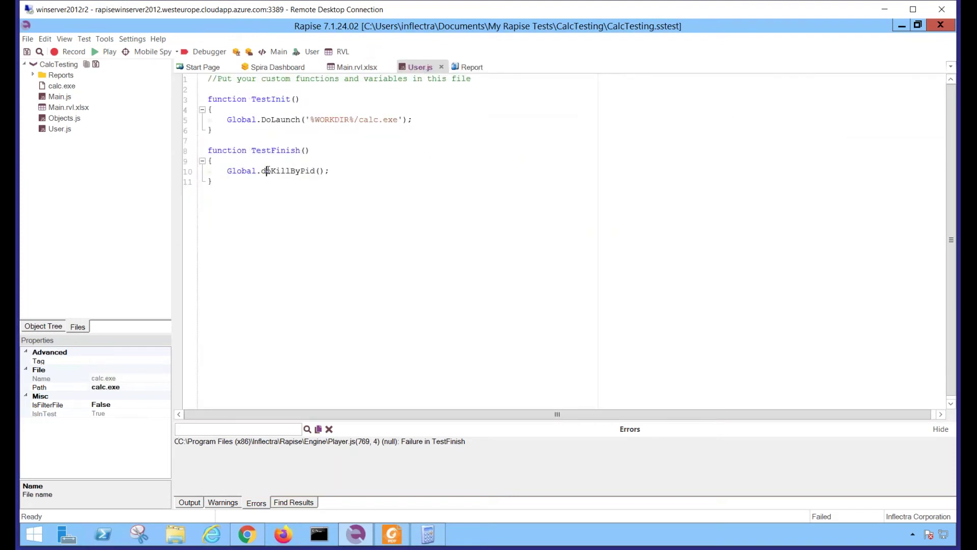
key("BackSpace")
type("D")
key("ctrl+s")
left_click(102, 53)
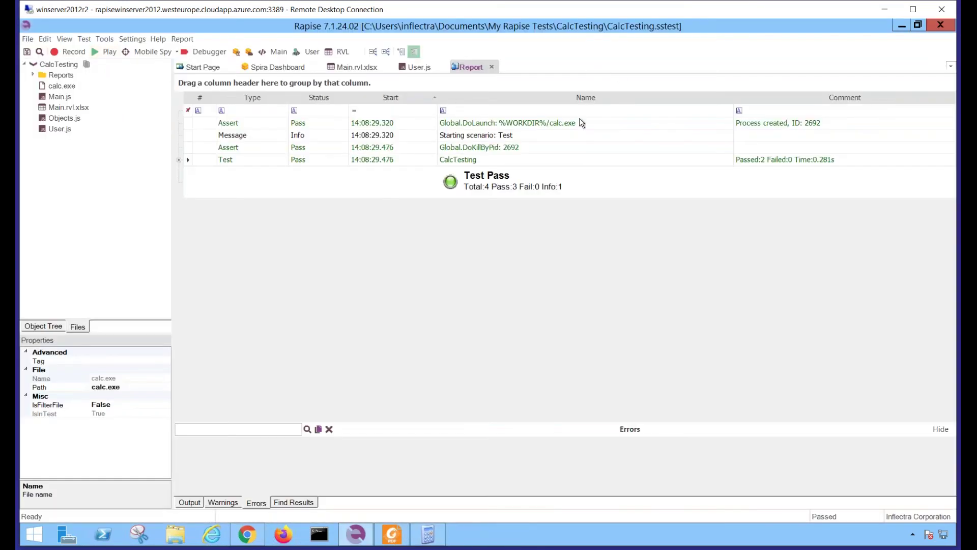
left_click(431, 540)
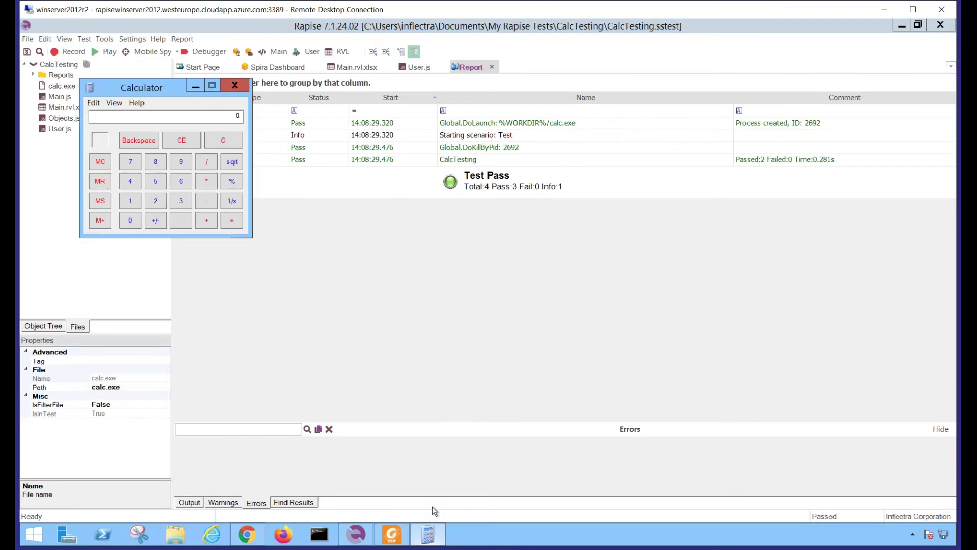
left_click(240, 85)
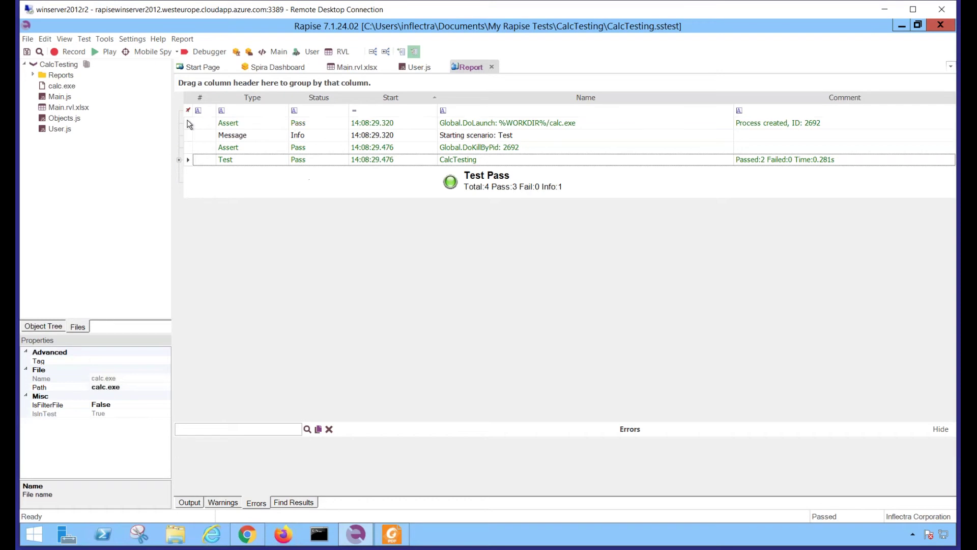
Switch to the Spira Dashboard showing CalcTesting under Framework, browsing the View menu and section choices
left_click(261, 66)
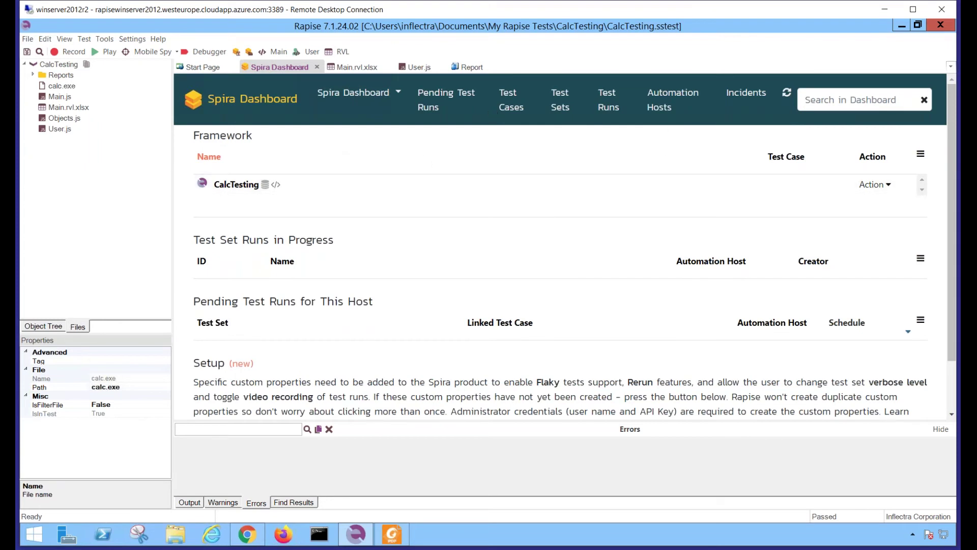
left_click(61, 39)
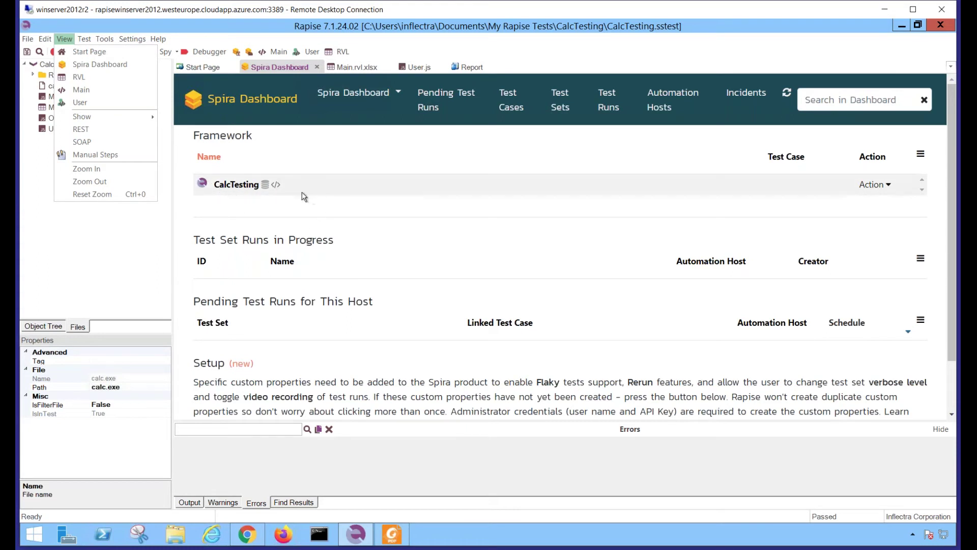
left_click(369, 102)
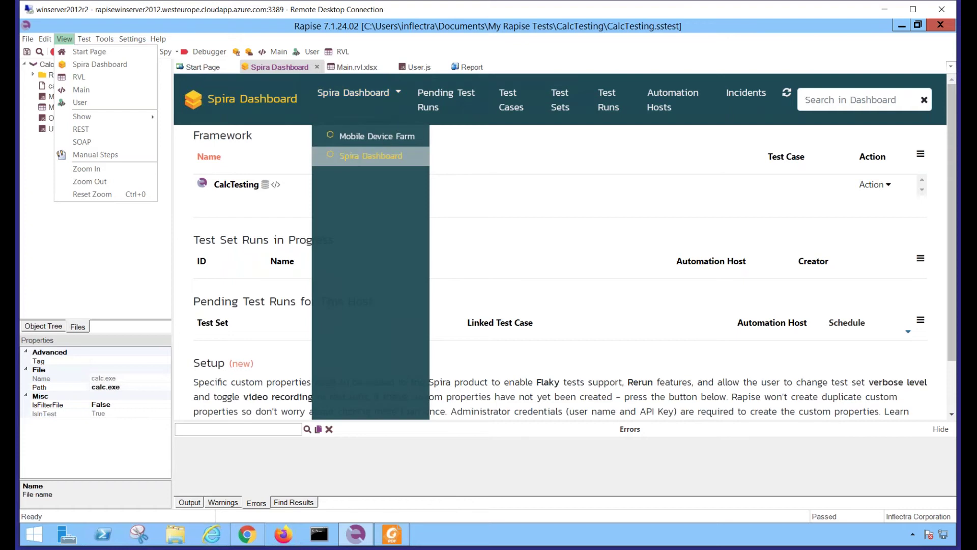
left_click(525, 196)
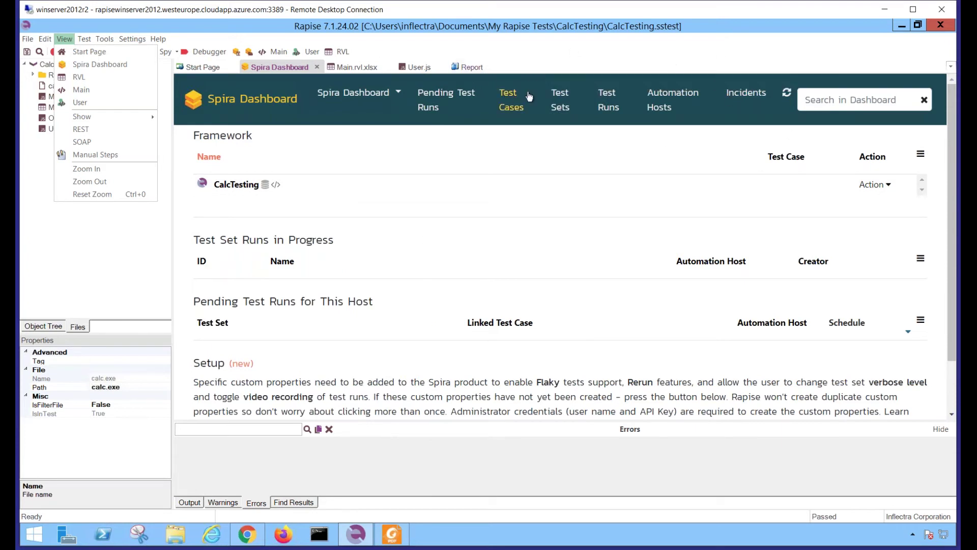
left_click(99, 255)
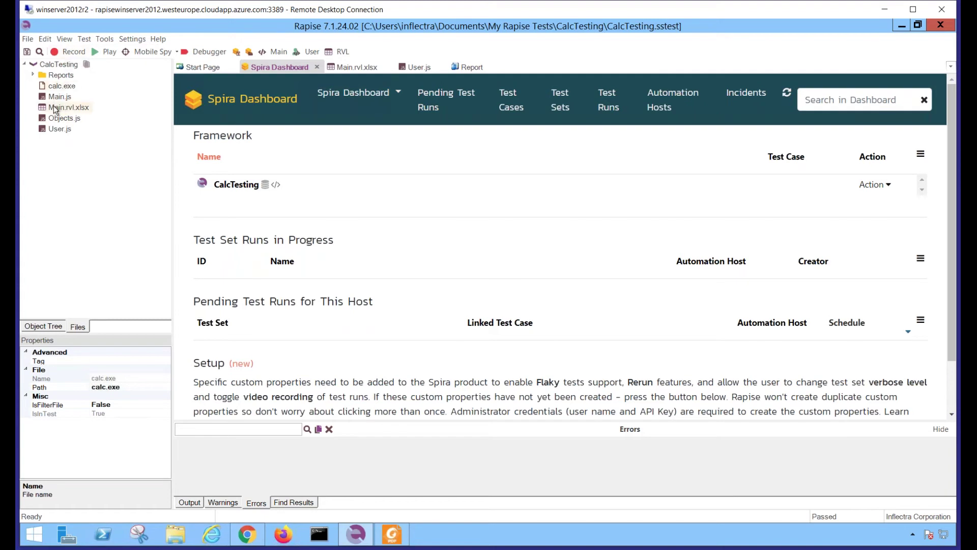
Create sub-test TC_Template under CalcTesting with its own objects but the parent's User.js functions
right_click(53, 66)
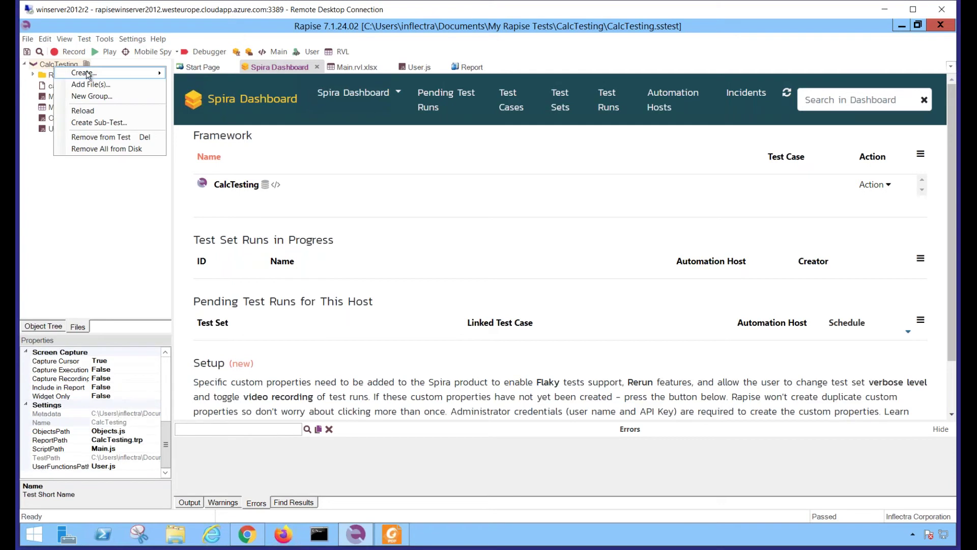
left_click(96, 124)
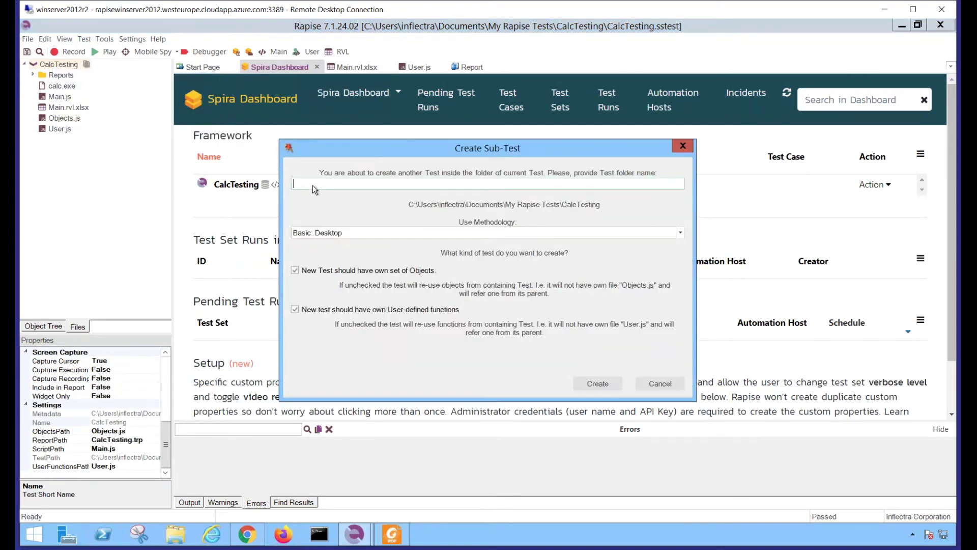
type("TC_")
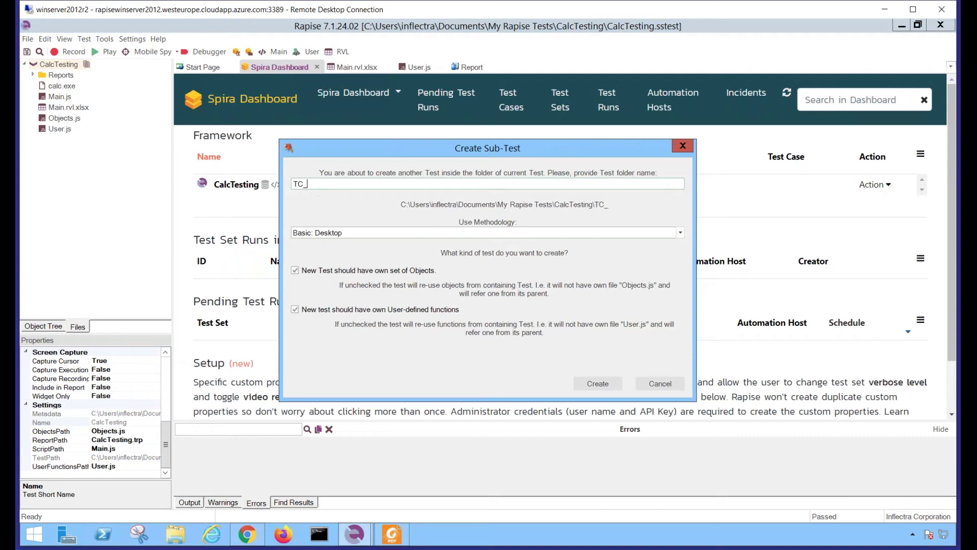
type("Template")
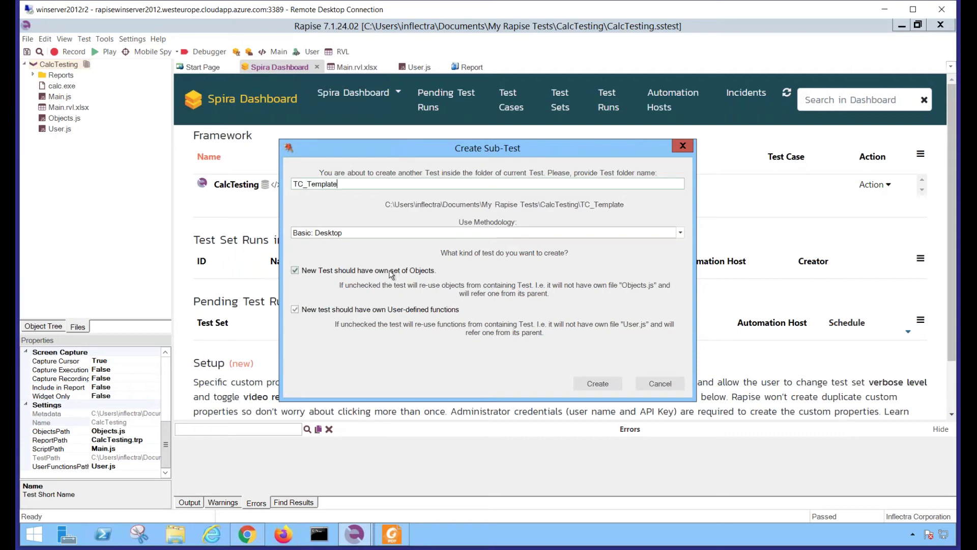
left_click(310, 309)
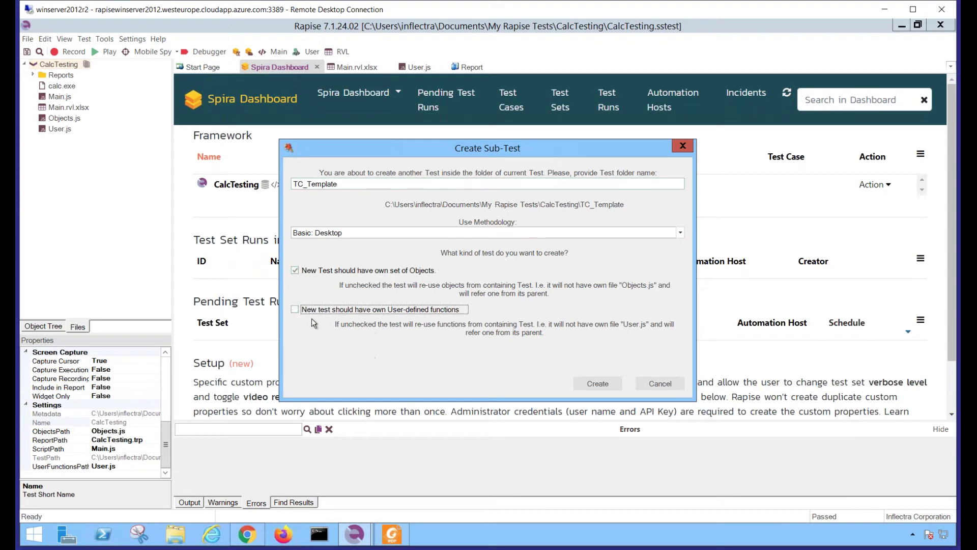
left_click(607, 382)
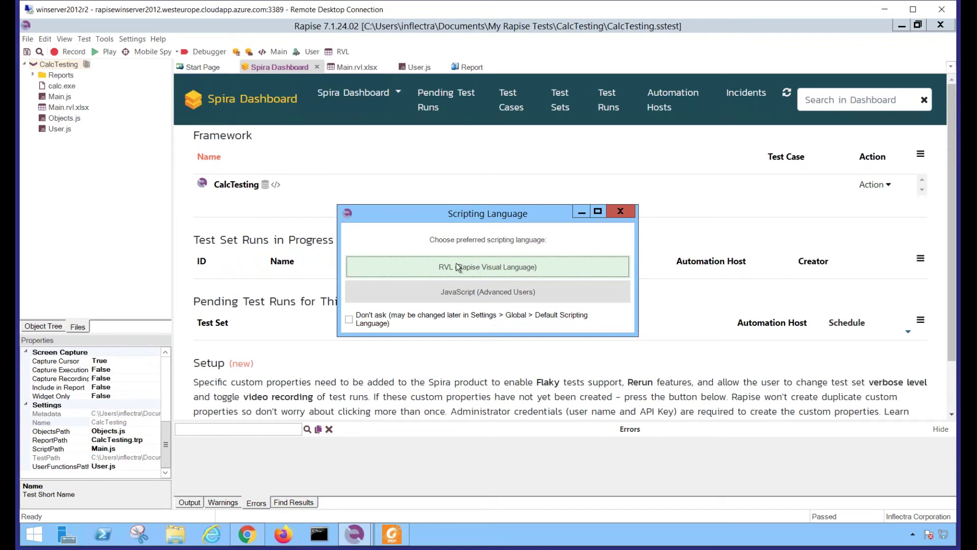
Choose RVL for TC_Template and add a Tester GetTestName row
left_click(457, 265)
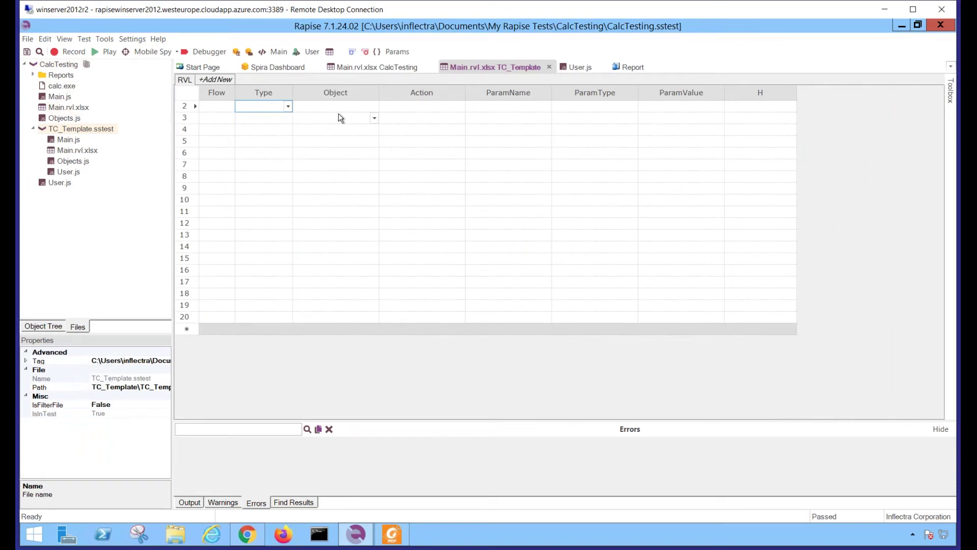
left_click(322, 119)
type("Tester")
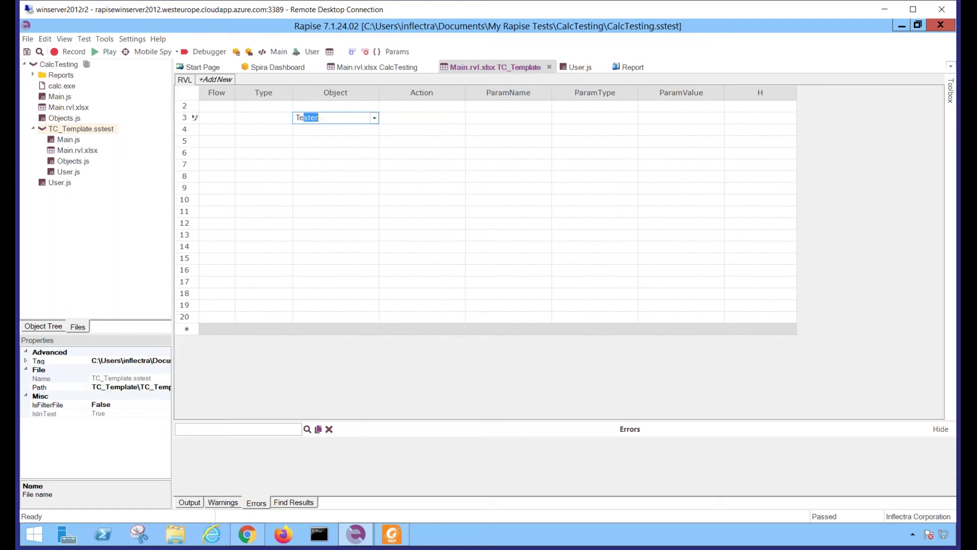
key("Tab")
type("GetTe")
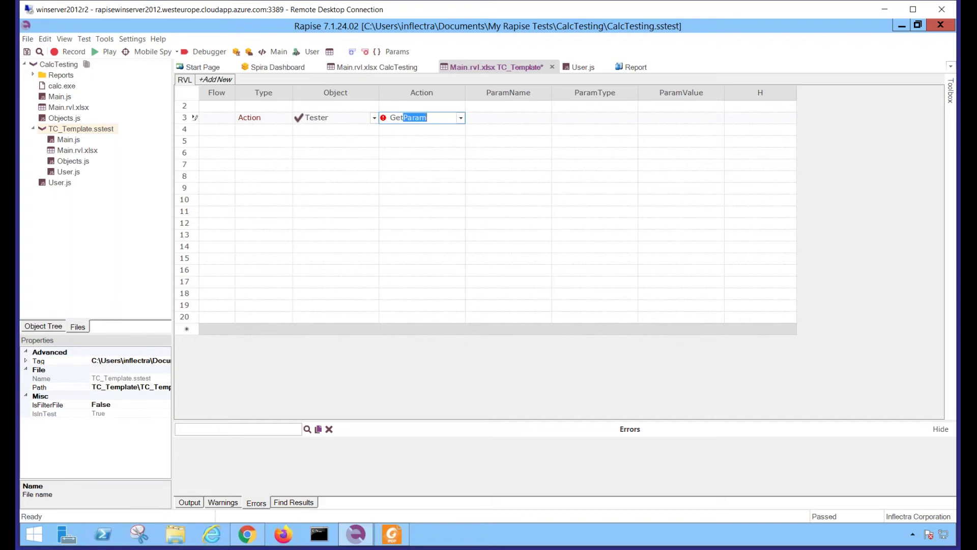
key("Tab")
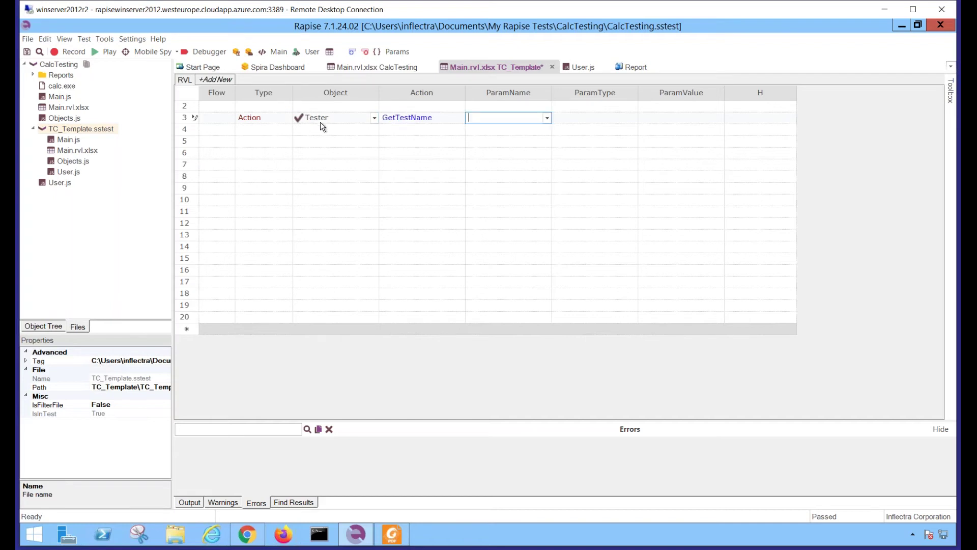
Add a Tester Message row with ParamType variable and ParamValue LastResult, and save
left_click(317, 130)
type("Tester")
key("Tab")
type("Me")
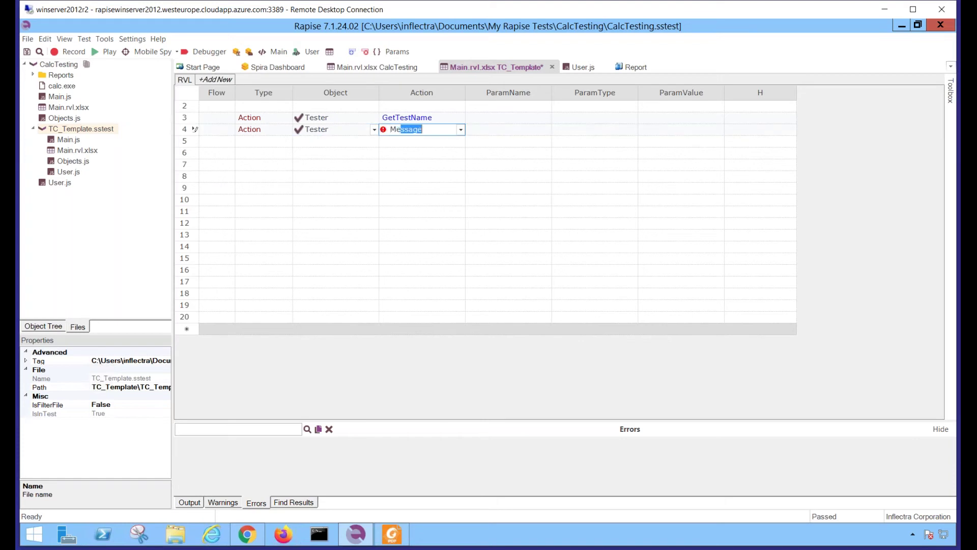
key("Tab")
key("shift+Tab")
type("v")
key("Tab")
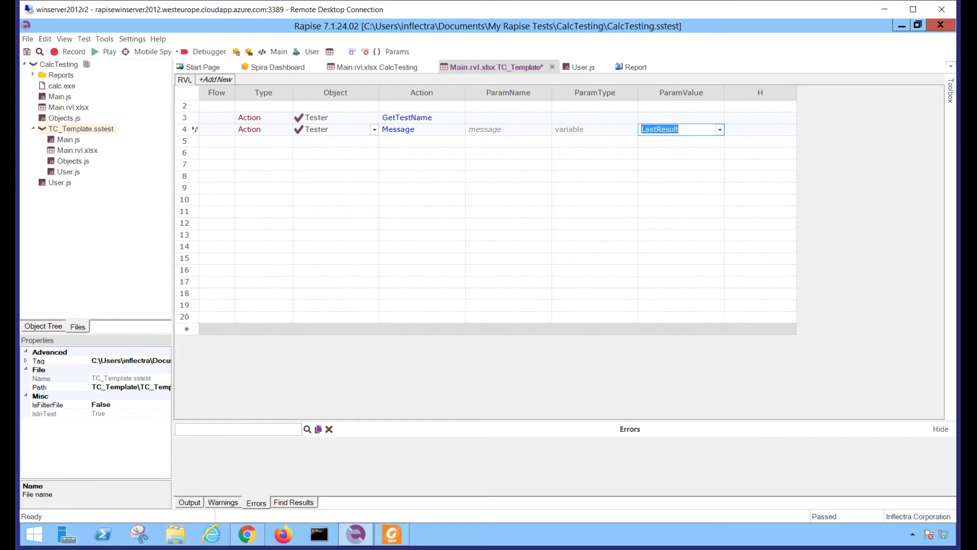
key("Return")
key("ctrl+s")
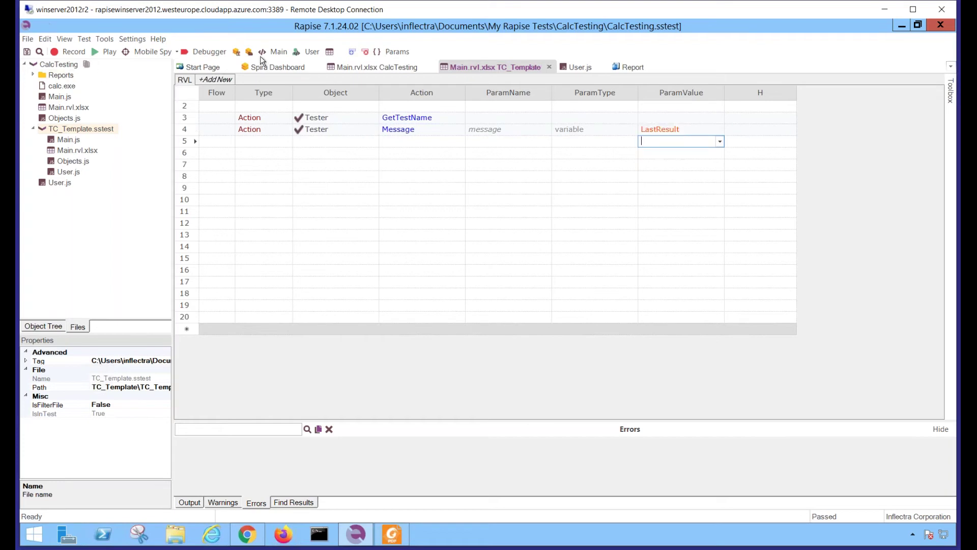
Play TC_Template, check its logged TC_Template message, and return to the Spira Dashboard
right_click(70, 133)
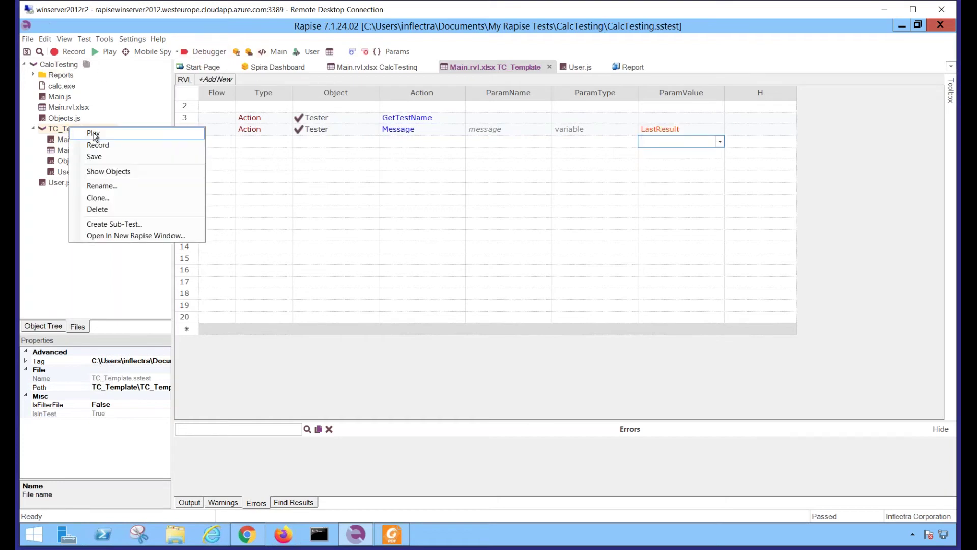
left_click(93, 134)
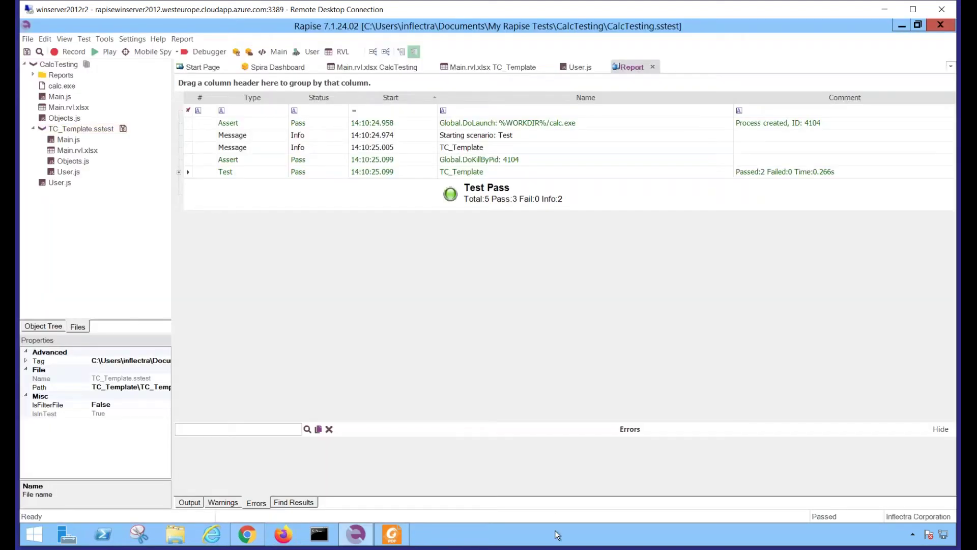
left_click(441, 148)
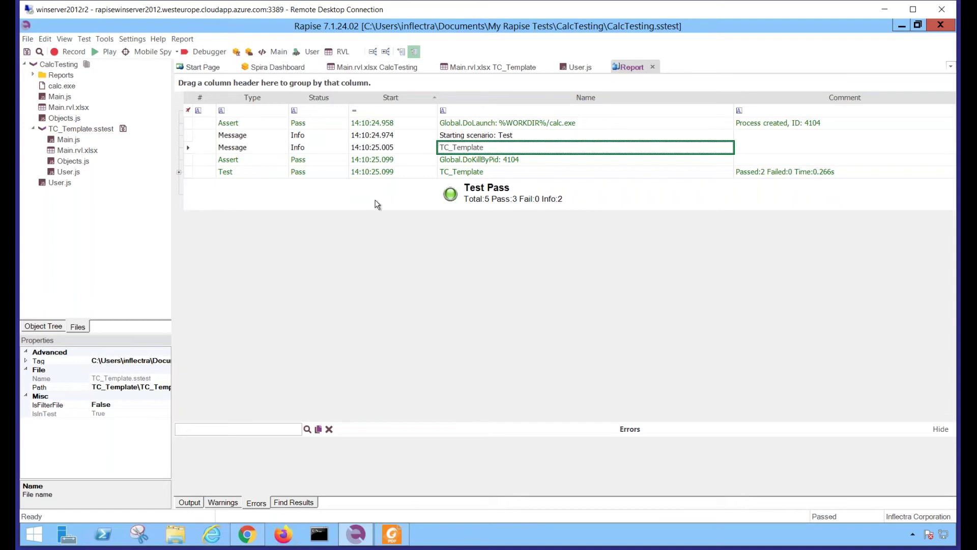
double_click(121, 131)
left_click(249, 69)
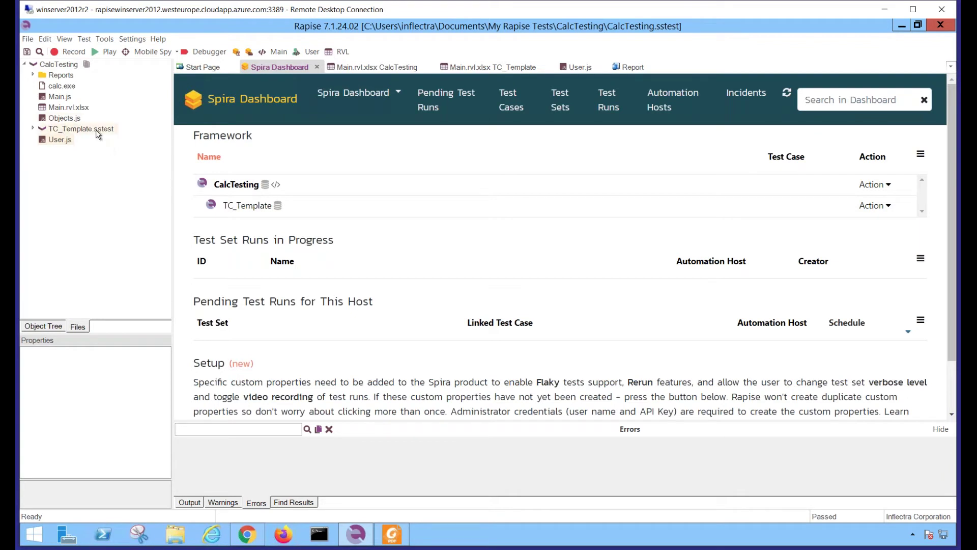
Clone TC_Template as a new sub-test named TC_Add
right_click(77, 129)
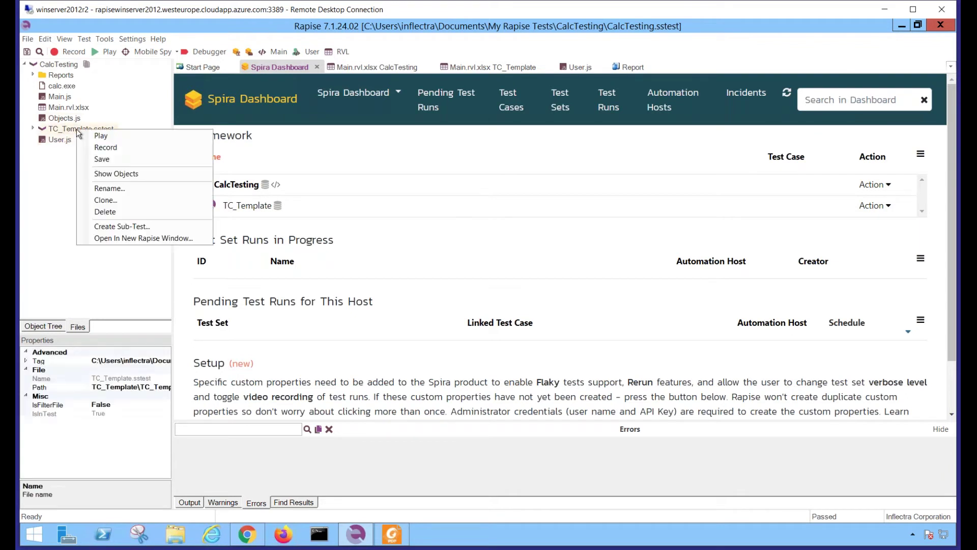
left_click(104, 200)
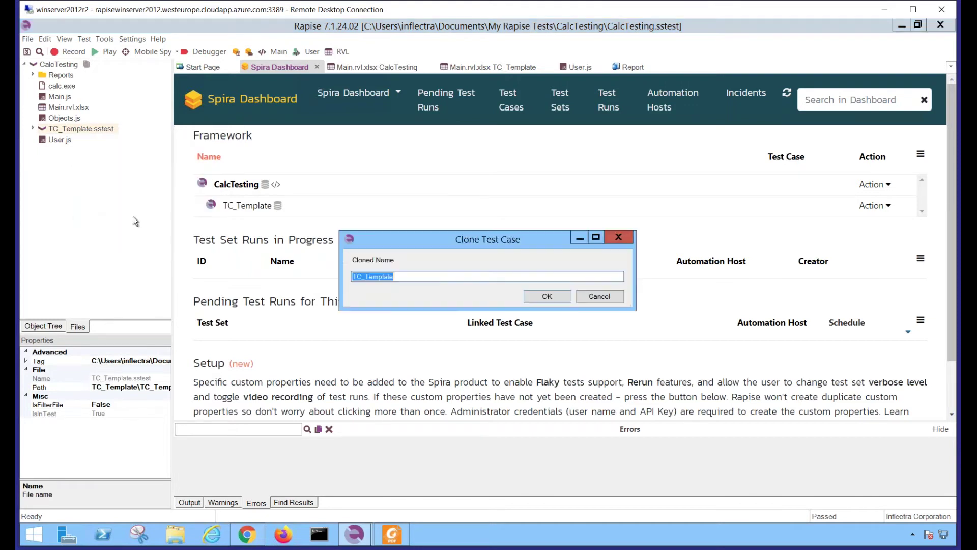
type("TC_Add")
left_click(552, 295)
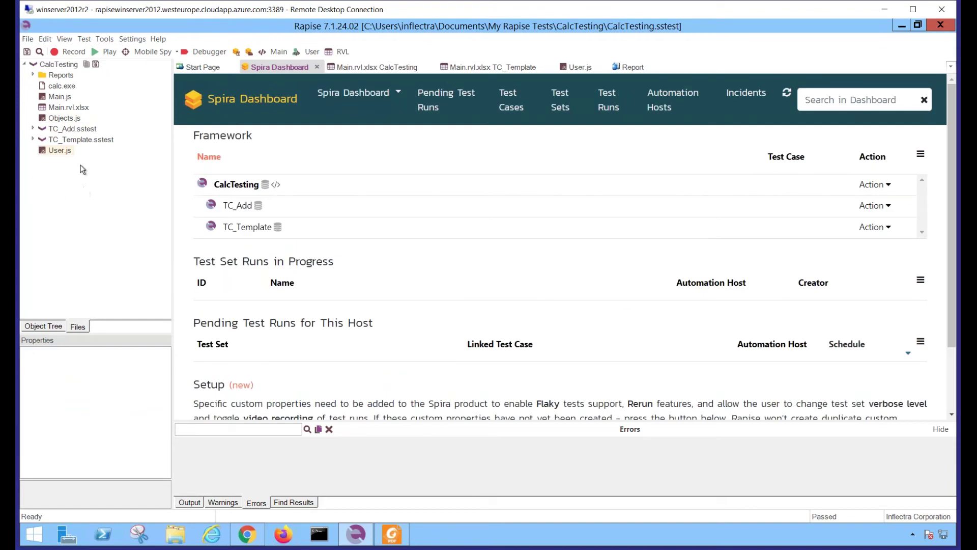
Clone TC_Template again as a sub-test named TC_Multiply
left_click(57, 129)
right_click(57, 129)
right_click(56, 141)
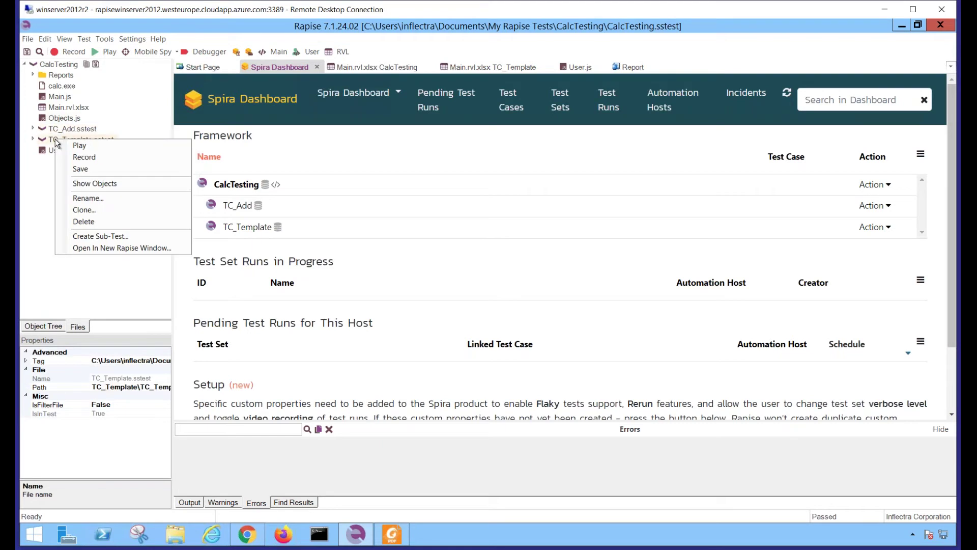
left_click(83, 209)
type("TC_")
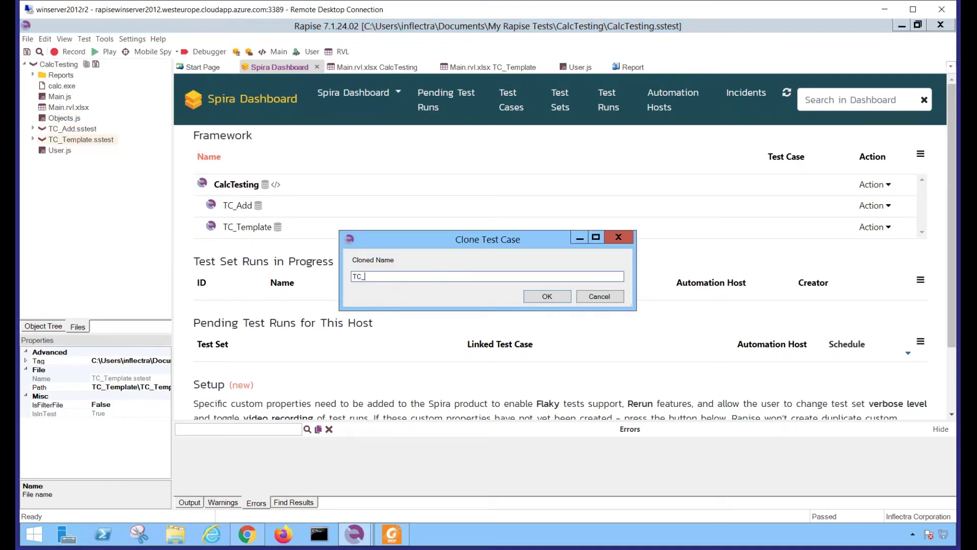
type("Multiply")
left_click(546, 297)
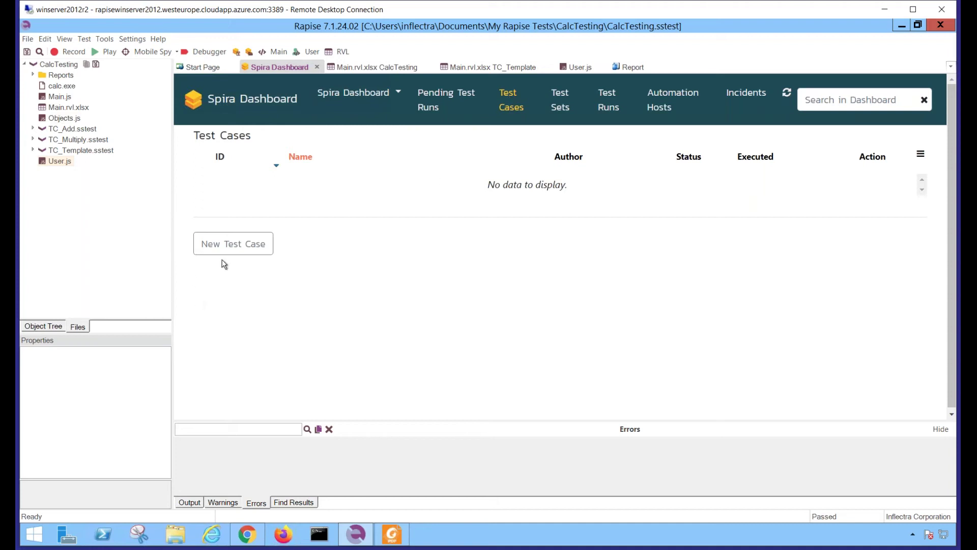
Create a Spira test case named CalcTesting
left_click(234, 244)
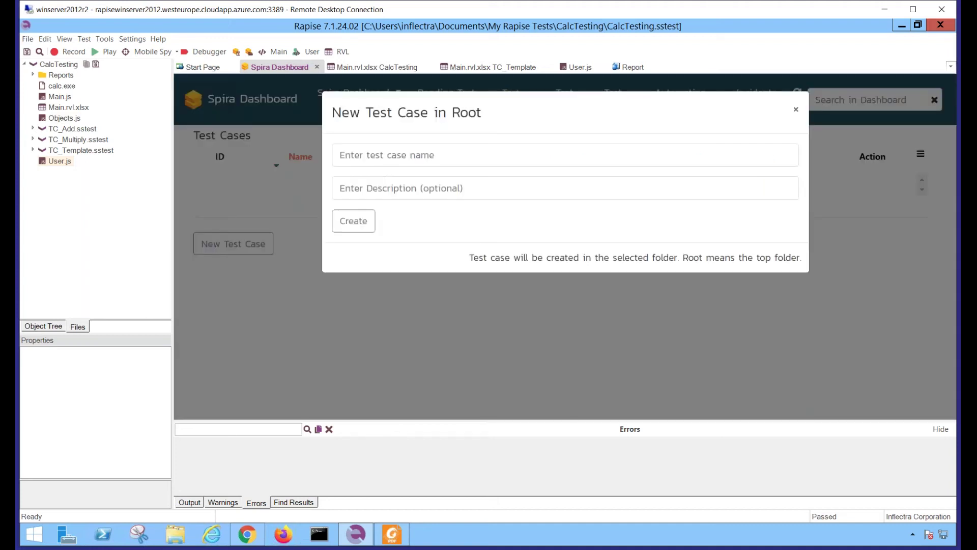
left_click(383, 157)
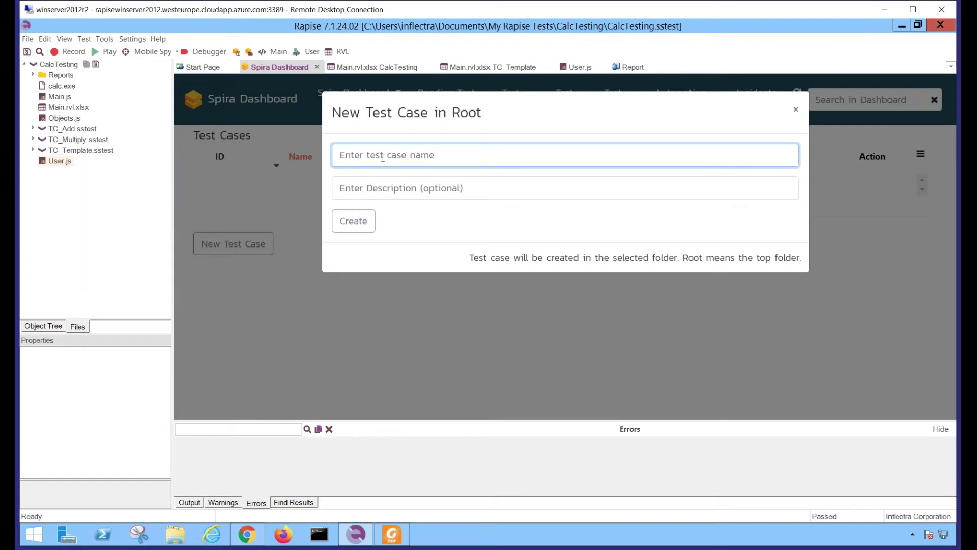
key("Return")
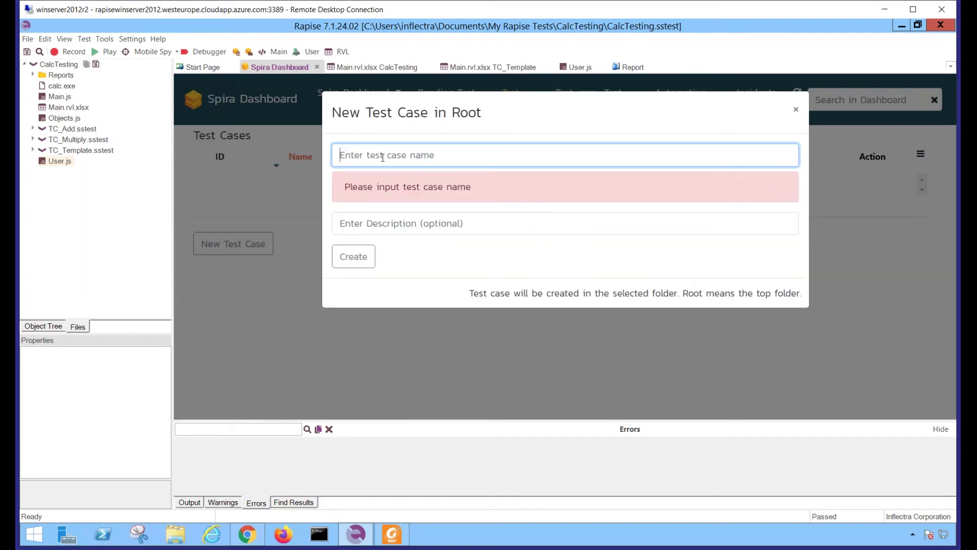
type("CalcTesting")
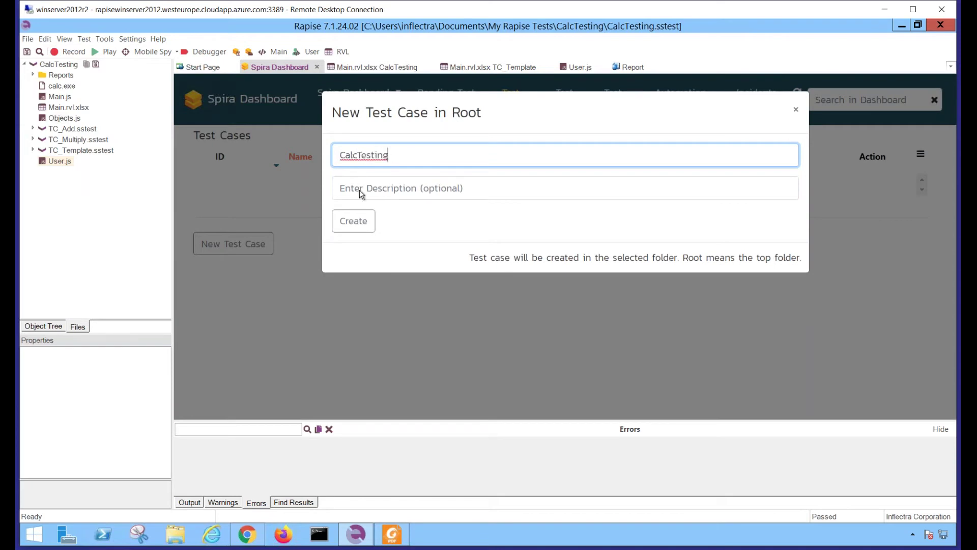
left_click(353, 222)
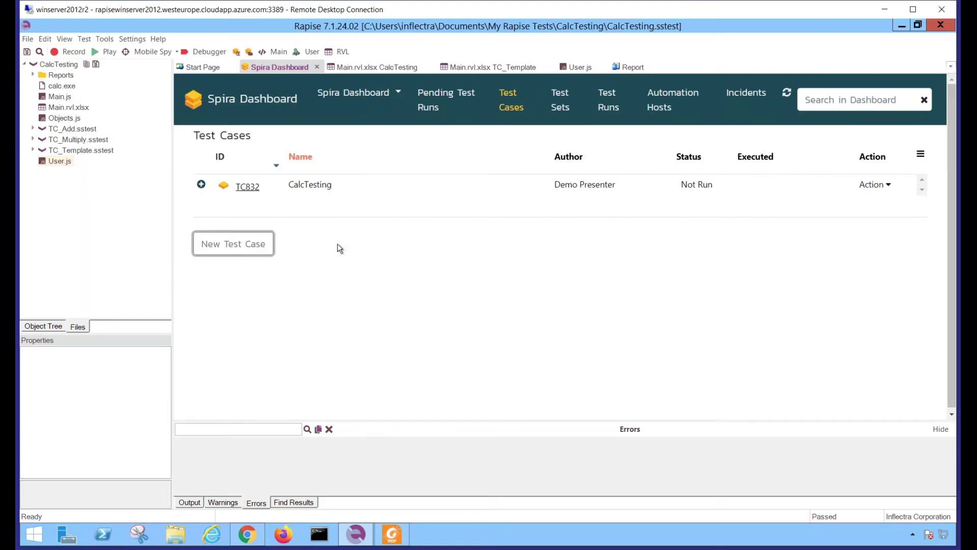
Create two more Spira test cases named TC_Add and TC_Multiply
left_click(238, 246)
left_click(391, 154)
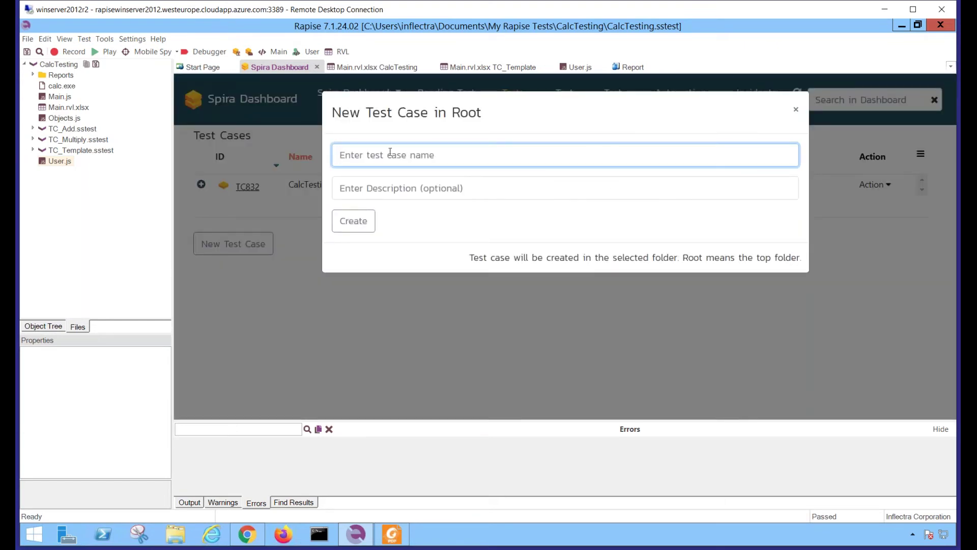
type("TC_Add")
left_click(350, 229)
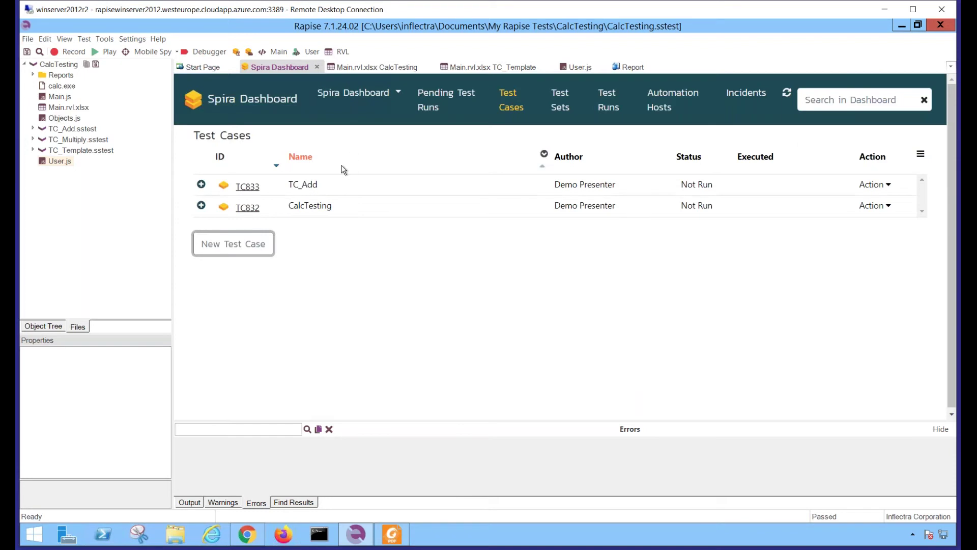
left_click(232, 249)
left_click(424, 155)
type("TC_Multiply")
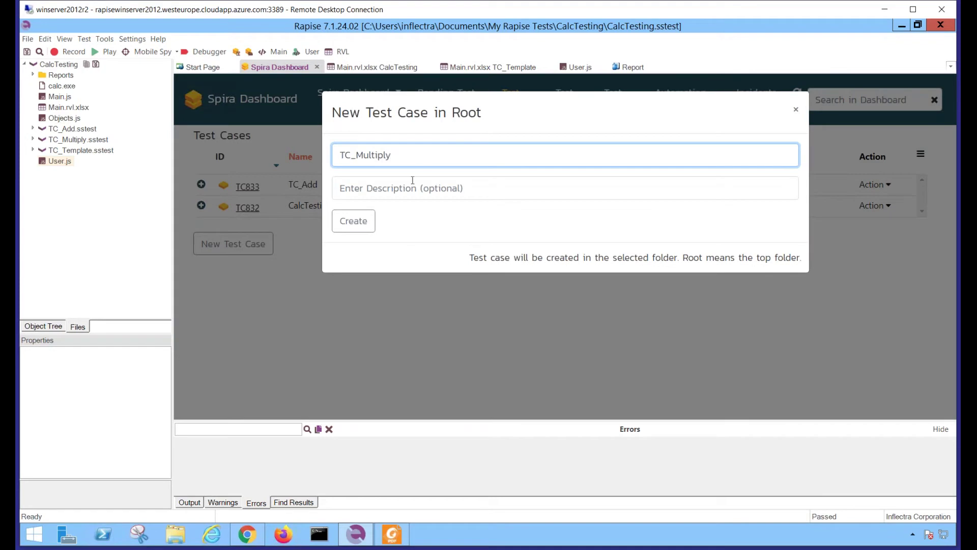
left_click(354, 220)
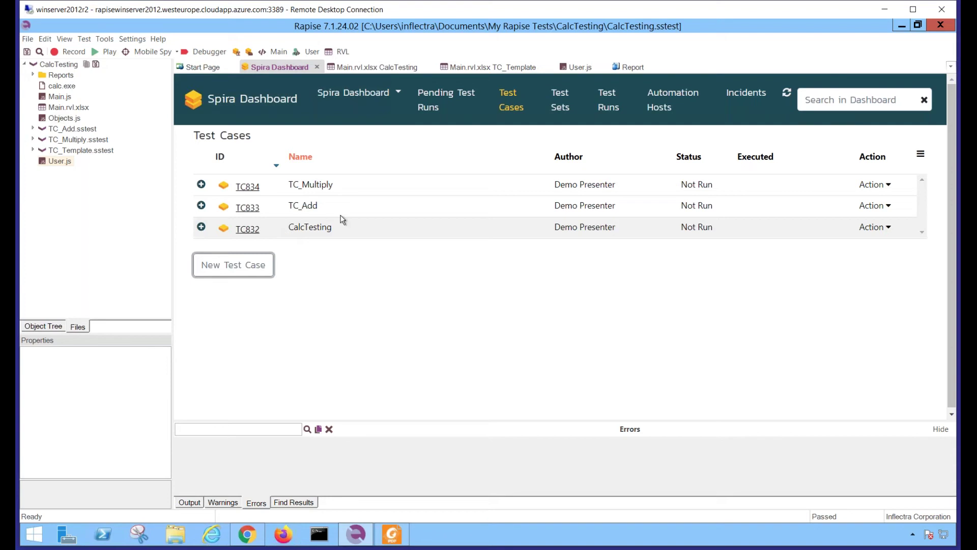
Open the Automation Hosts page and copy the token from the SpiraTest connection settings, leaving them unchanged
left_click(658, 108)
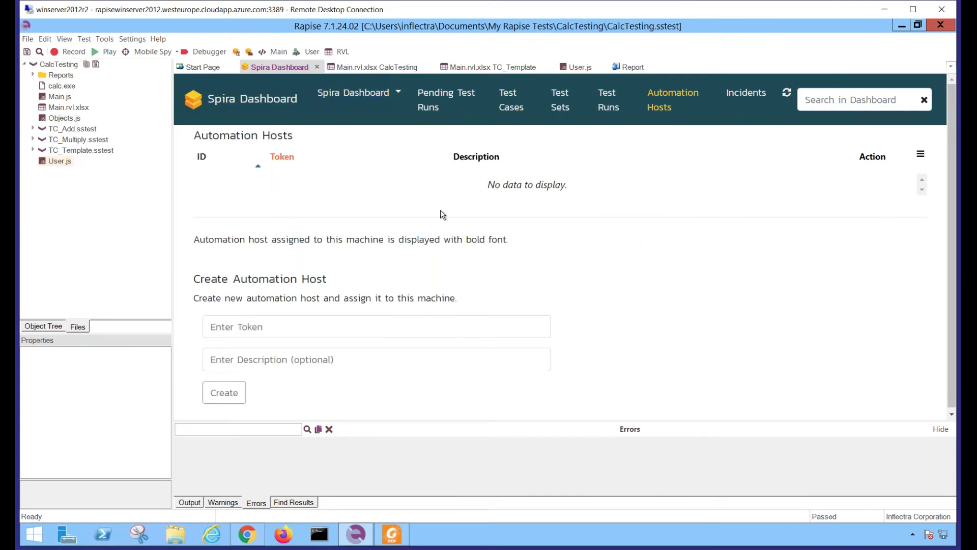
left_click(133, 39)
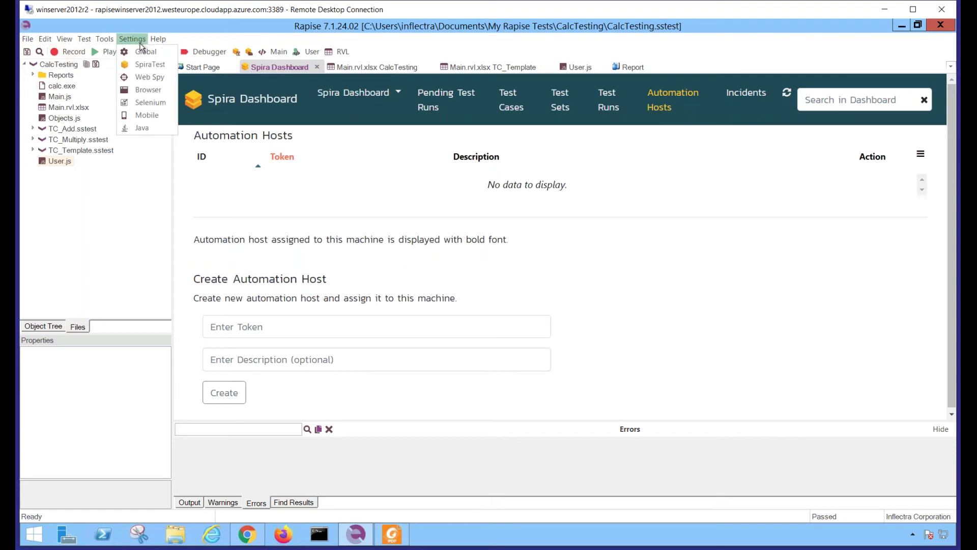
left_click(138, 67)
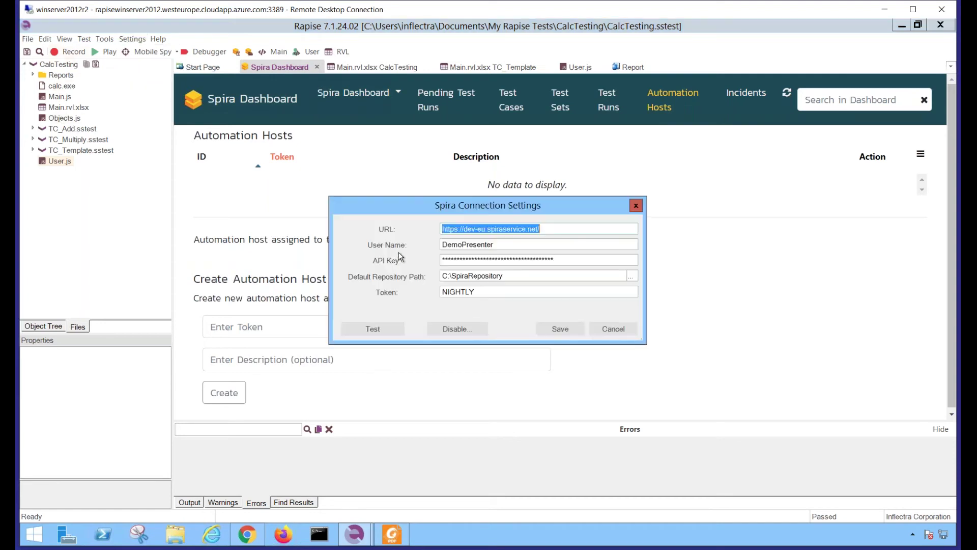
left_click(486, 295)
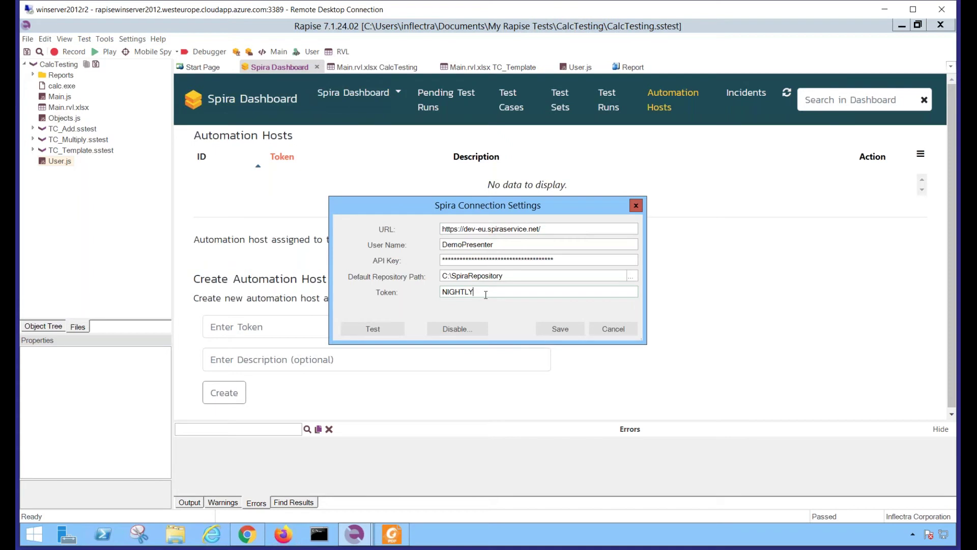
double_click(439, 292)
key("ctrl+c")
left_click(609, 329)
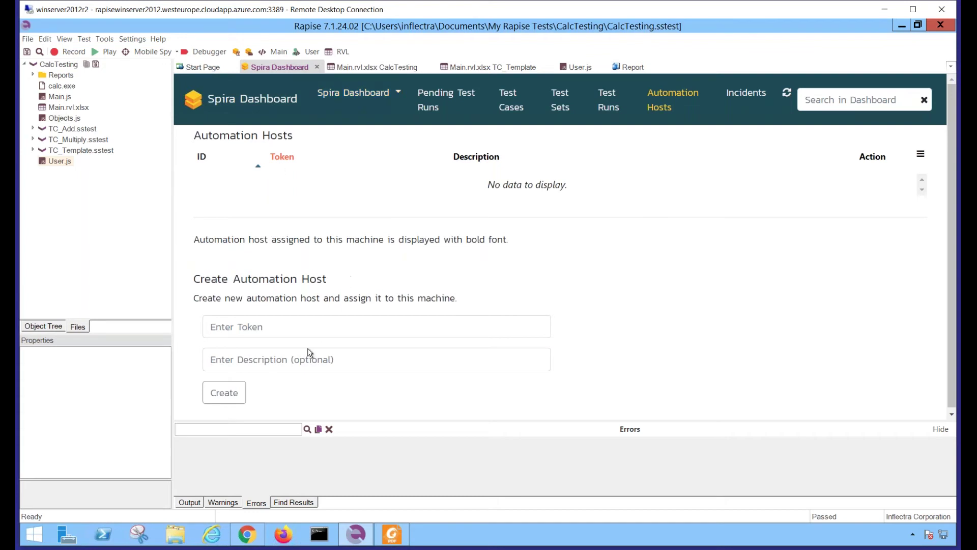
Create host AH138 with the pasted connection token, then host AH139 with a second token
left_click(275, 329)
key("ctrl+v")
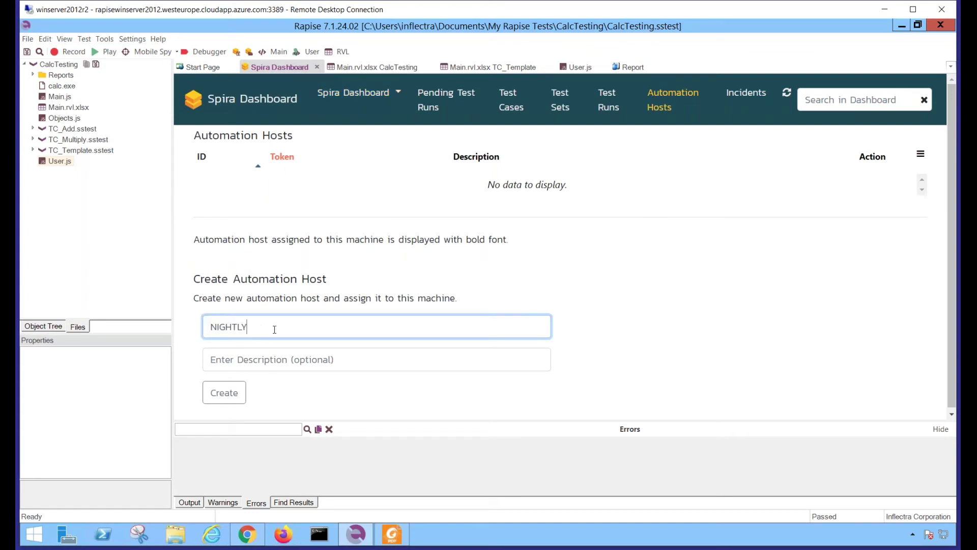
left_click(231, 396)
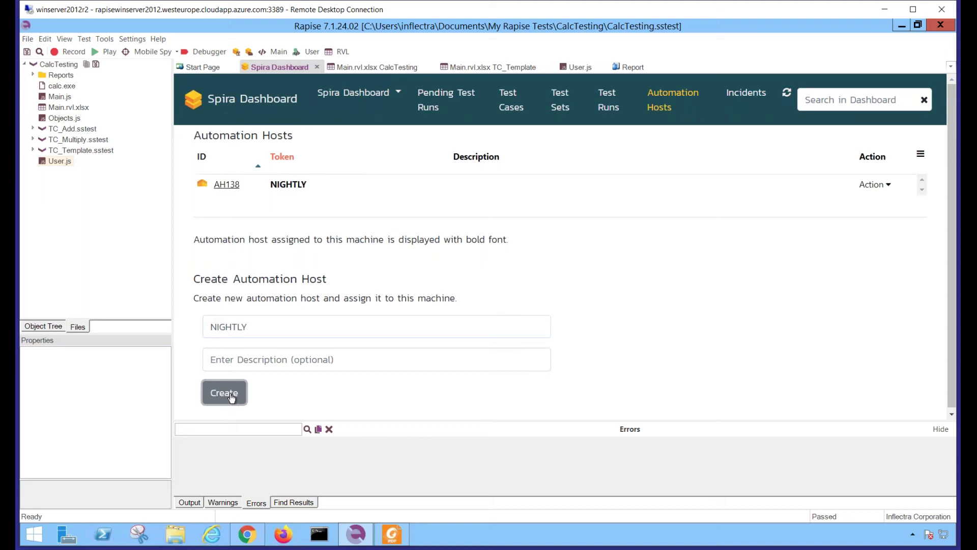
left_click(267, 327)
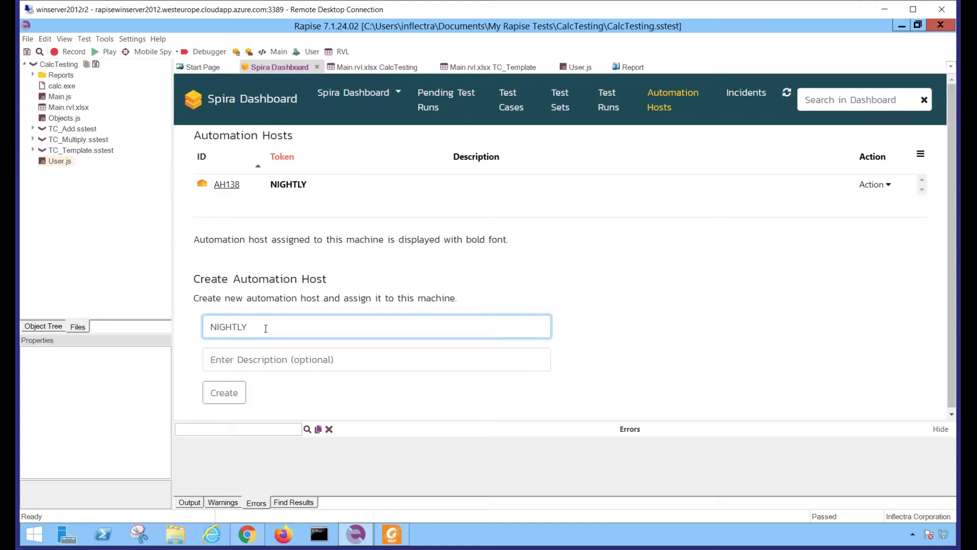
double_click(266, 328)
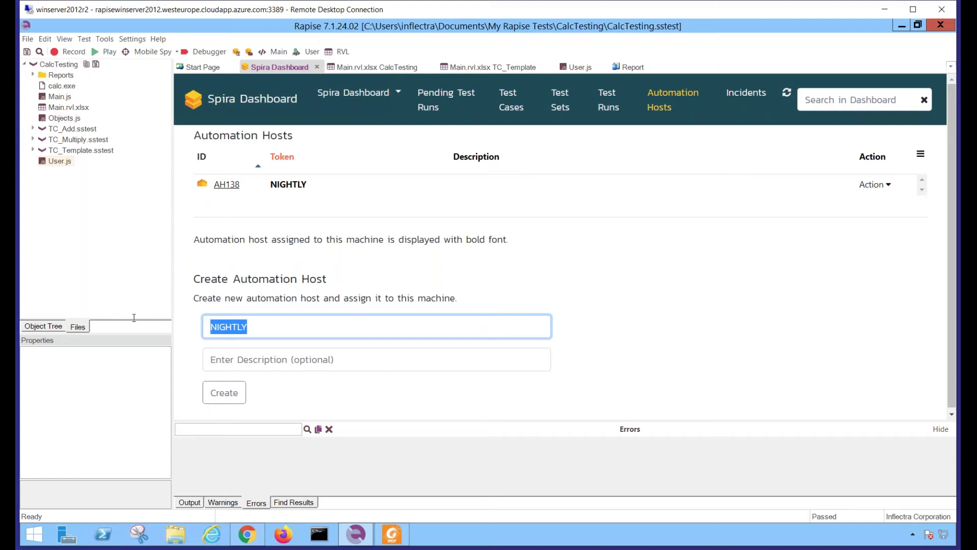
type("AI10")
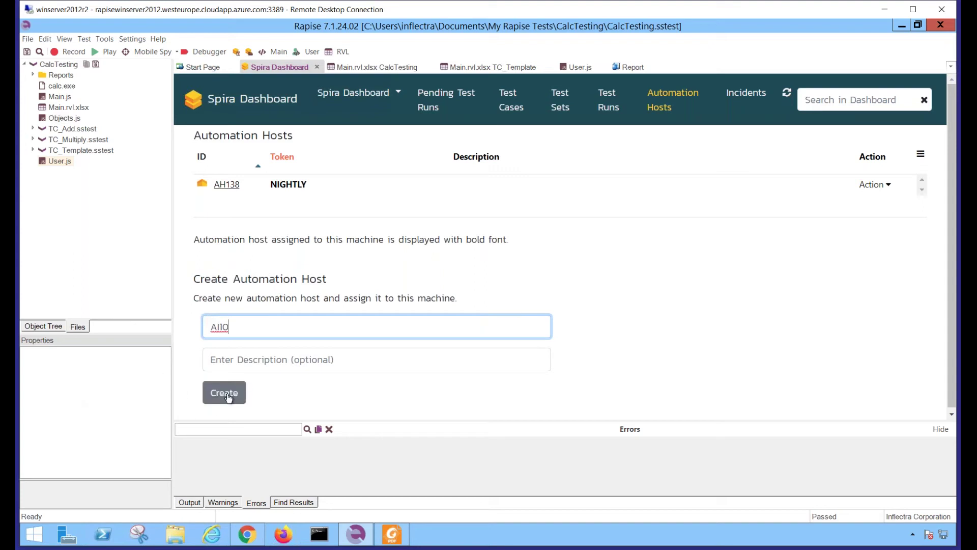
left_click(229, 397)
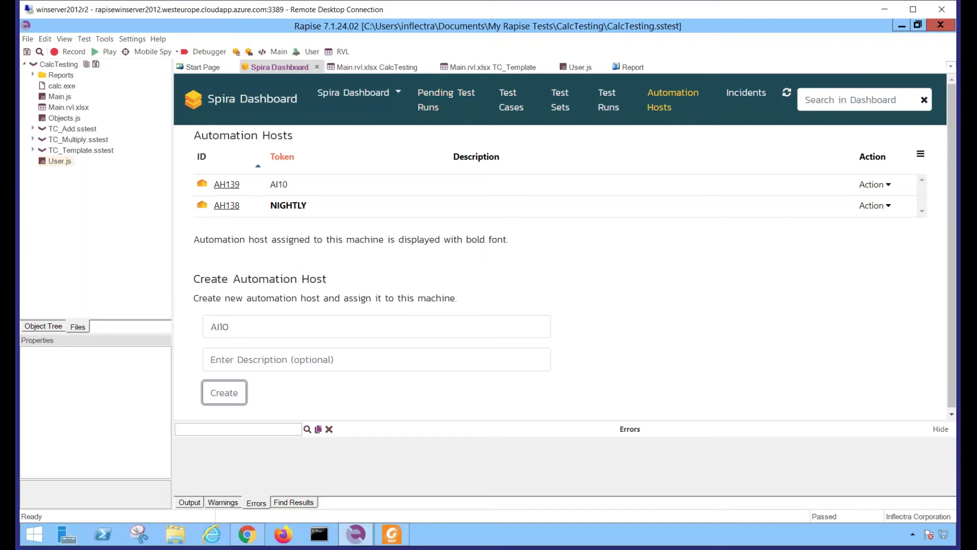
Return to the dashboard main page and open the Action list on the CalcTesting framework row
left_click(510, 111)
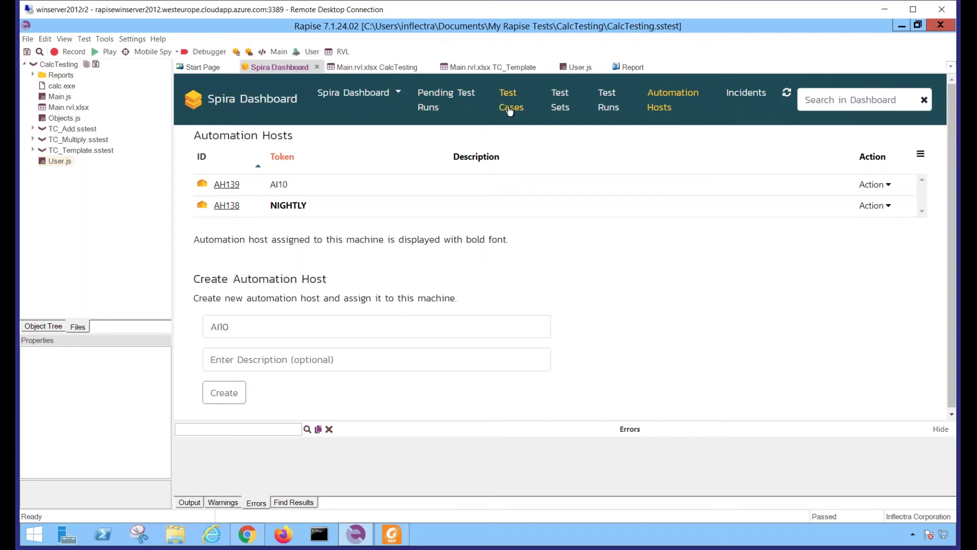
left_click(250, 103)
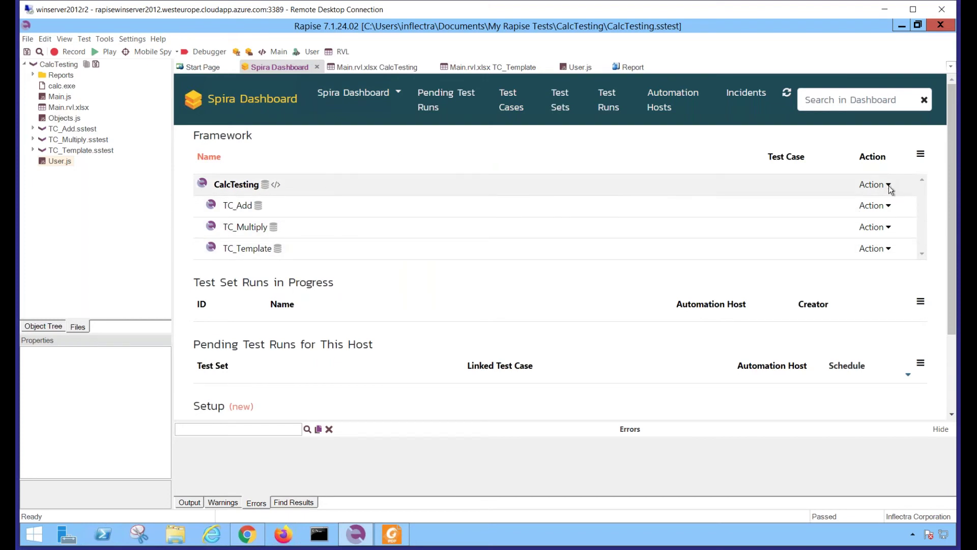
left_click(875, 184)
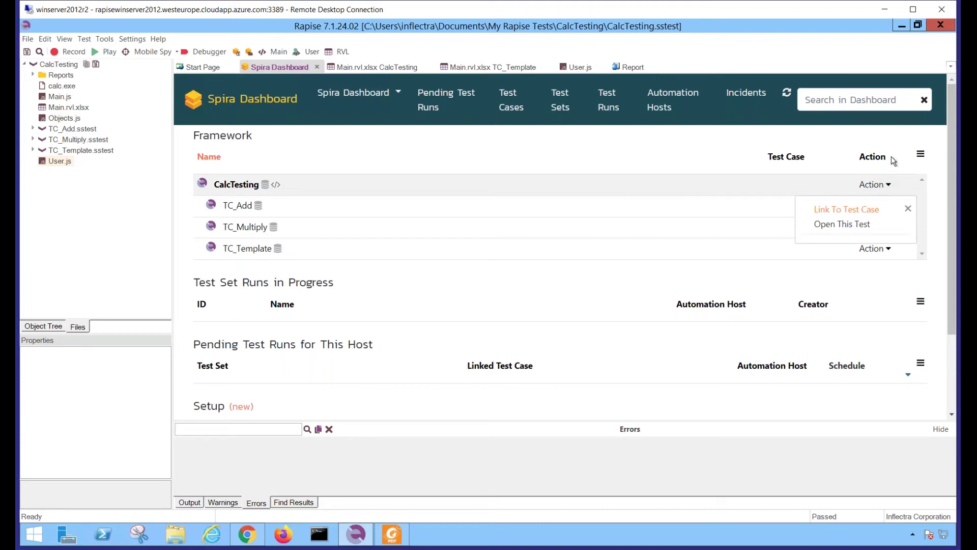
left_click(715, 198)
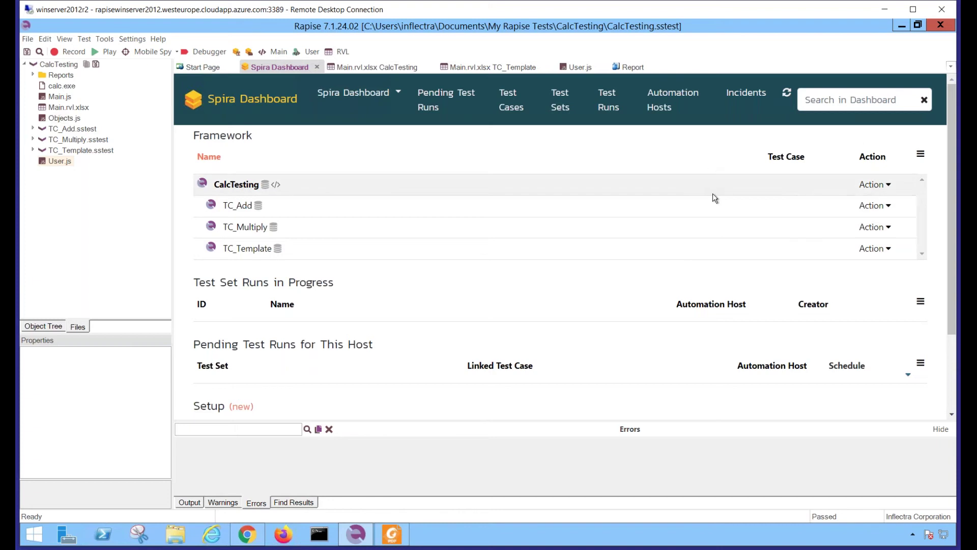
left_click(872, 184)
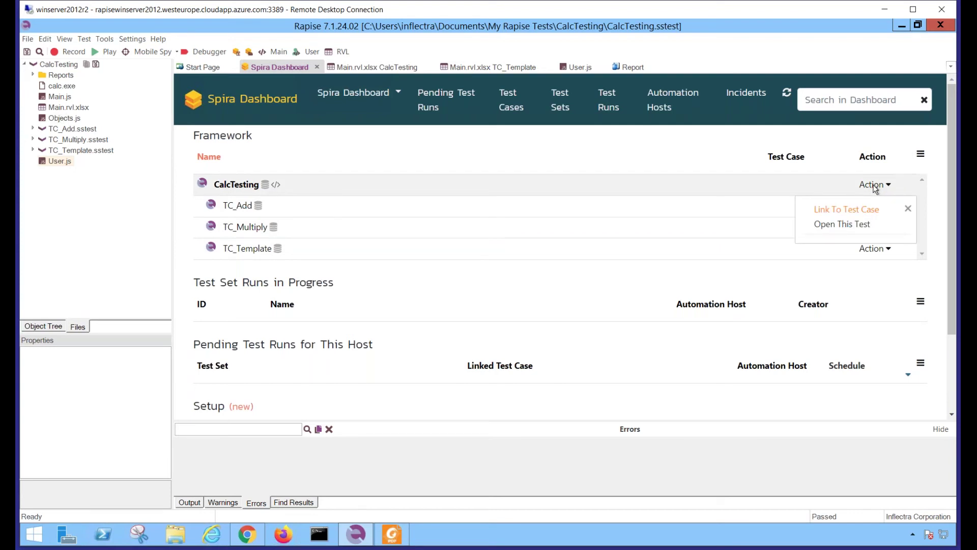
Link CalcTesting to test case TC832, create its Spira repository and upload the project files
left_click(857, 214)
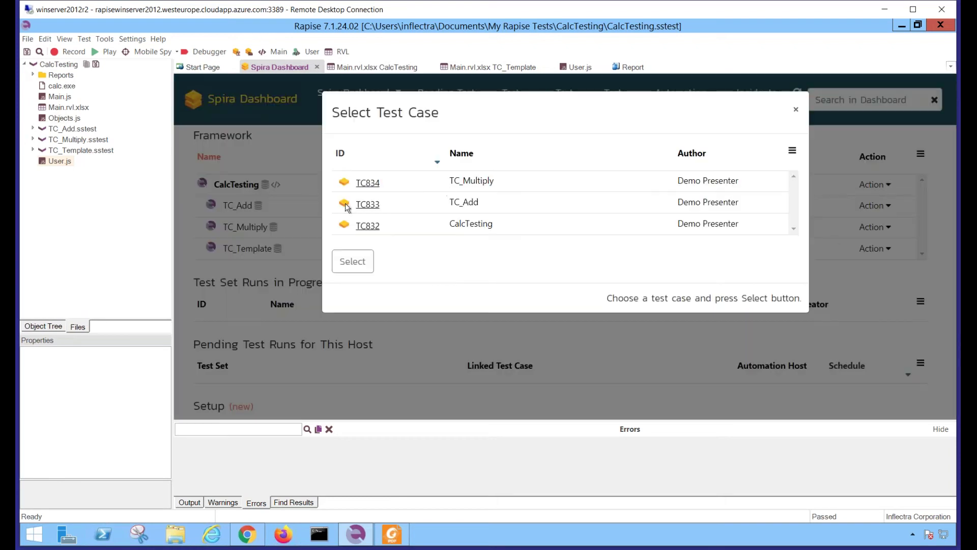
left_click(474, 229)
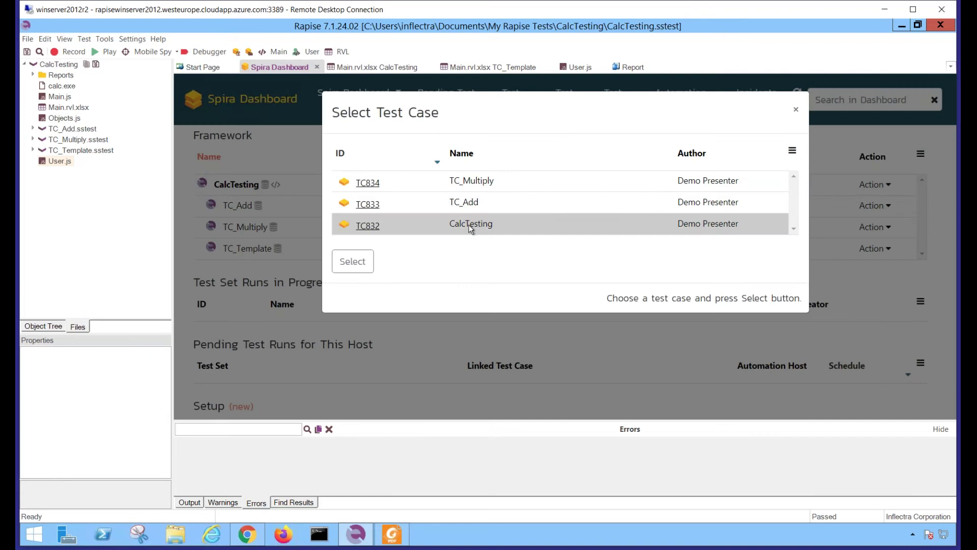
left_click(351, 263)
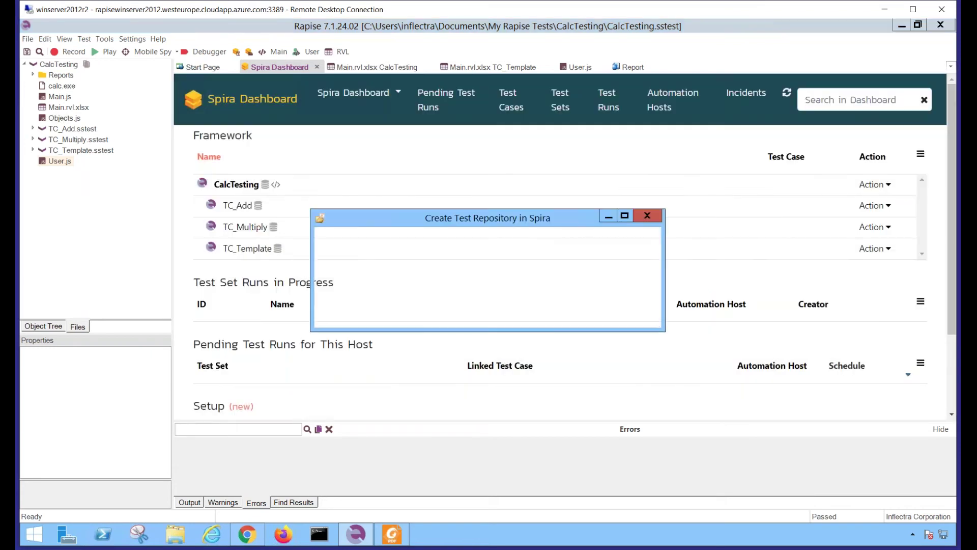
left_click(567, 316)
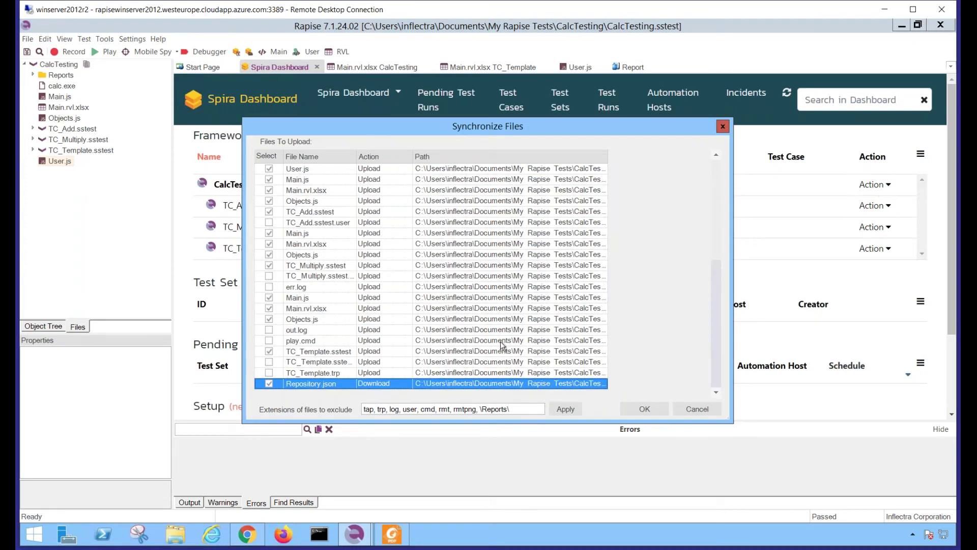
left_click(645, 410)
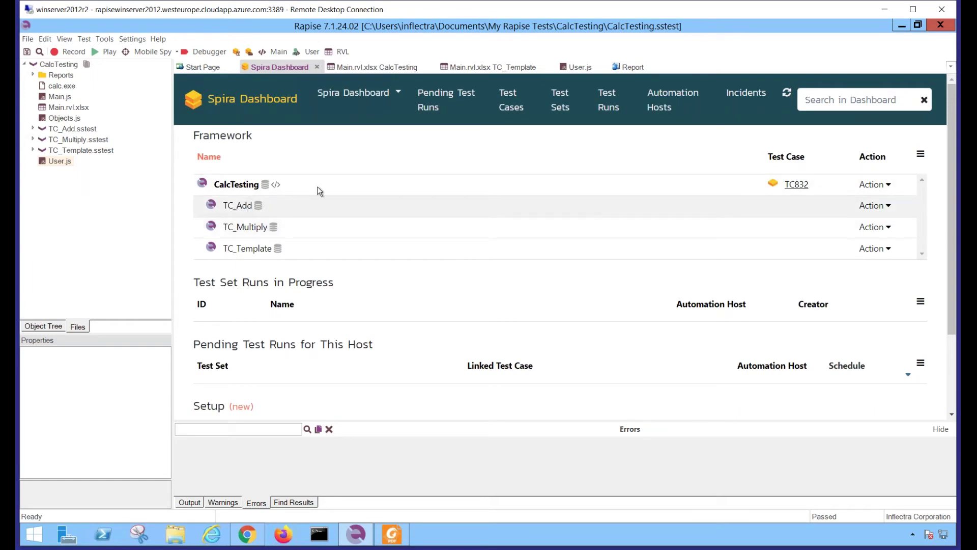
Link the TC_Add script to Spira test case TC833 and confirm the file sync
left_click(877, 206)
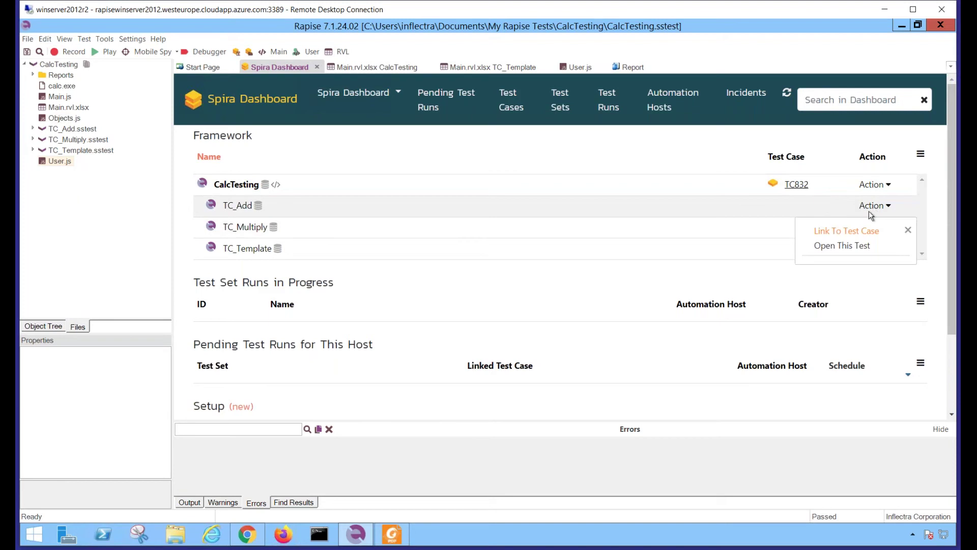
left_click(836, 231)
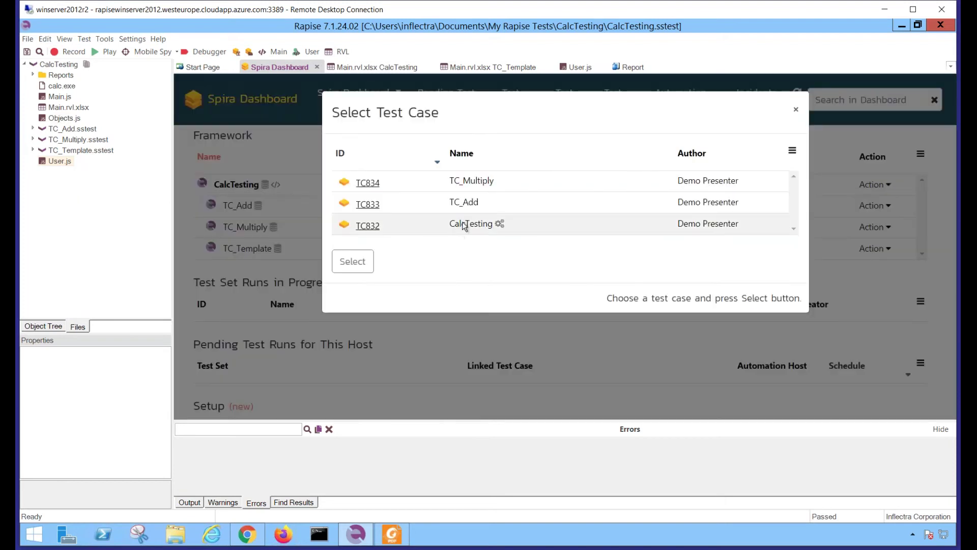
left_click(463, 206)
left_click(353, 261)
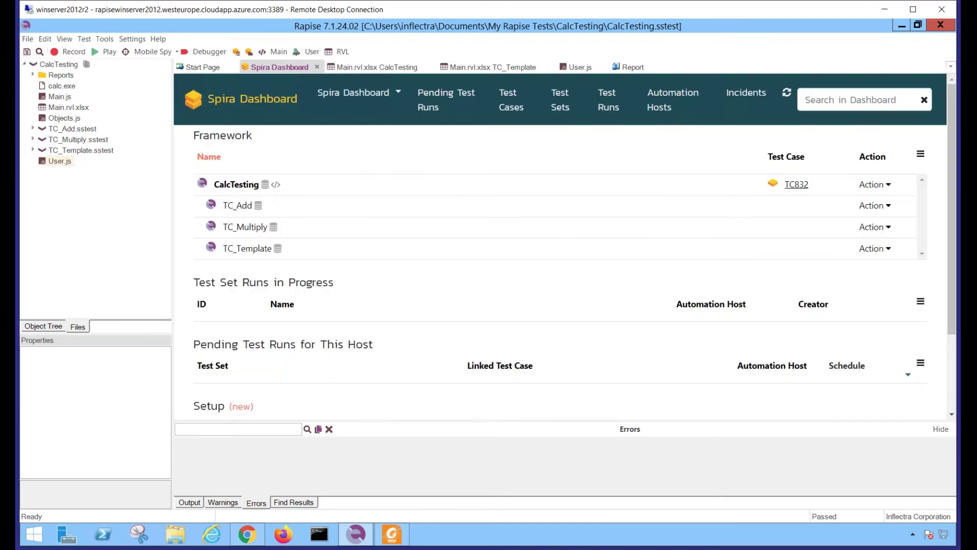
left_click(639, 409)
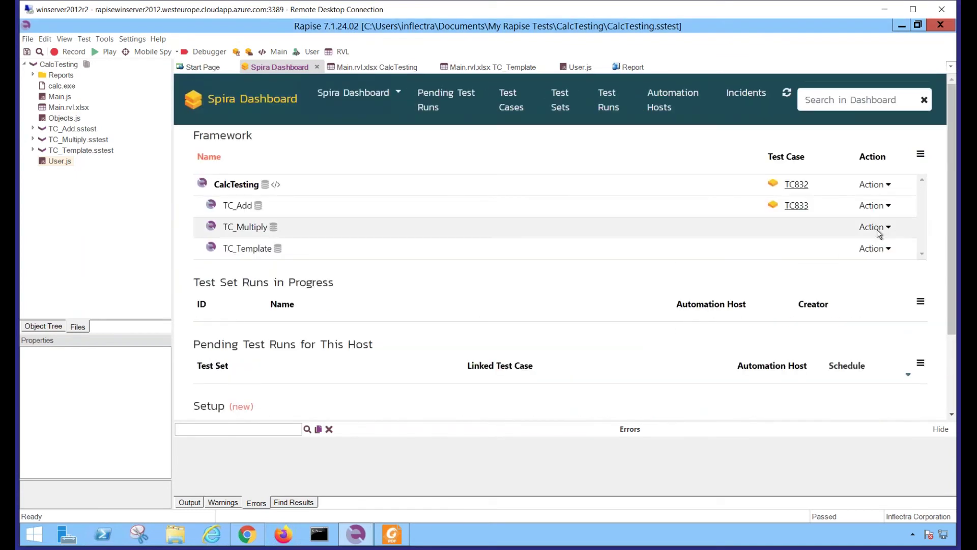
Link the TC_Multiply script to Spira test case TC834 and confirm the file sync
left_click(878, 229)
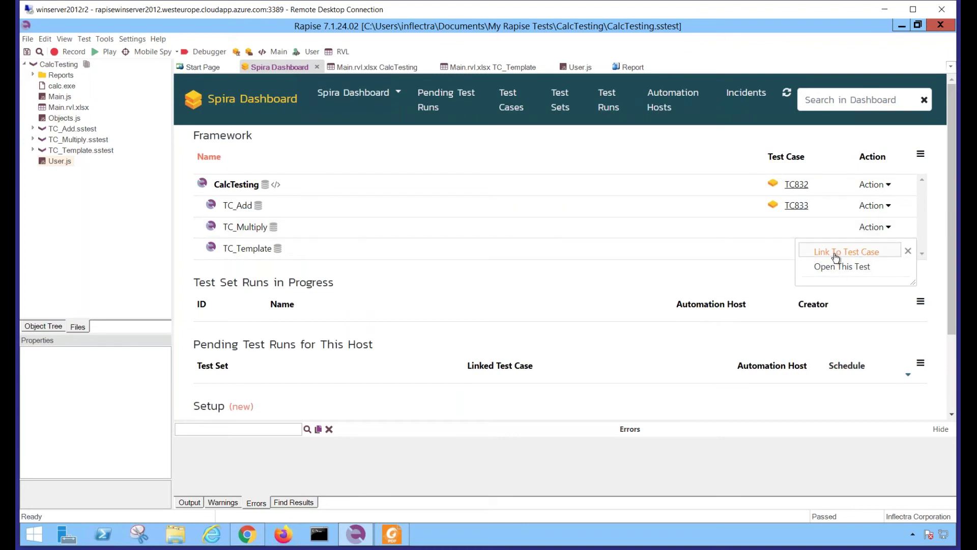
left_click(843, 252)
left_click(451, 188)
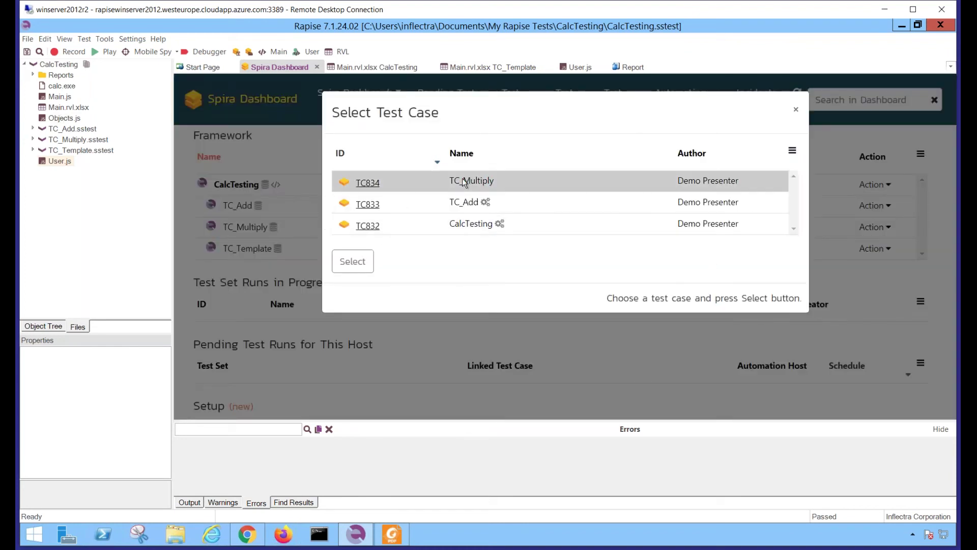
left_click(352, 261)
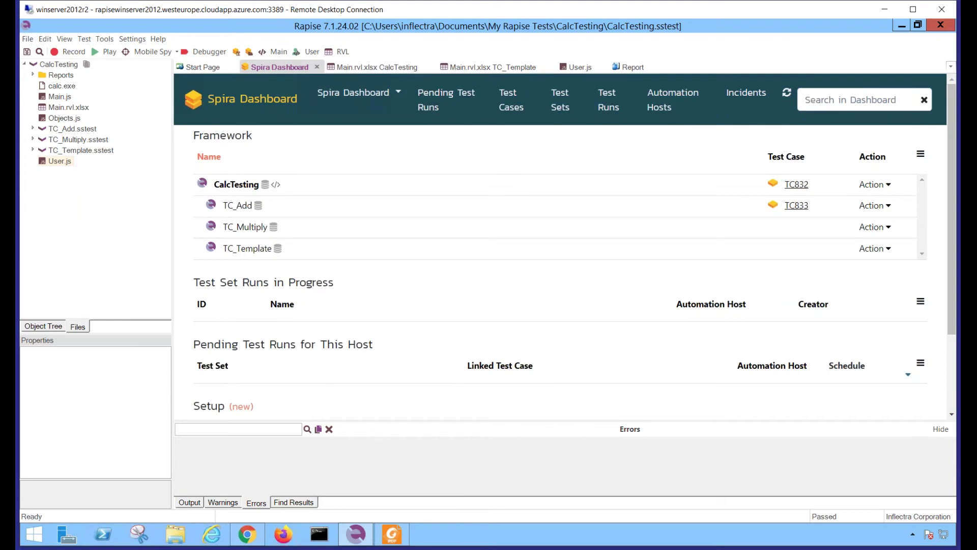
left_click(636, 407)
Create test set CalcTesting on the Test Sets page and expand its TX256 row
left_click(562, 104)
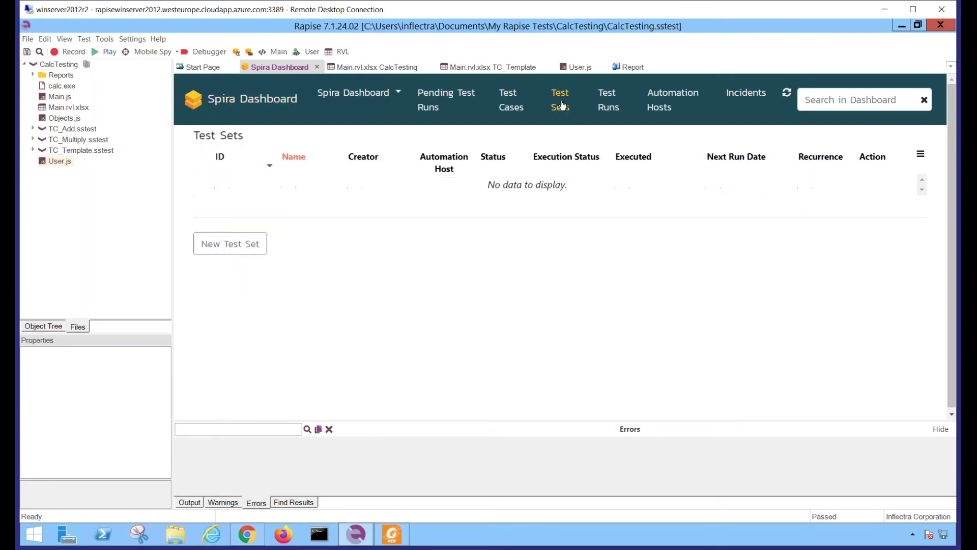
left_click(227, 247)
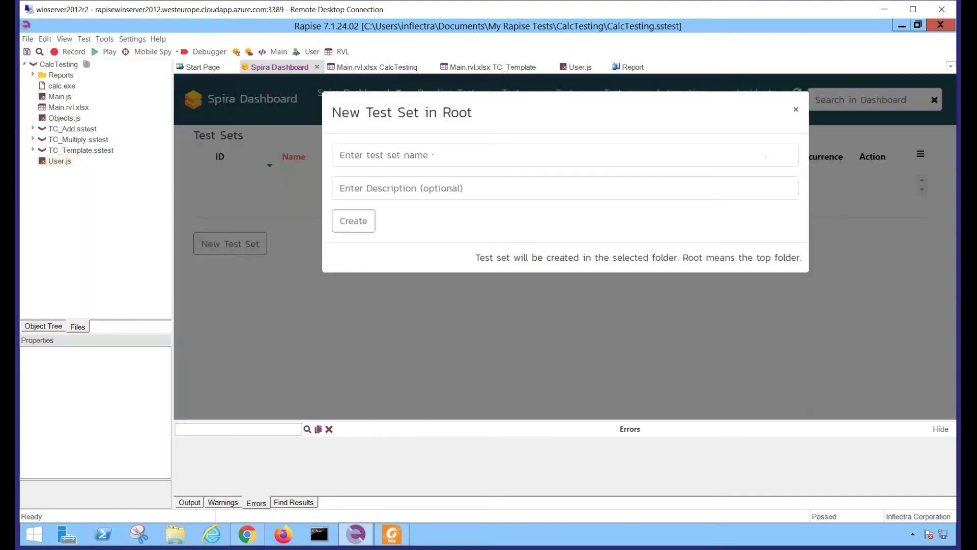
left_click(379, 156)
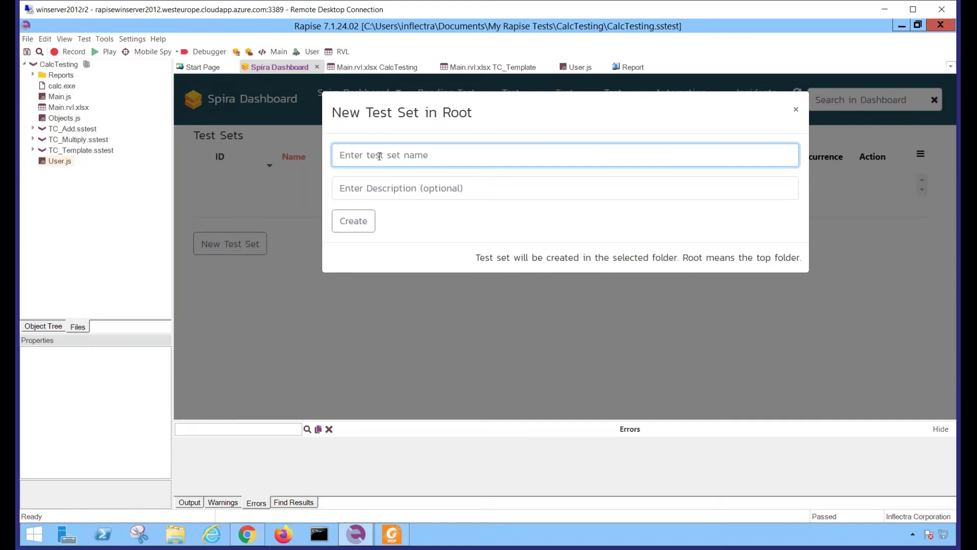
type("CalcTesting")
left_click(355, 224)
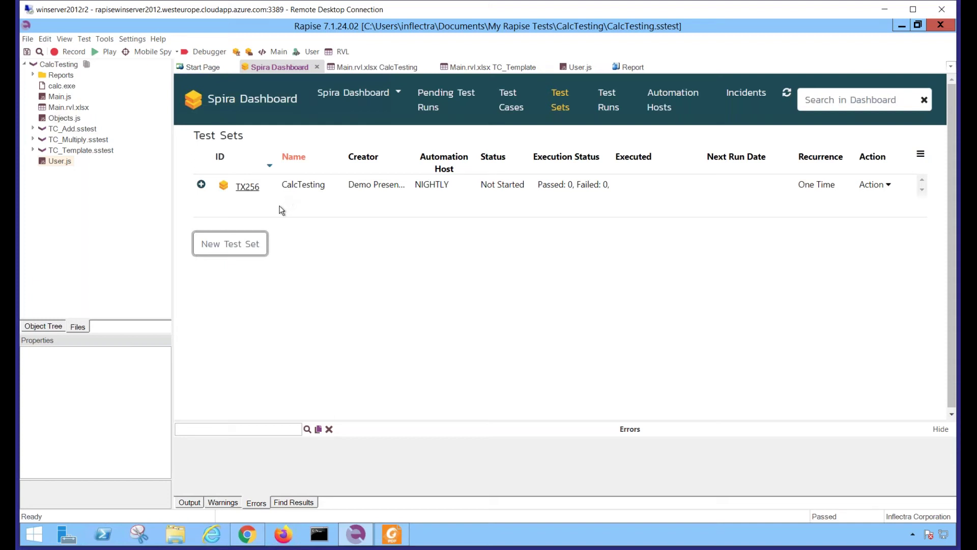
left_click(201, 186)
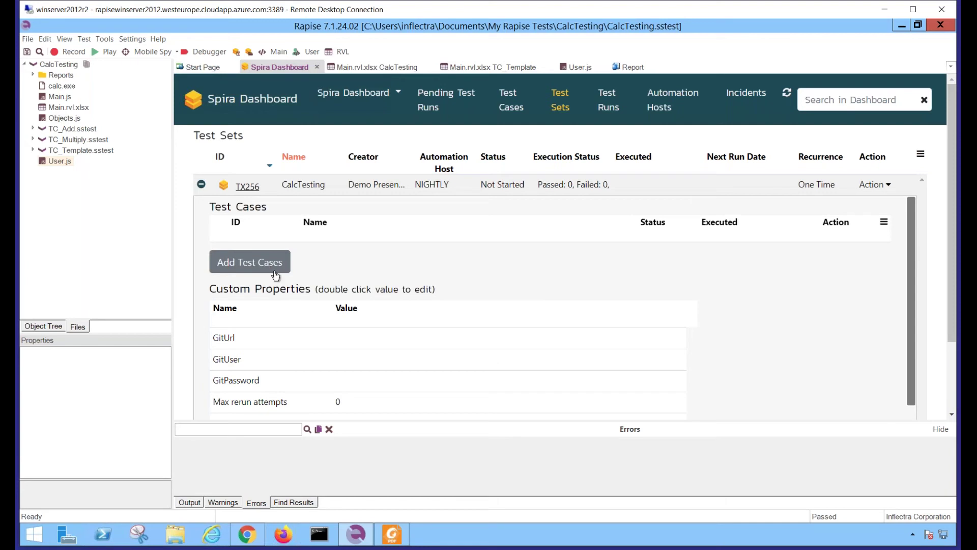
Tick TC834 TC_Multiply and TC833 TC_Add in the Add Test Cases list and add them
left_click(242, 268)
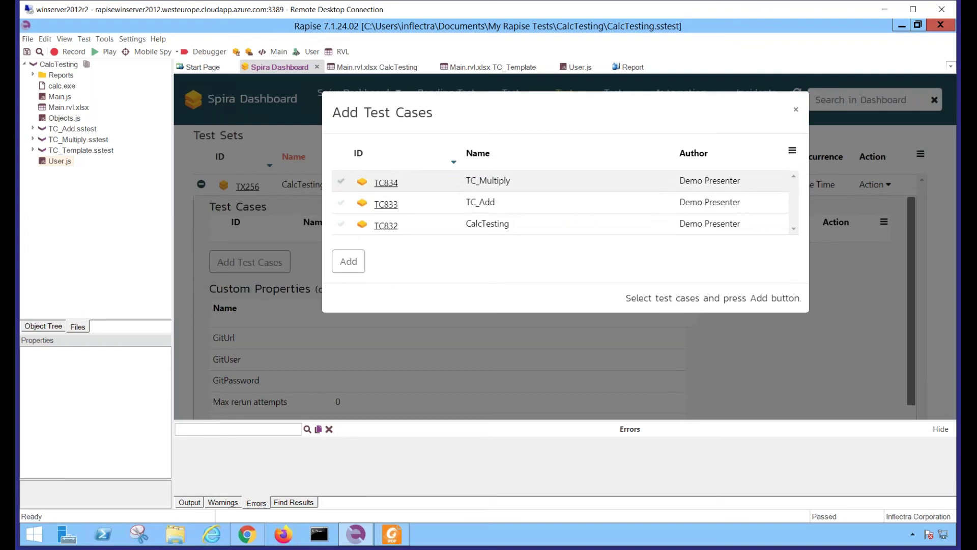
left_click(341, 182)
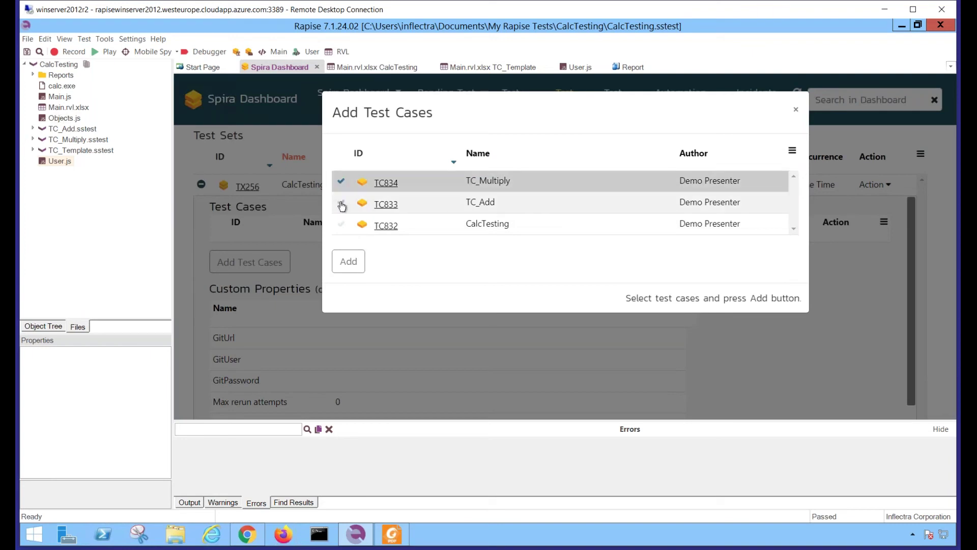
left_click(340, 203)
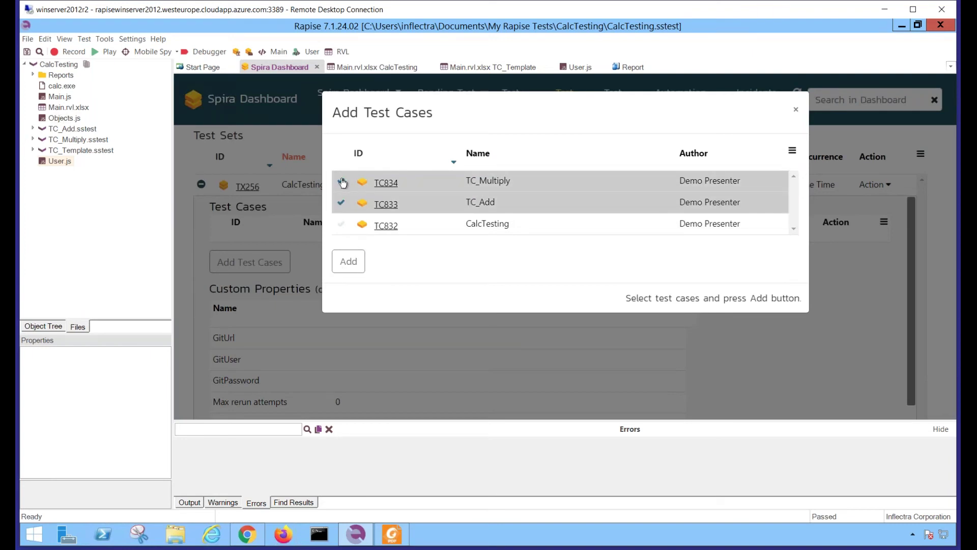
left_click(348, 265)
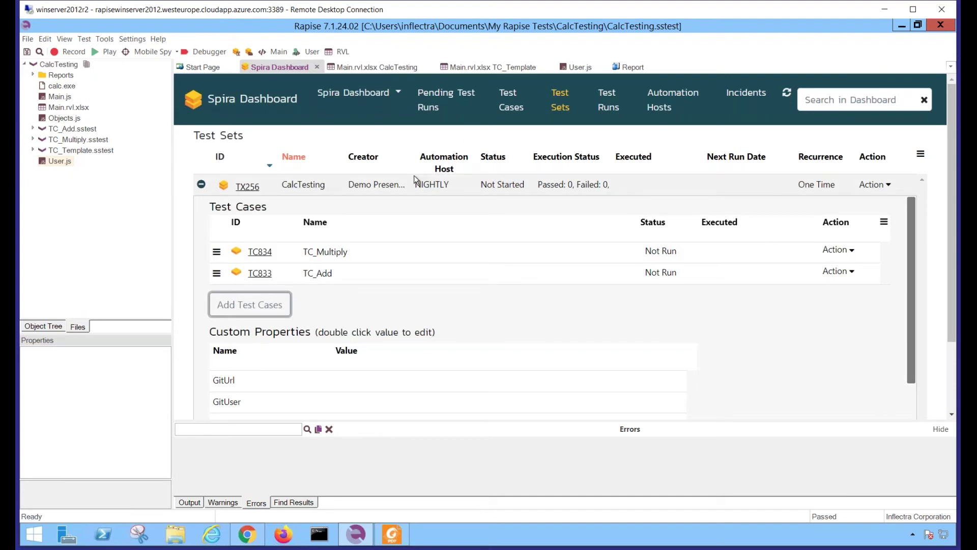
From the dashboard home, scroll to Setup, collapse the Errors panel and start Create Custom Properties for Rapise
left_click(260, 101)
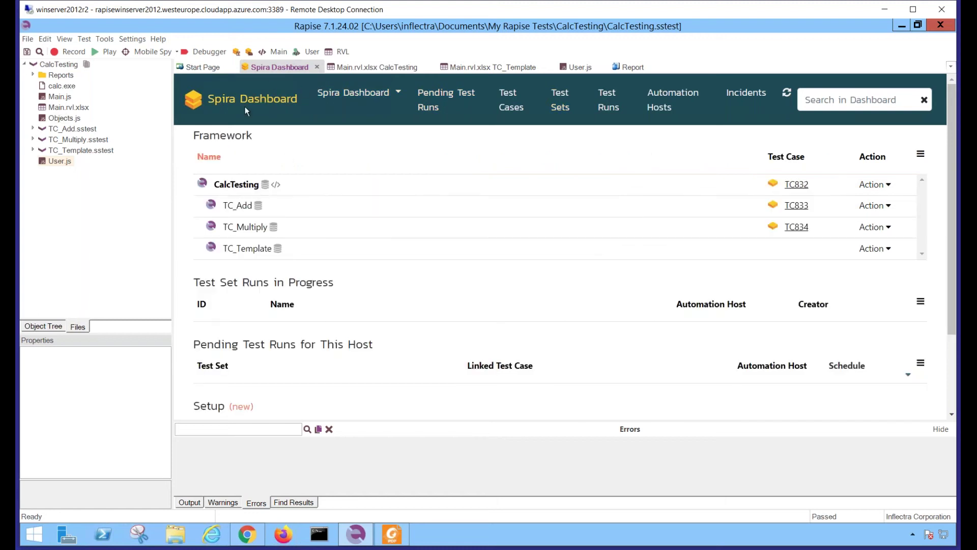
scroll(580, 281, "down", 2)
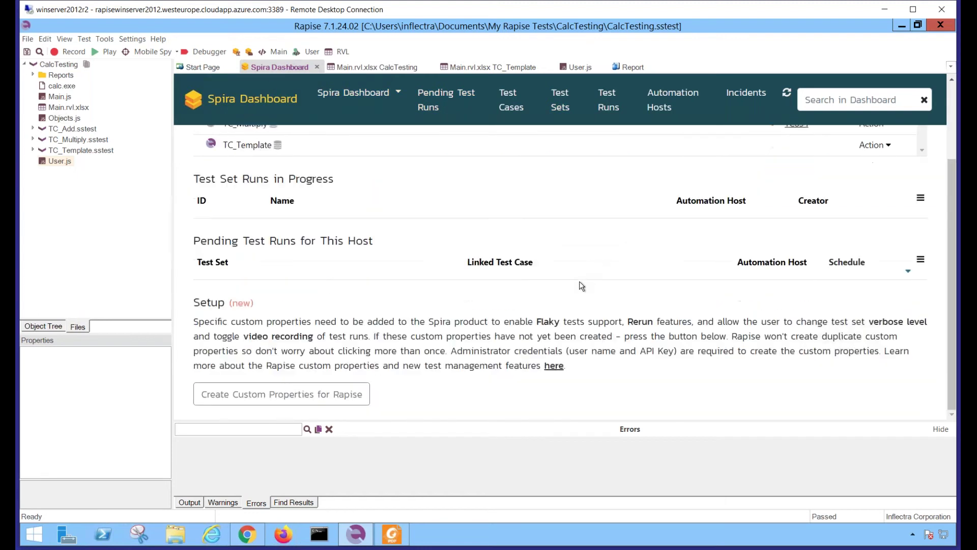
left_click(940, 429)
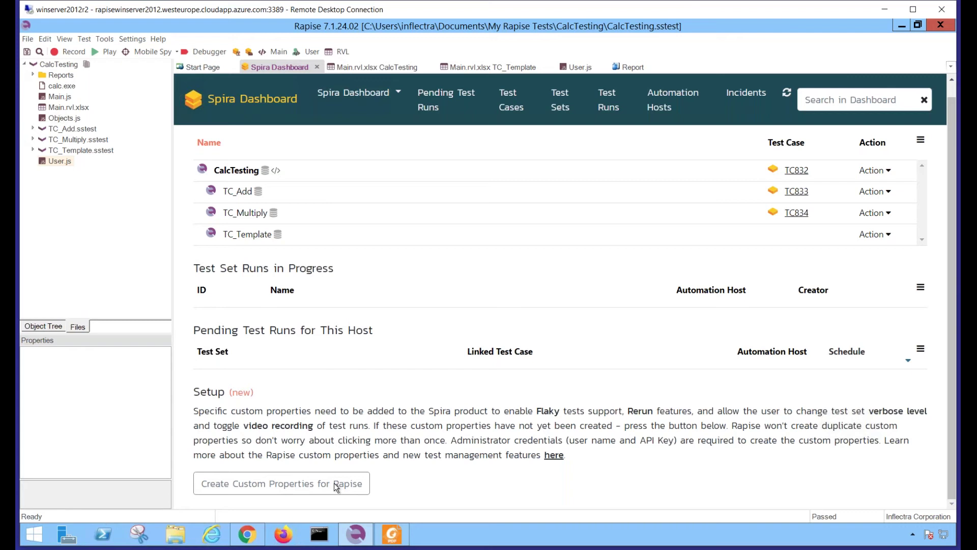
left_click(286, 486)
Create the Rapise custom properties in Spira, authorising with the administrator user name and API key
left_click(286, 484)
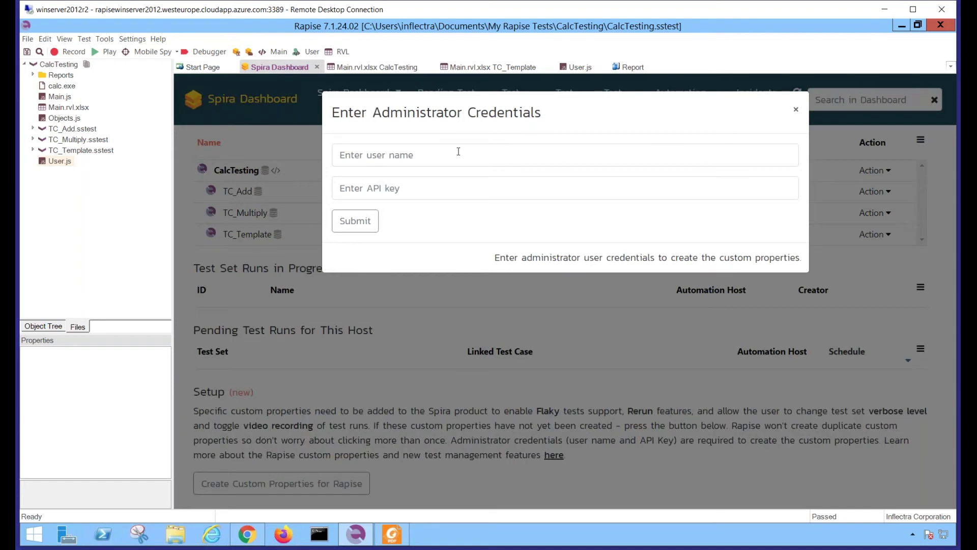
left_click(450, 158)
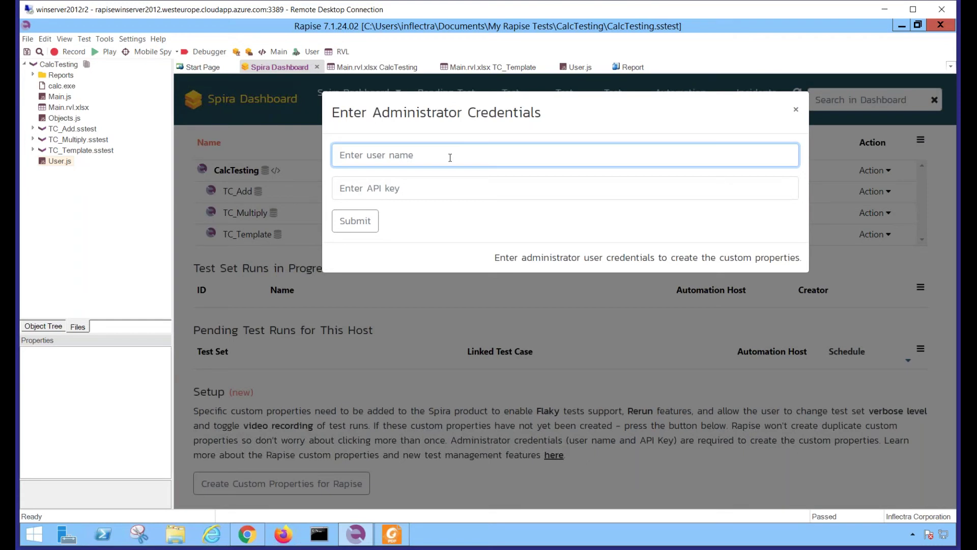
type("Administrator")
key("Tab")
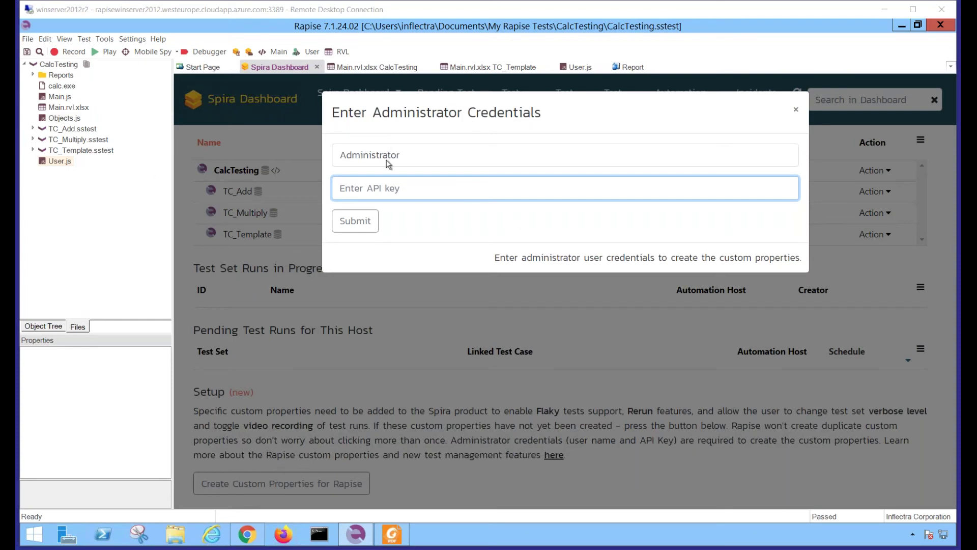
left_click(381, 188)
key("ctrl+v")
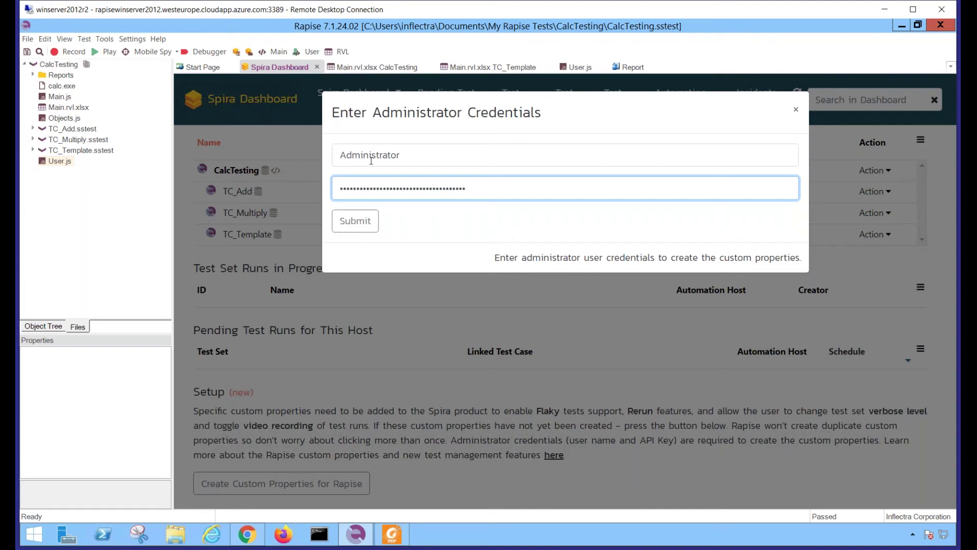
left_click(356, 222)
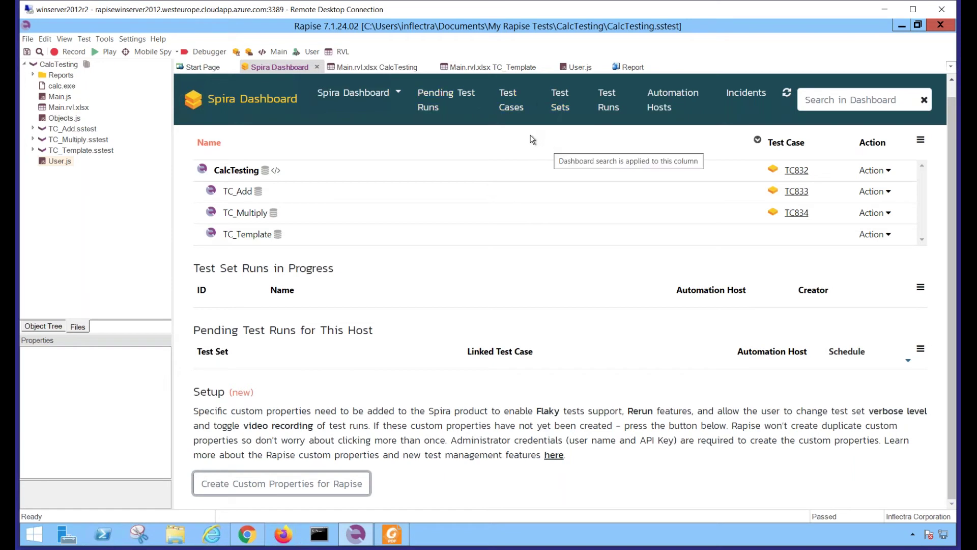
Check TC834's Flaky property, leave only TC_Add in test set TX256, and show the empty Test Runs list
left_click(511, 111)
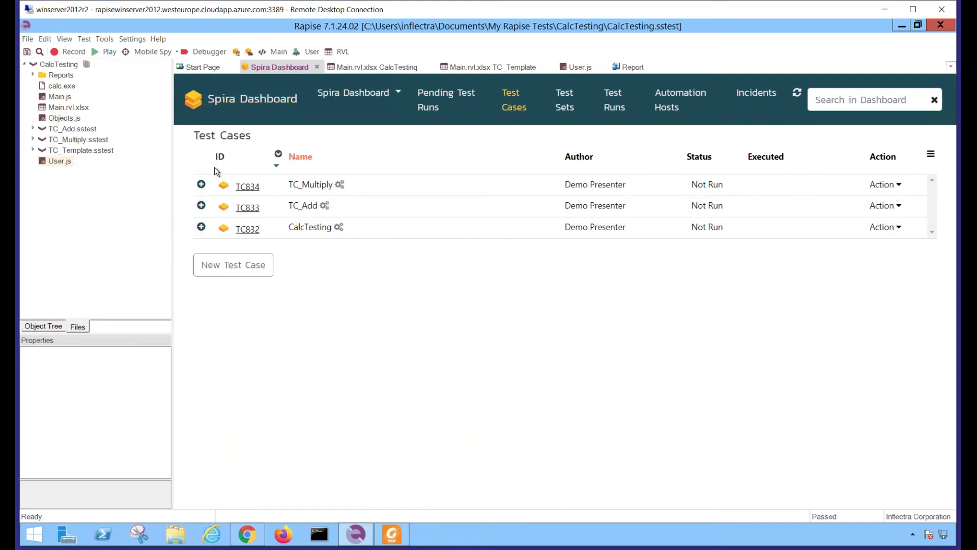
left_click(202, 186)
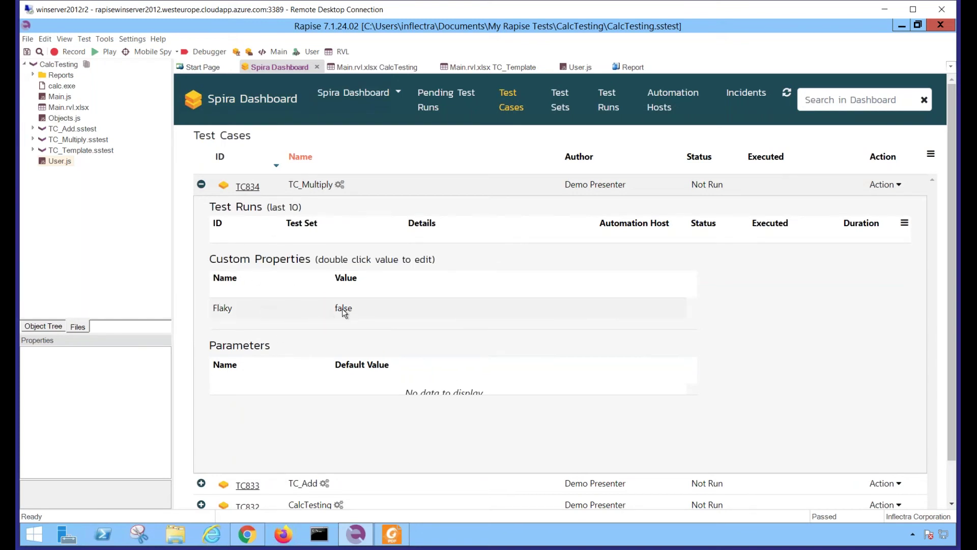
left_click(560, 110)
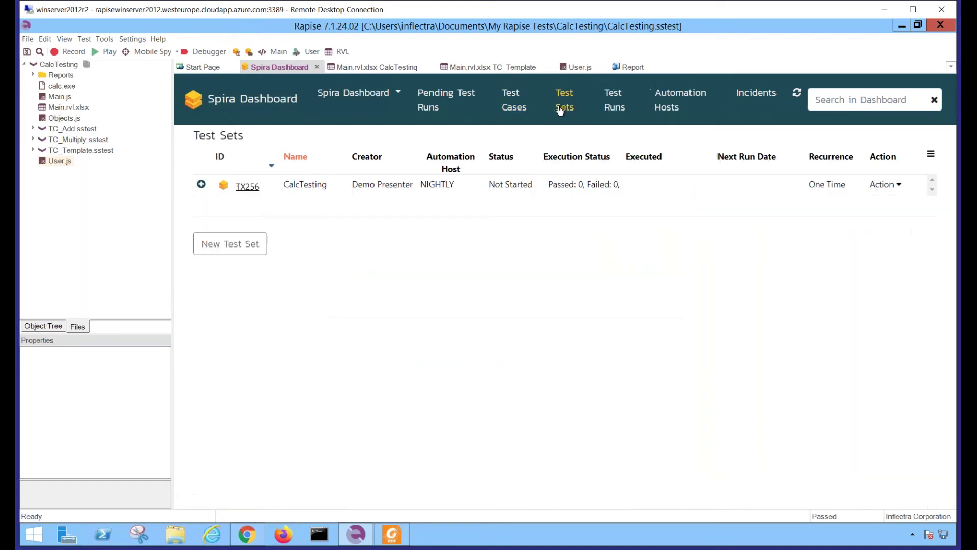
left_click(201, 186)
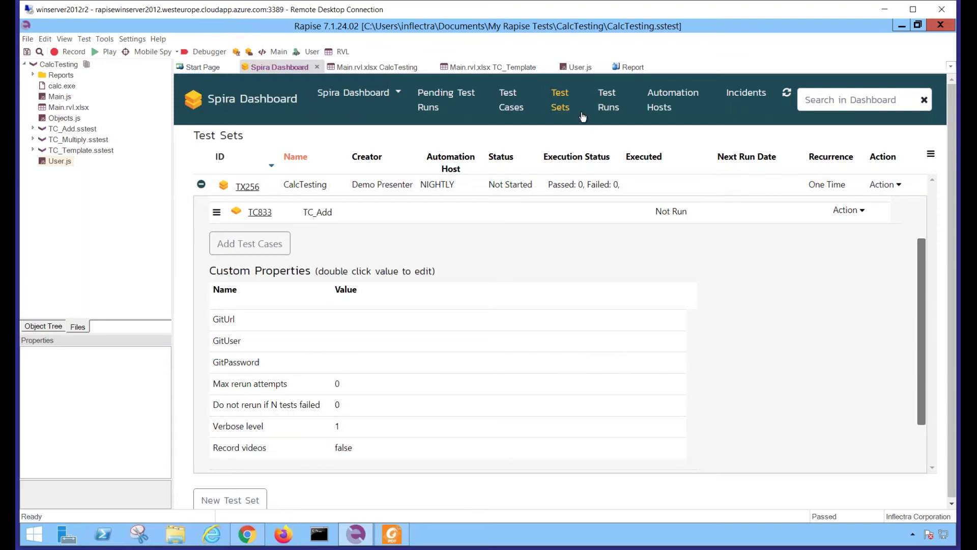
left_click(609, 109)
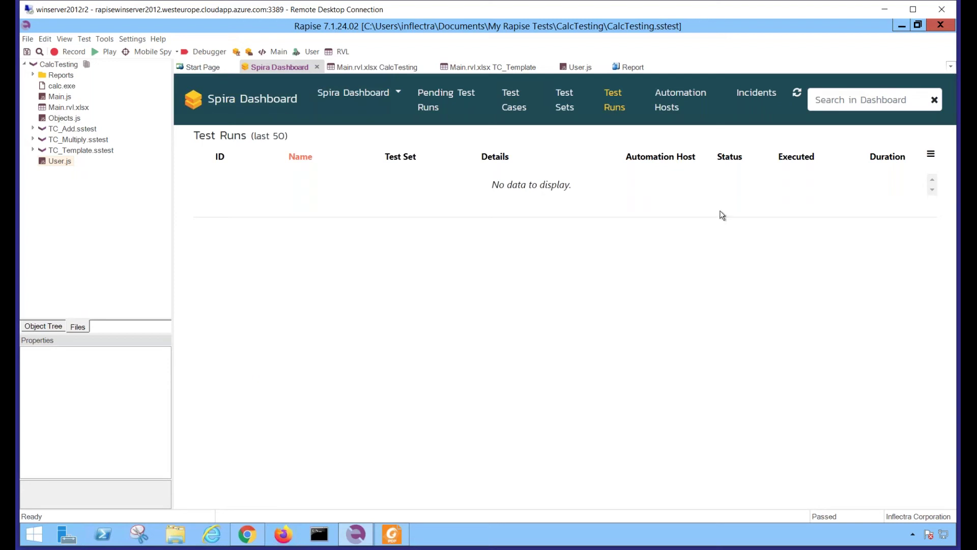
Execute test set TX256 from the Test Sets list, then close the Rapise Launcher
left_click(562, 111)
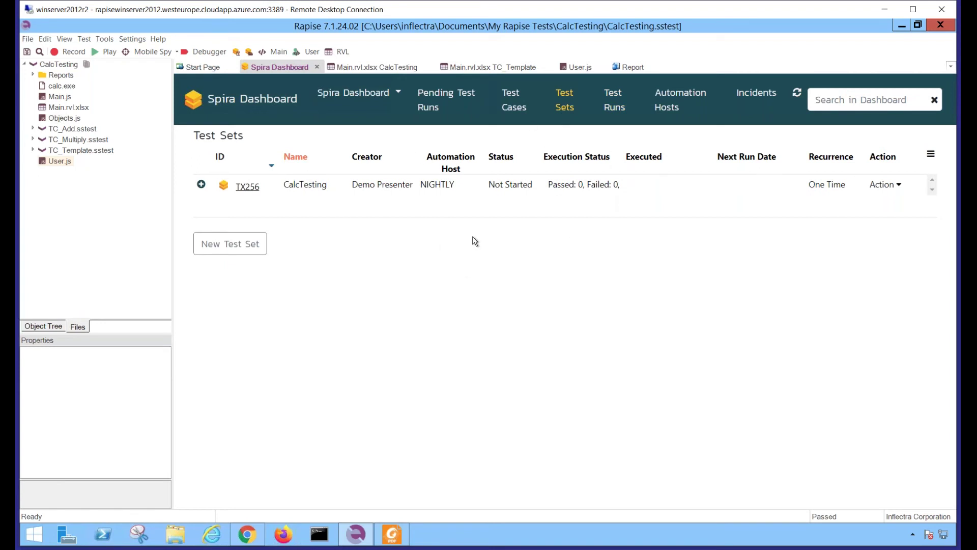
left_click(898, 186)
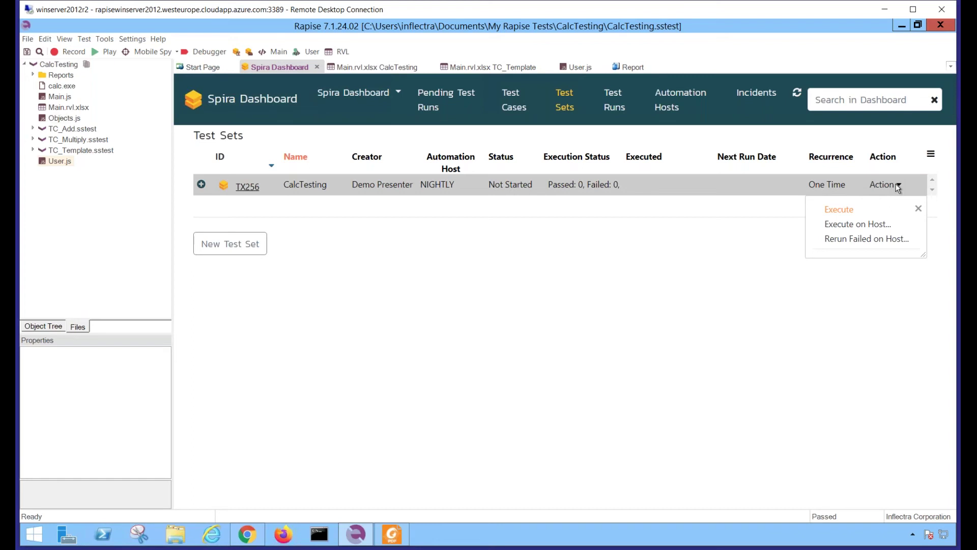
left_click(837, 210)
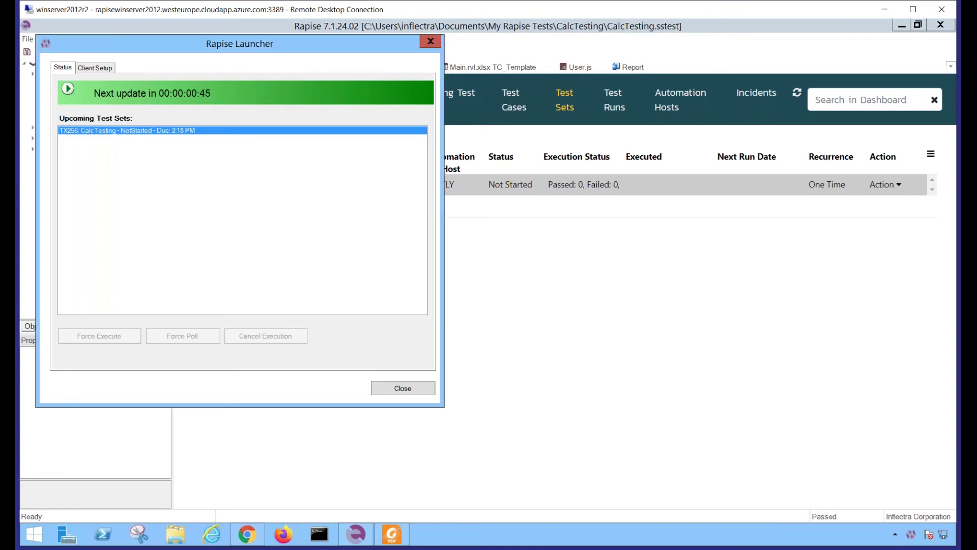
left_click(402, 387)
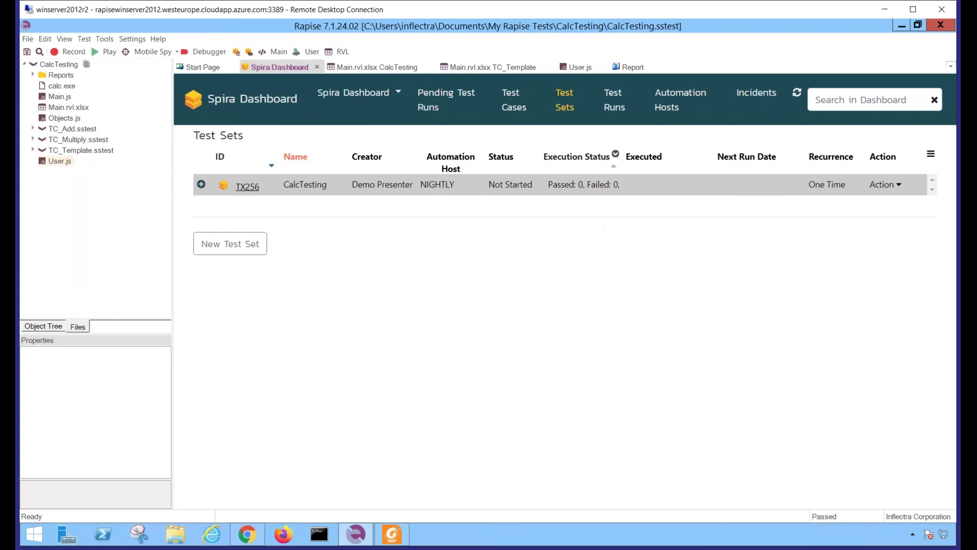
Inspect the passed TC_Add run's last.trp attachment and Command Output, then return to Test Sets
left_click(615, 107)
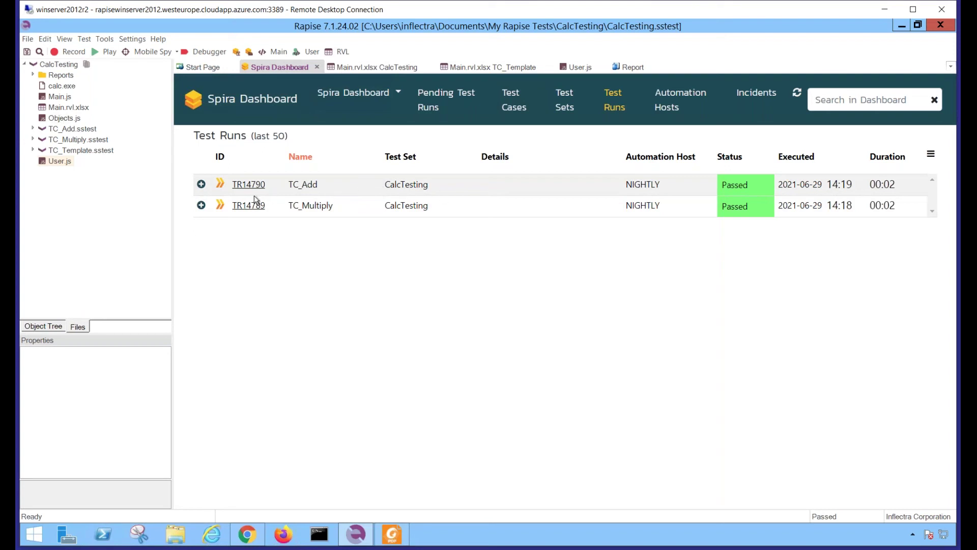
left_click(202, 185)
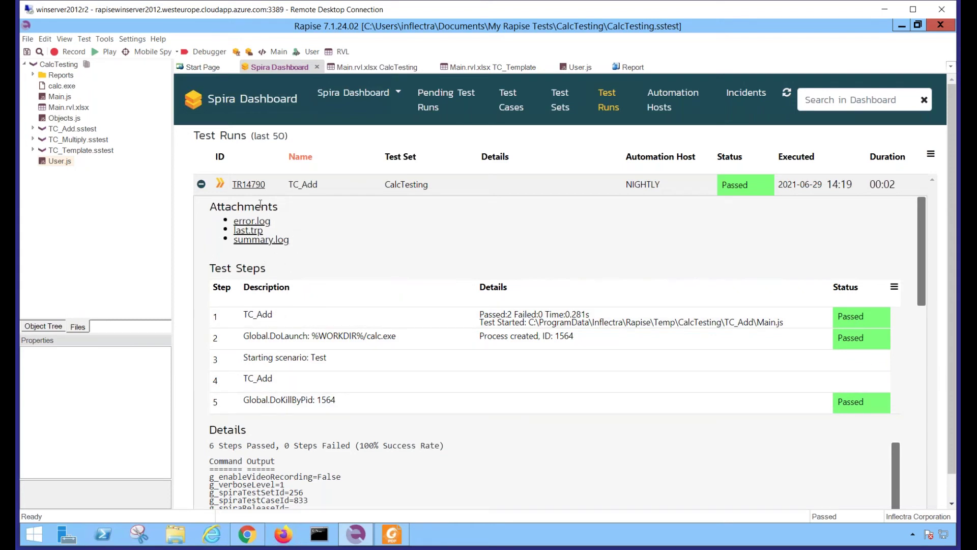
left_click(248, 230)
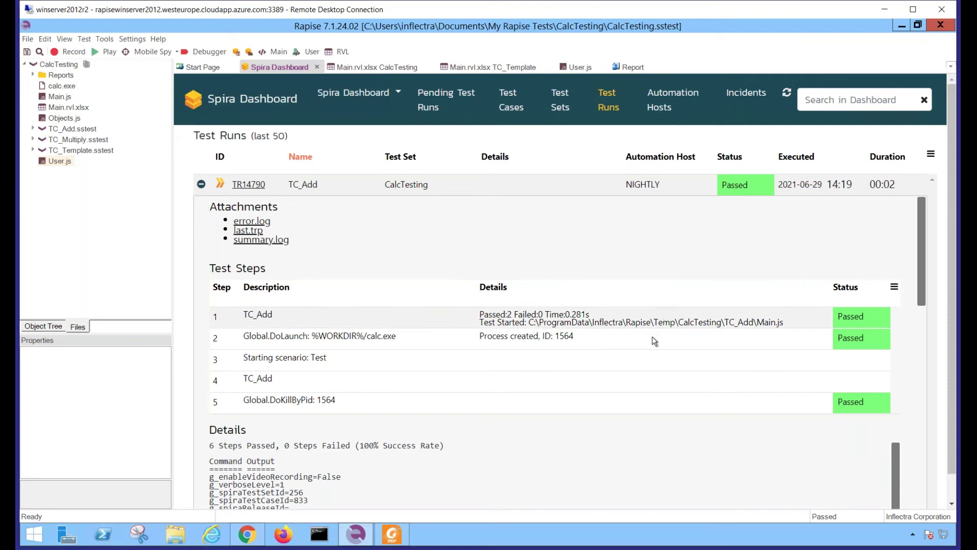
scroll(631, 359, "down", 2)
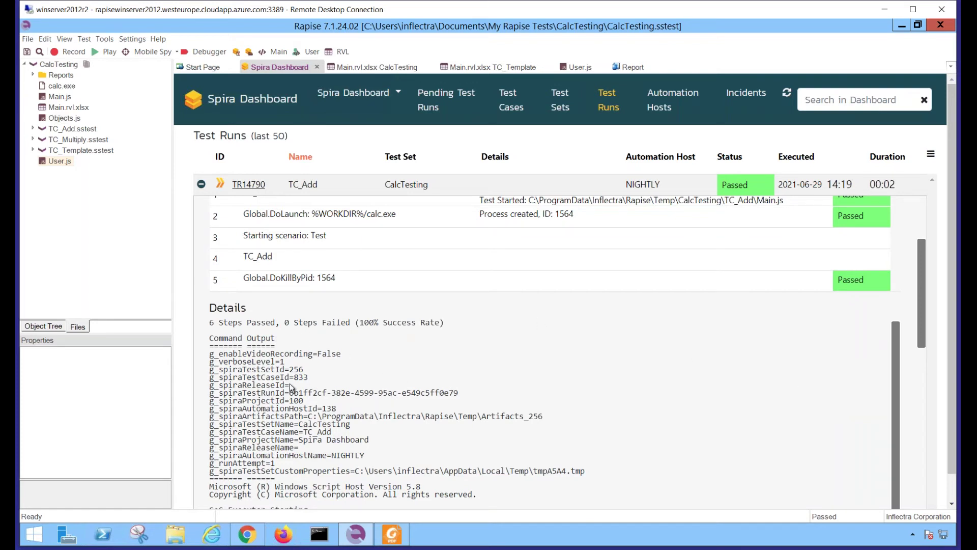
left_click_drag(921, 329, 912, 202)
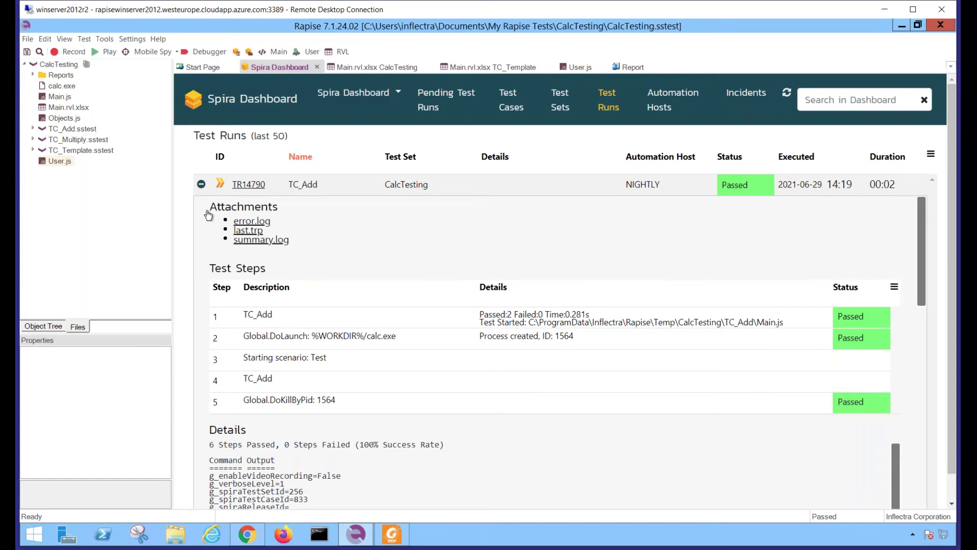
left_click(559, 111)
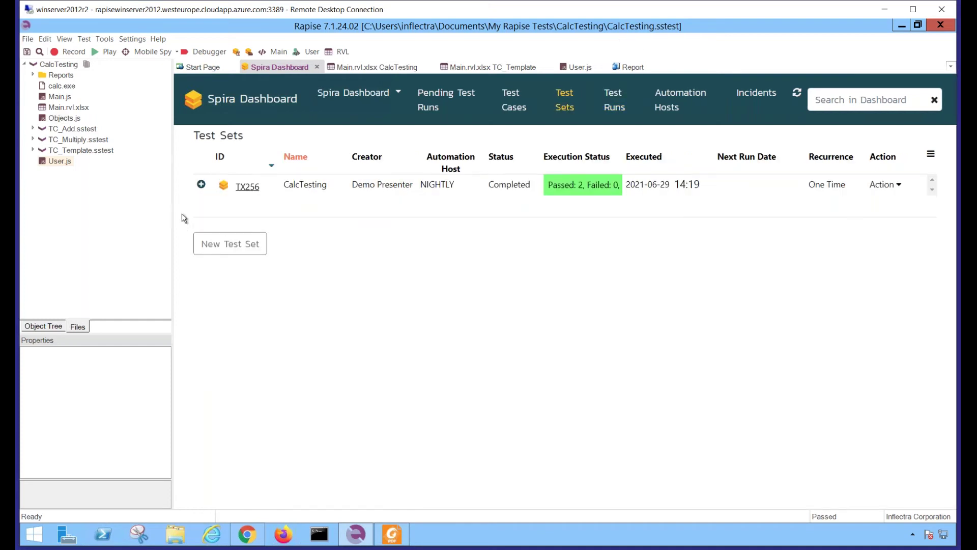
Set TX256's Verbose level custom property to 3 and Record videos to true
left_click(201, 185)
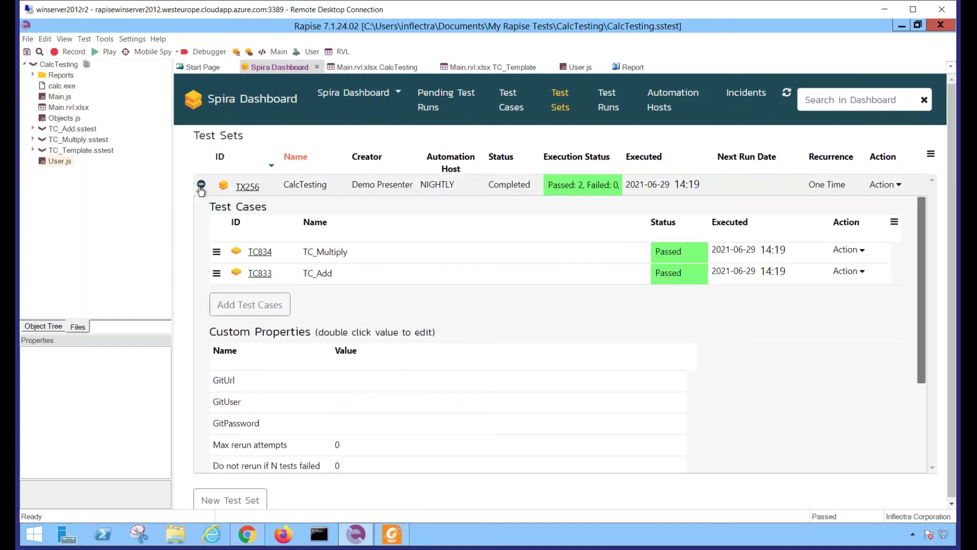
scroll(454, 344, "down", 2)
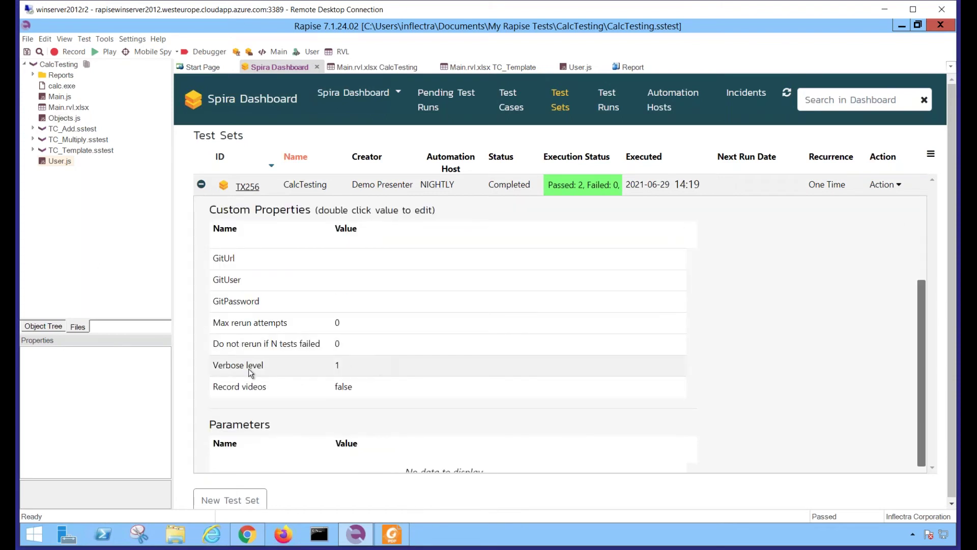
double_click(344, 366)
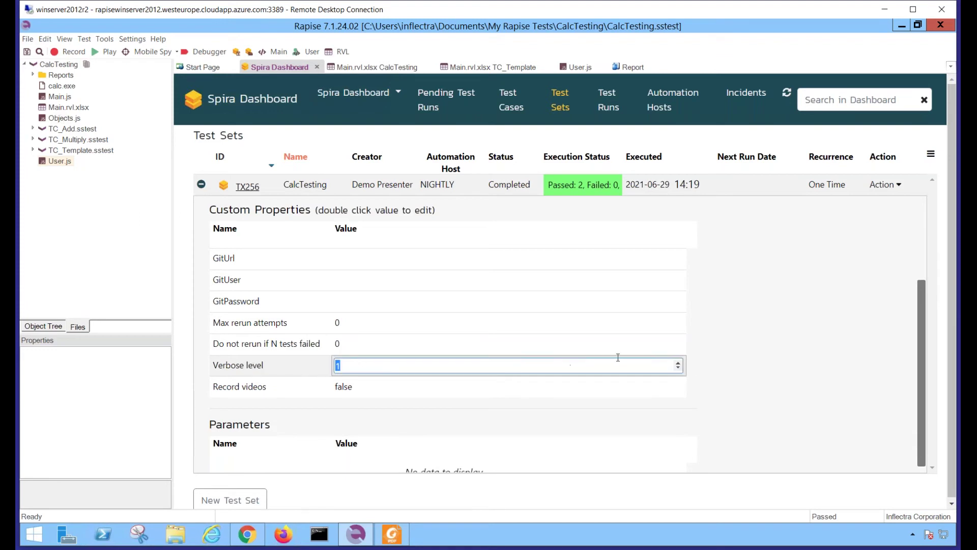
left_click(678, 363)
left_click(381, 393)
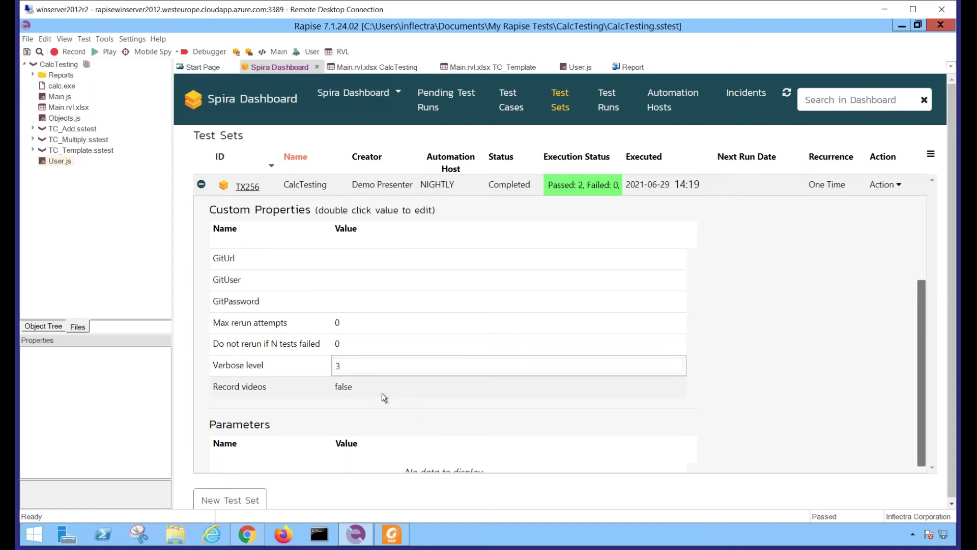
double_click(353, 390)
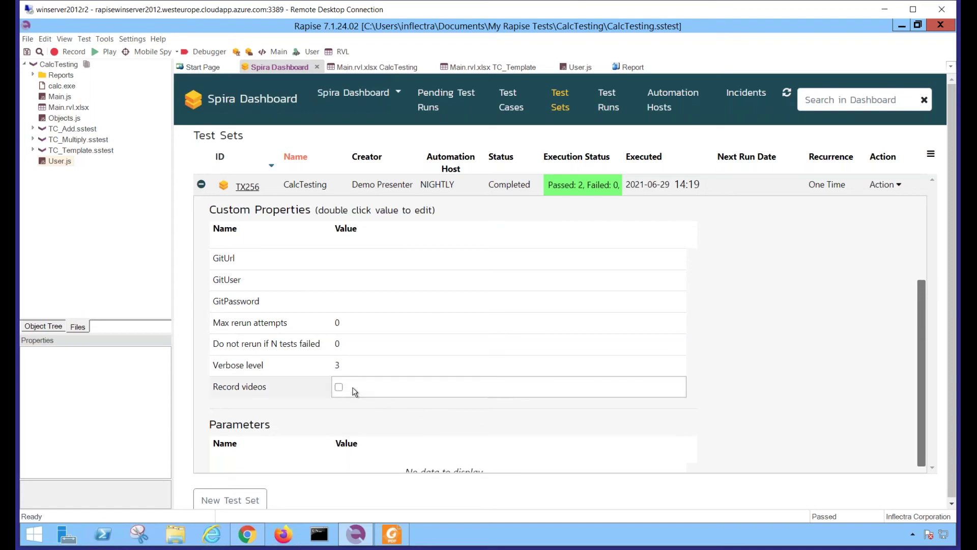
left_click(339, 387)
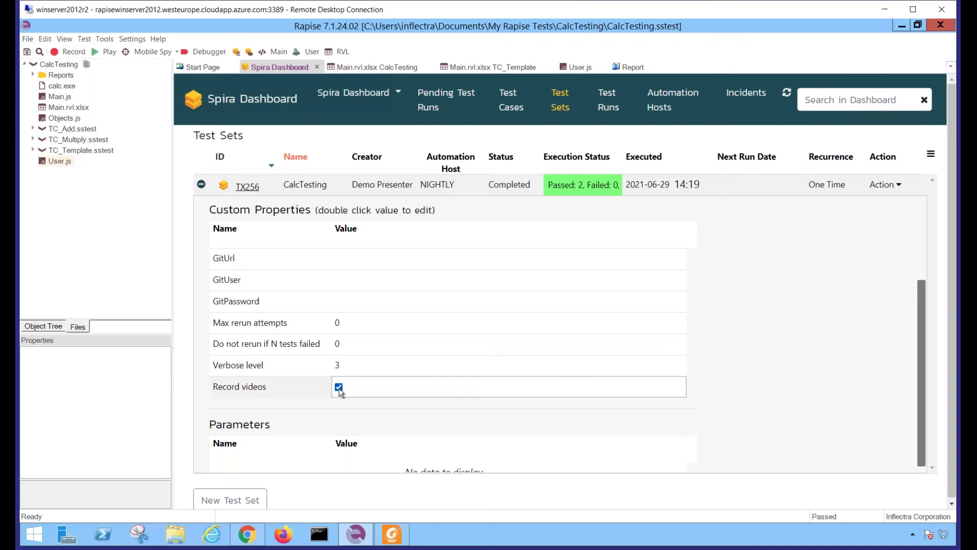
left_click(306, 391)
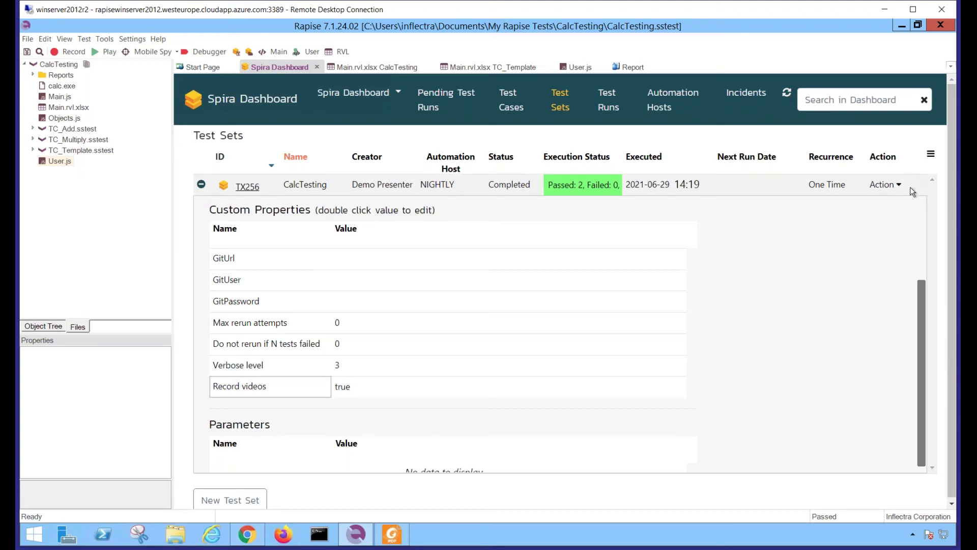
left_click(888, 189)
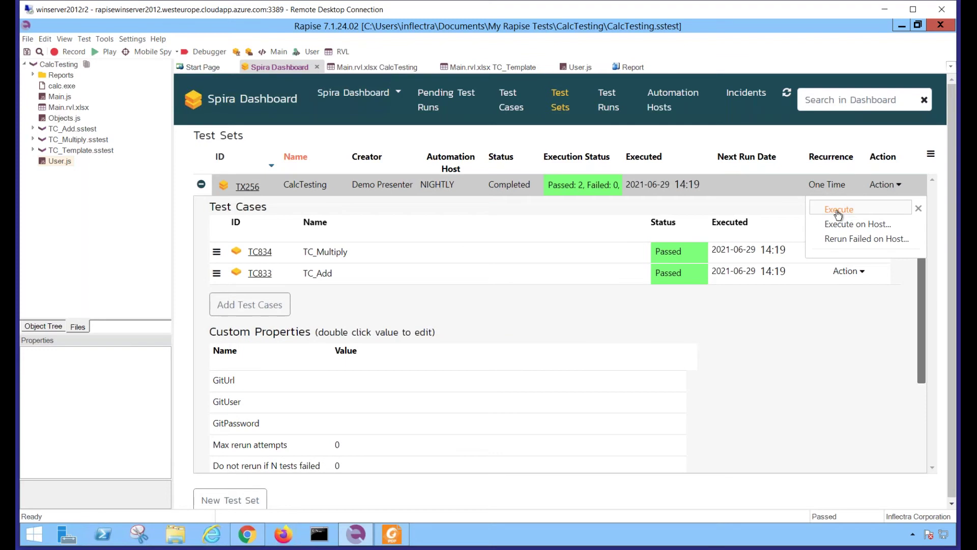
Execute TX256 again with the new settings, then close the Rapise Launcher
left_click(838, 211)
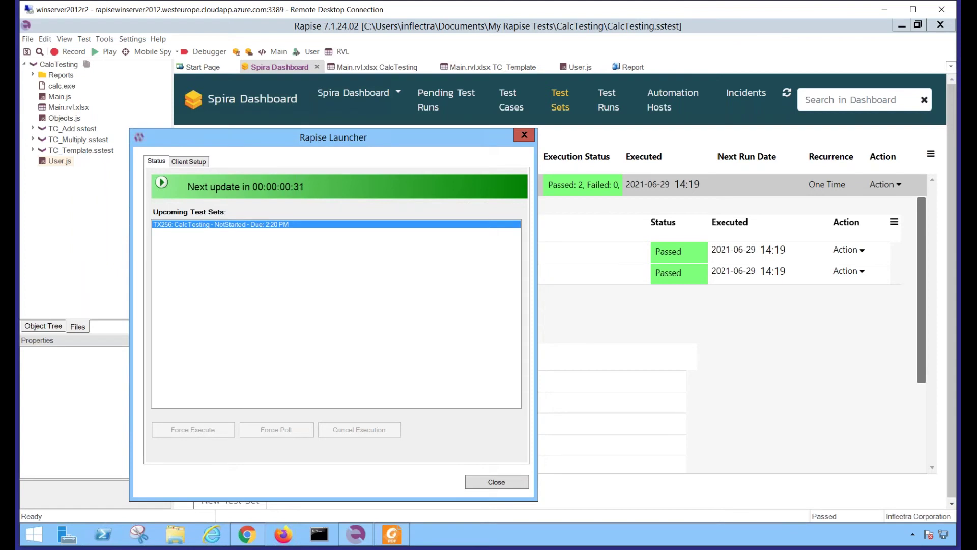
key("Escape")
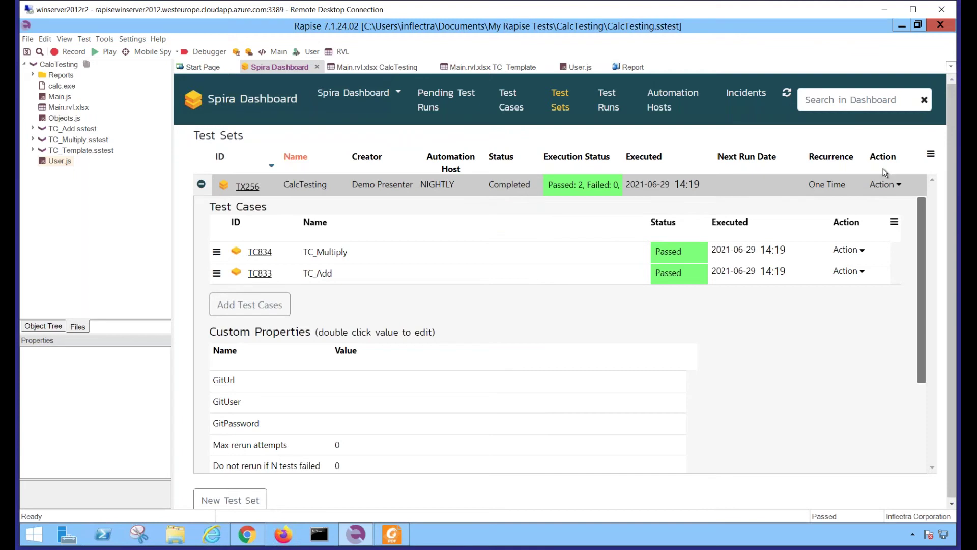
Expand the newest TC_Add run, TR14792, in Test Runs to reveal its ScreenCapture.wmv attachment
left_click(612, 111)
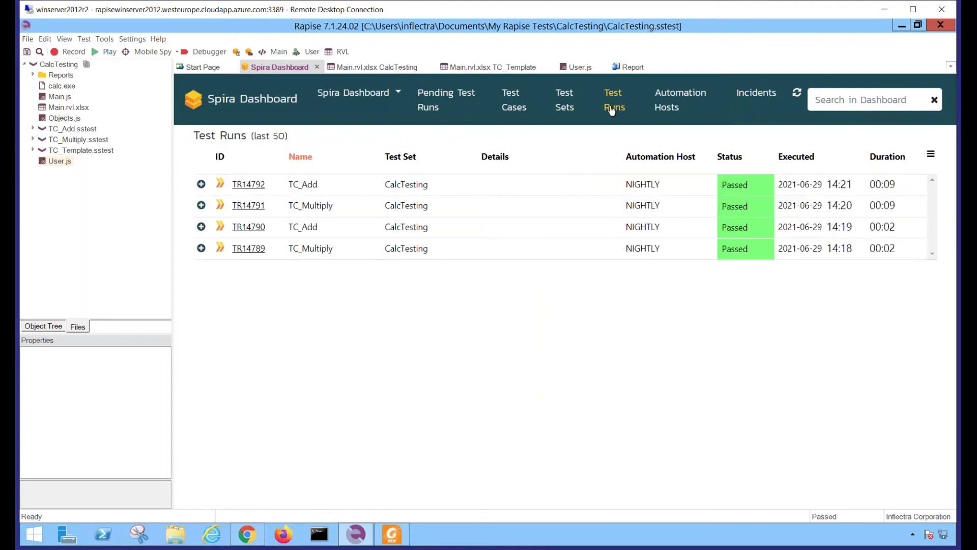
left_click(201, 184)
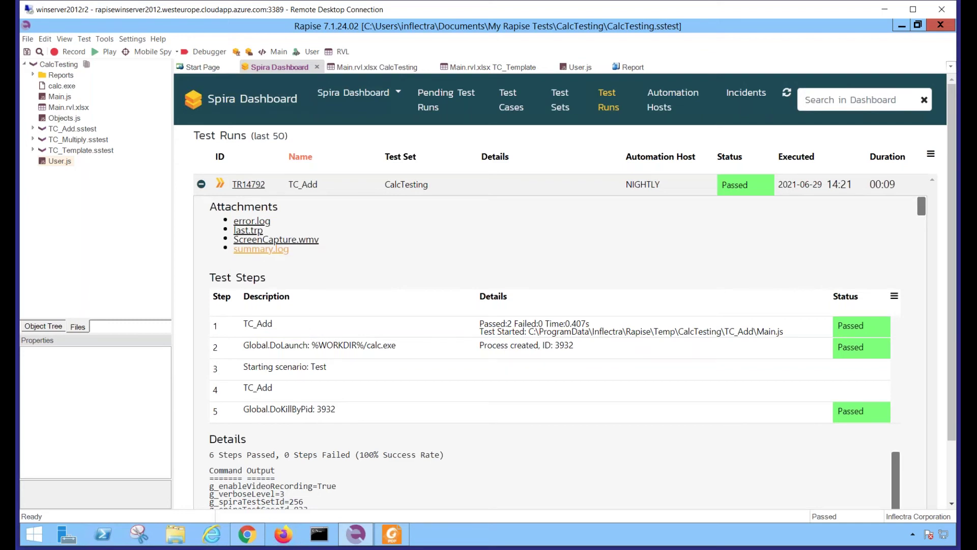
Review TR14792's summary.log showing g_verboseLevel='3' and g_enableVideoRecording='True', then close it
left_click(261, 249)
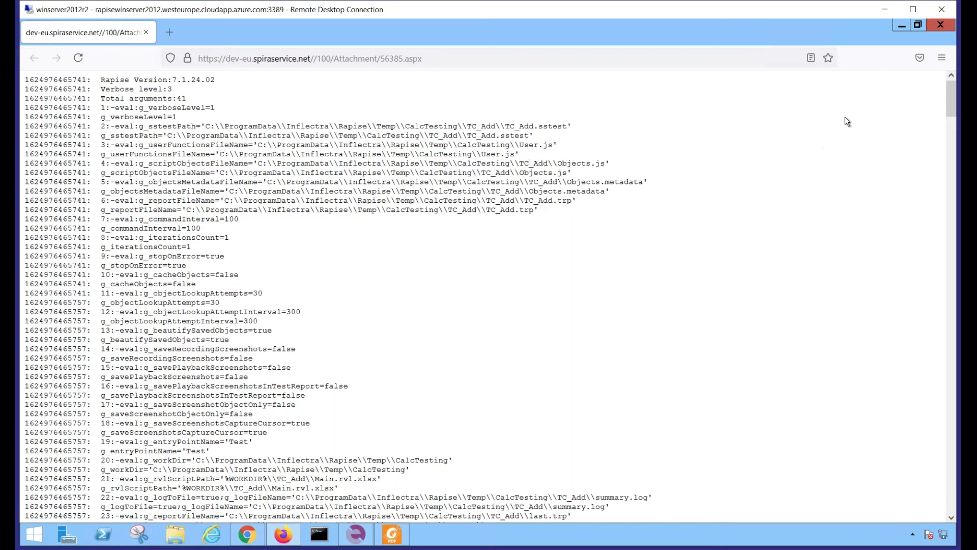
left_click_drag(950, 185, 951, 82)
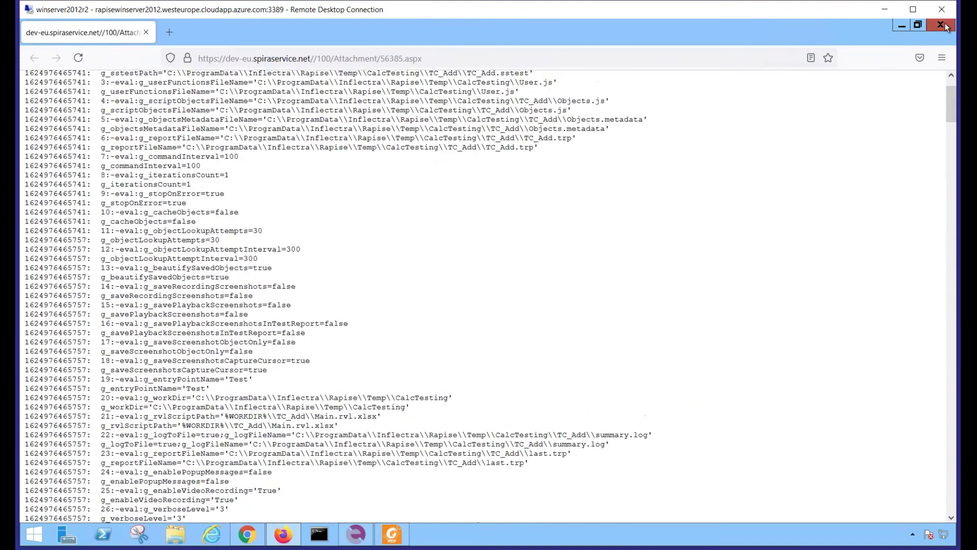
left_click(941, 25)
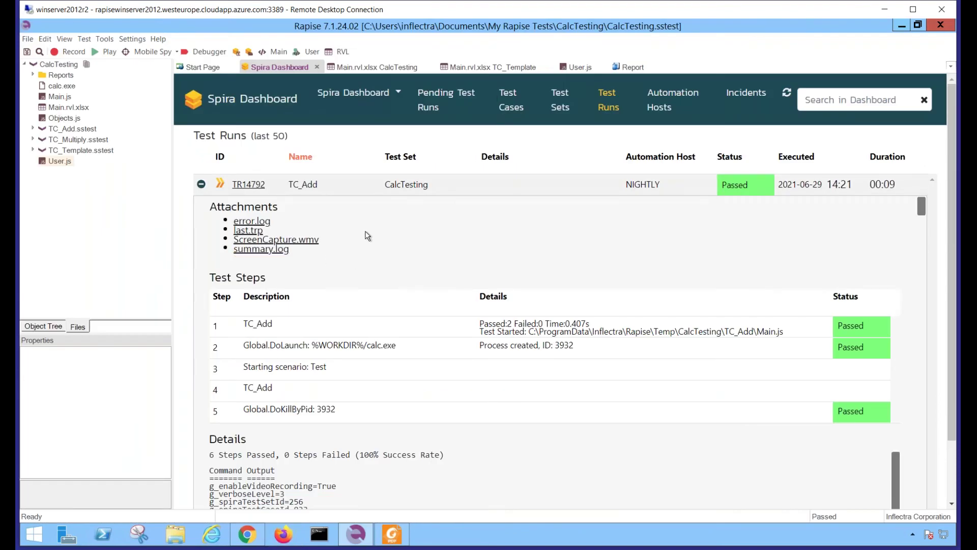
Play TR14792's ScreenCapture.wmv attachment in Windows Media Player
left_click(298, 240)
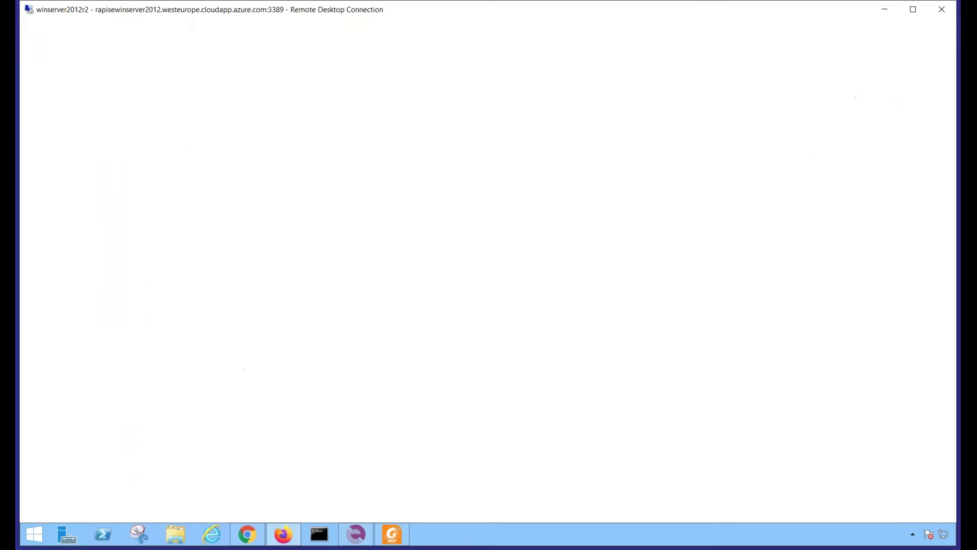
left_click(504, 320)
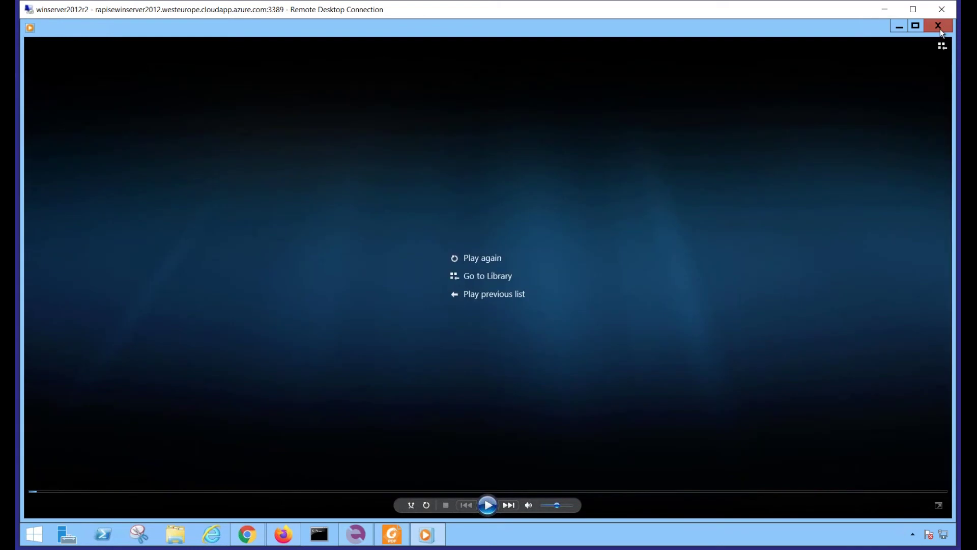
Close the media player and empty browser window, then show the dashboard's Test Cases list
left_click(940, 28)
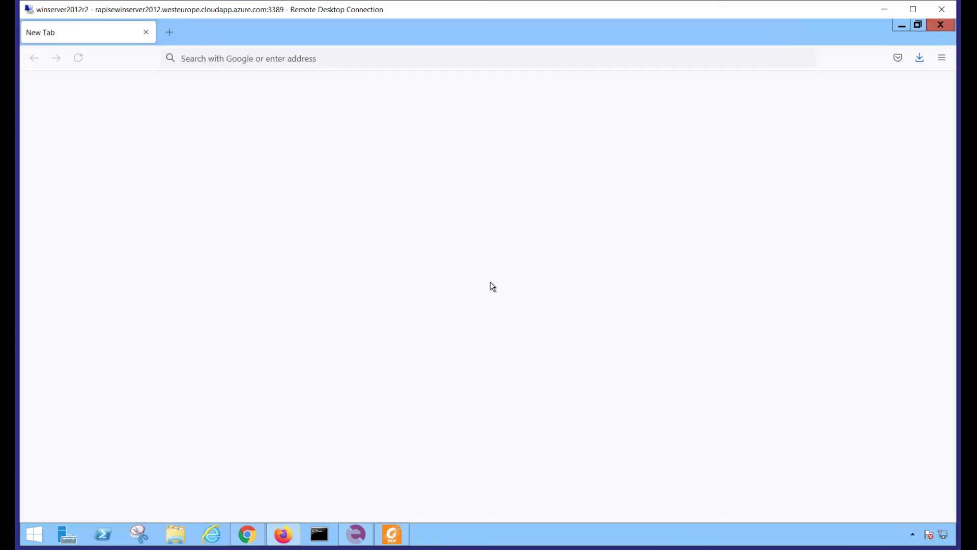
left_click(941, 24)
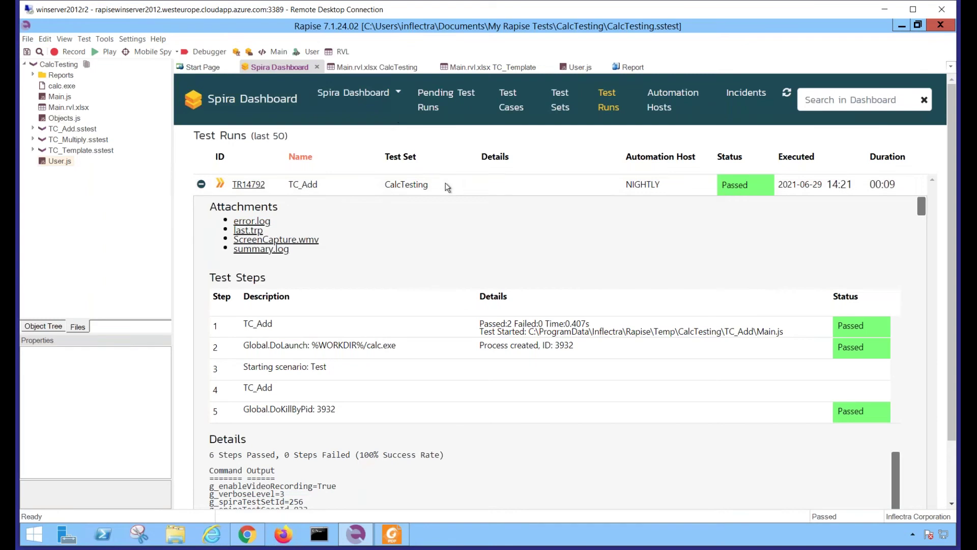
left_click(512, 110)
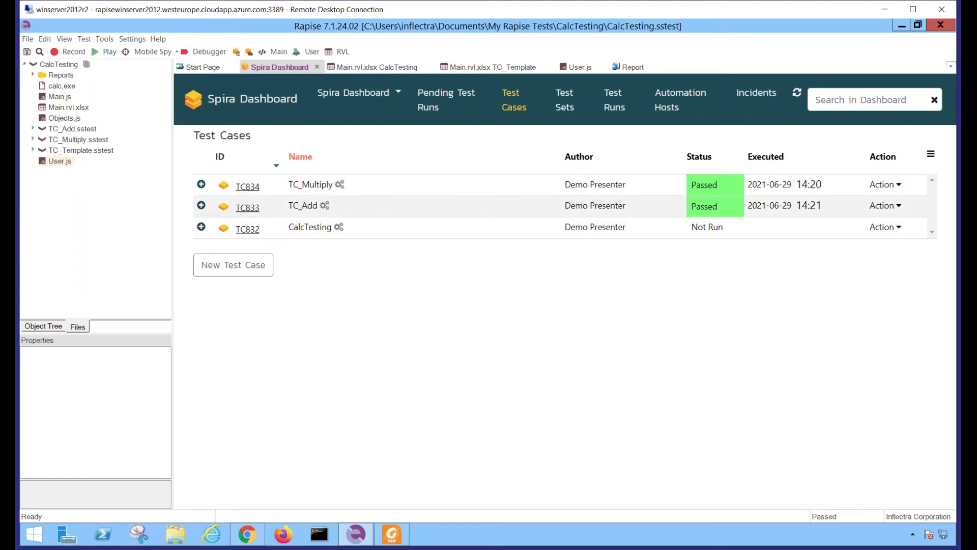
left_click(253, 189)
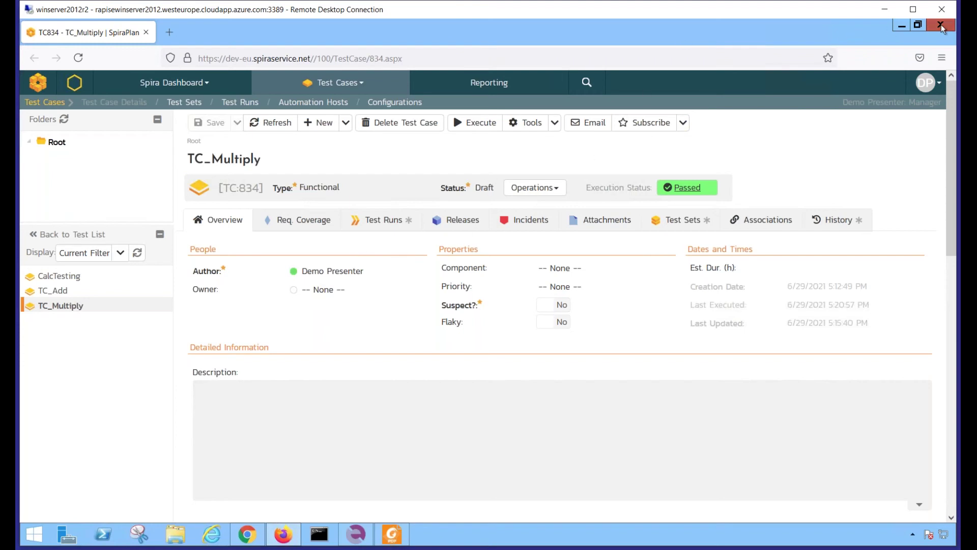
left_click(941, 25)
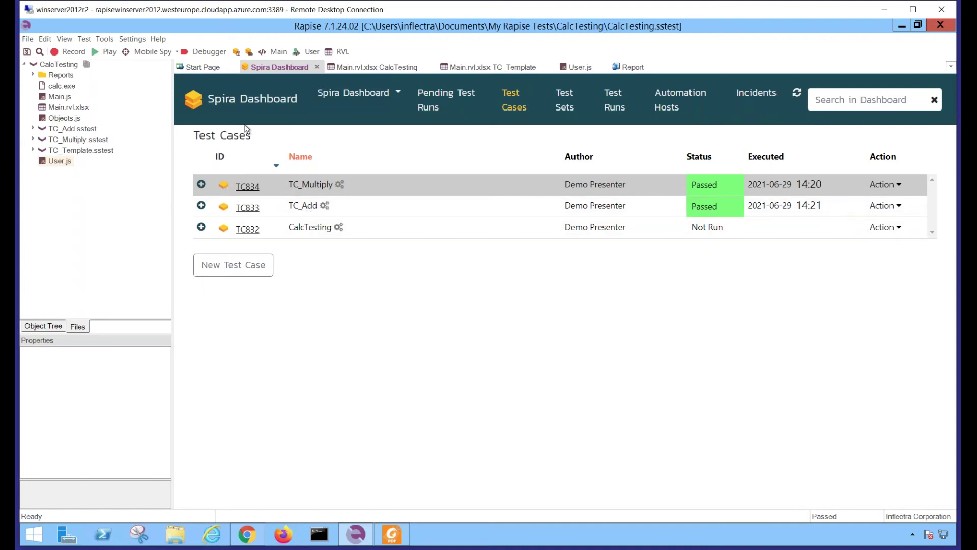
Open the TC_Add test script from the dashboard and bring up its Main.rvl.xlsx sheet
left_click(240, 103)
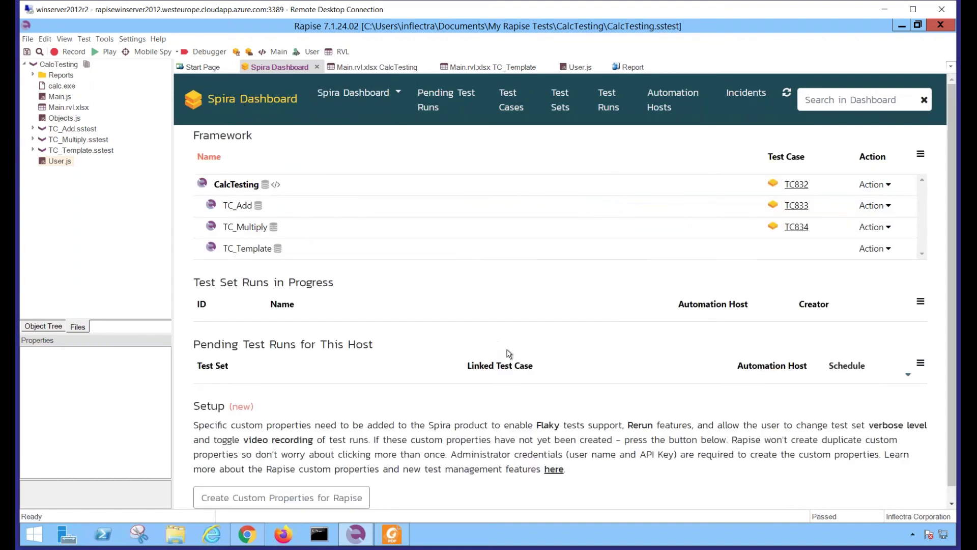
left_click(872, 206)
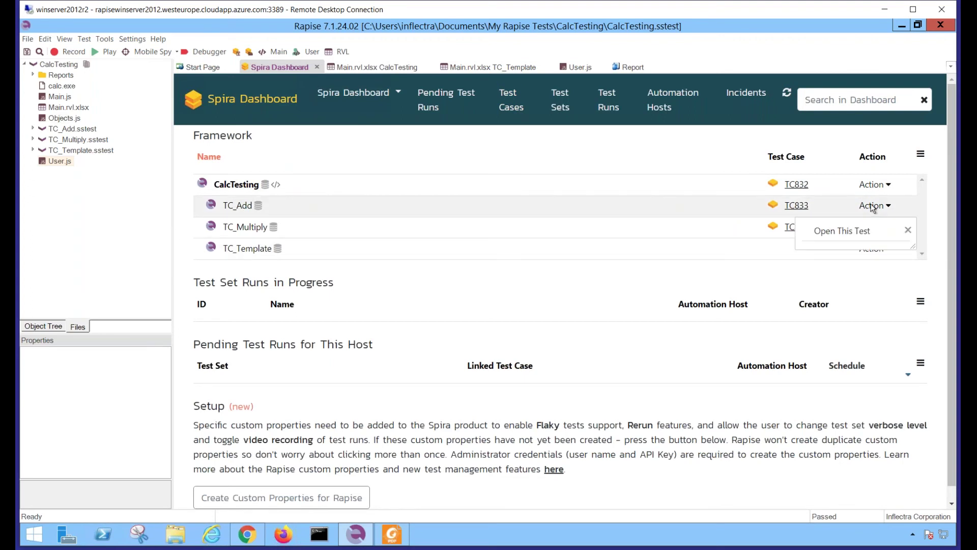
left_click(834, 231)
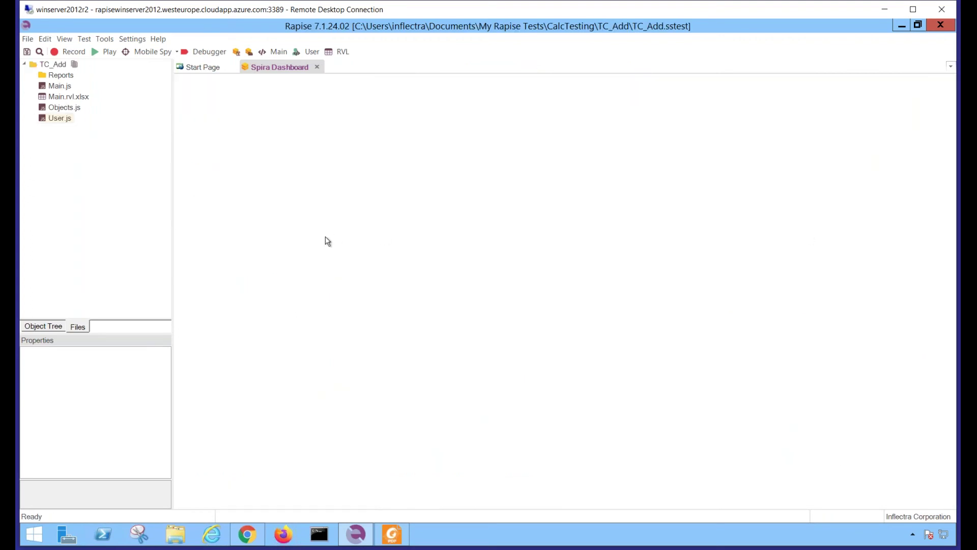
left_click(341, 52)
Add a row 6 Tester Assert step with message 2+3=5 and condition false, then save it
left_click(310, 163)
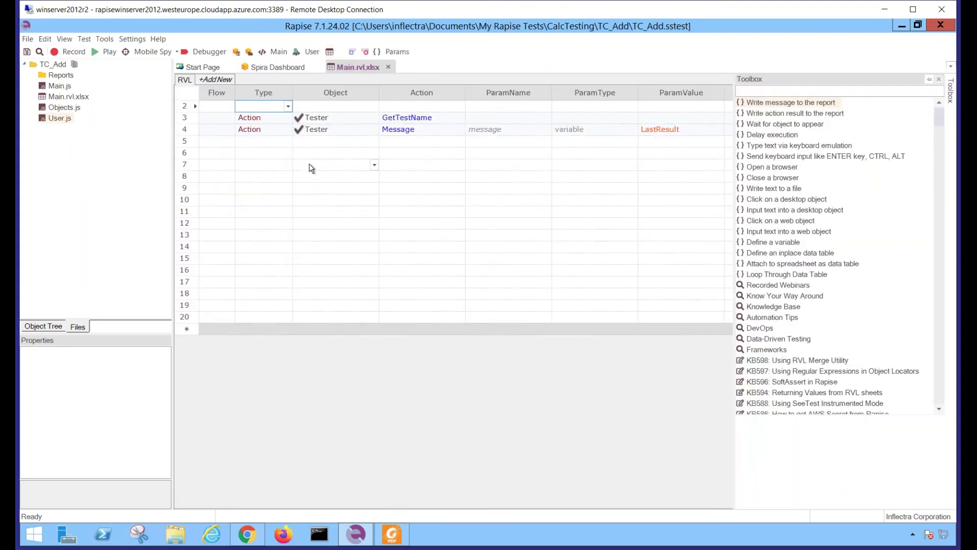
type("Tester")
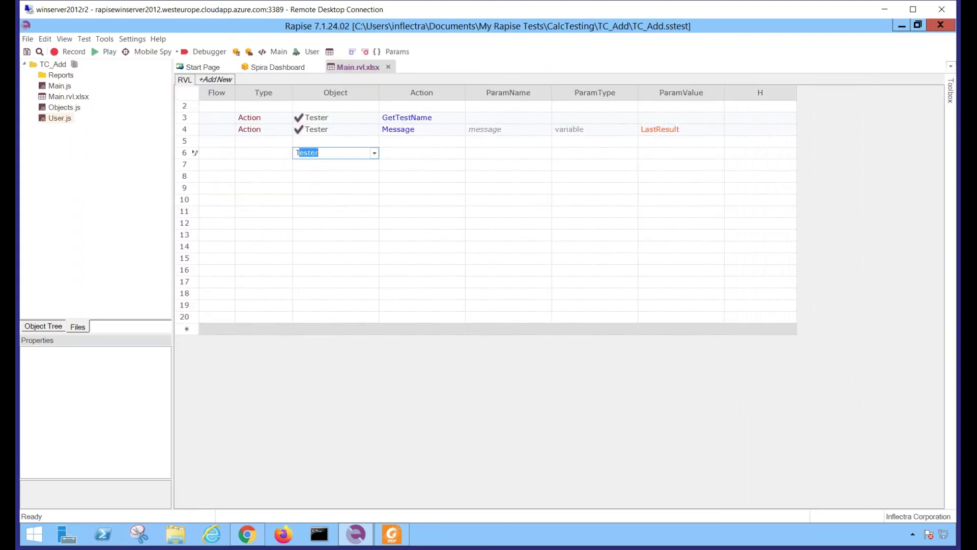
key("Tab")
type("Assert")
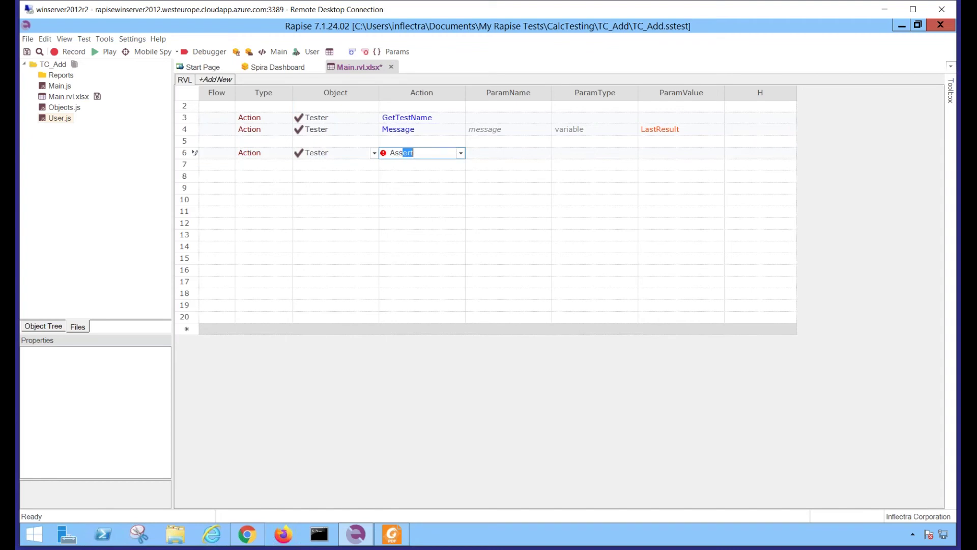
key("Tab")
type("2")
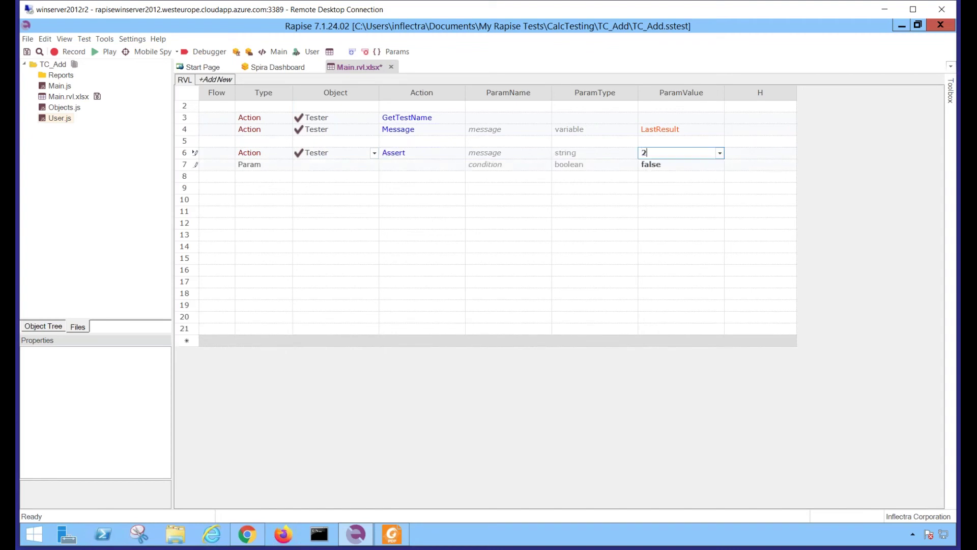
type("+3=5")
left_click(657, 164)
key("ctrl+s")
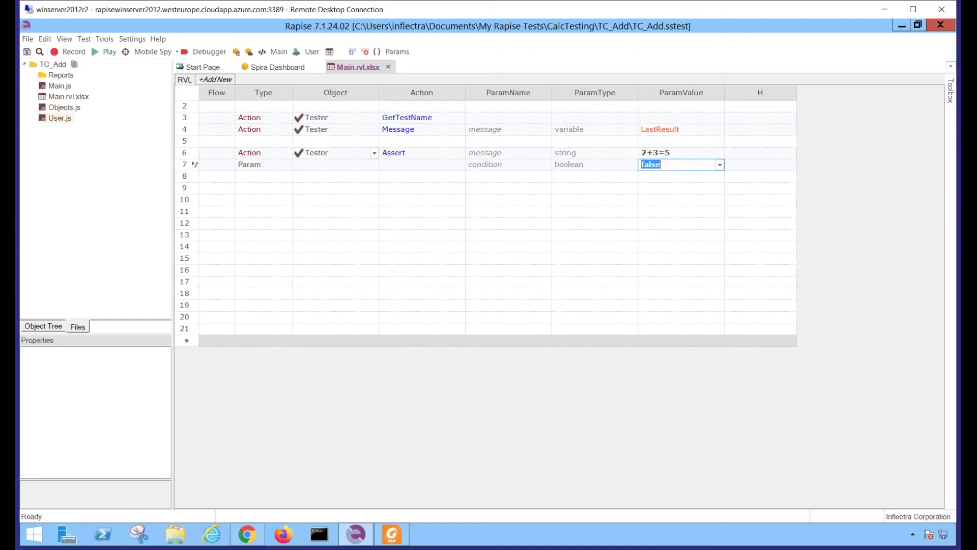
left_click(301, 189)
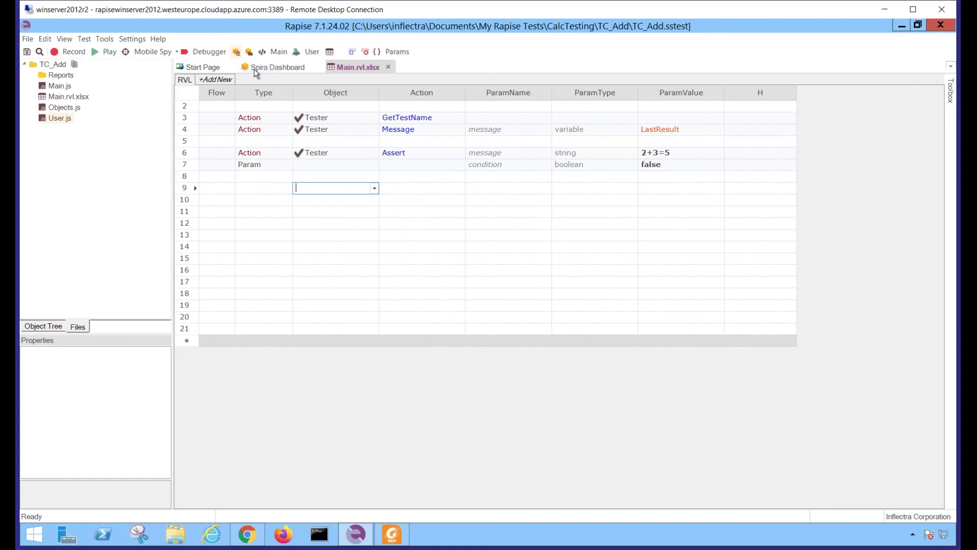
left_click(236, 53)
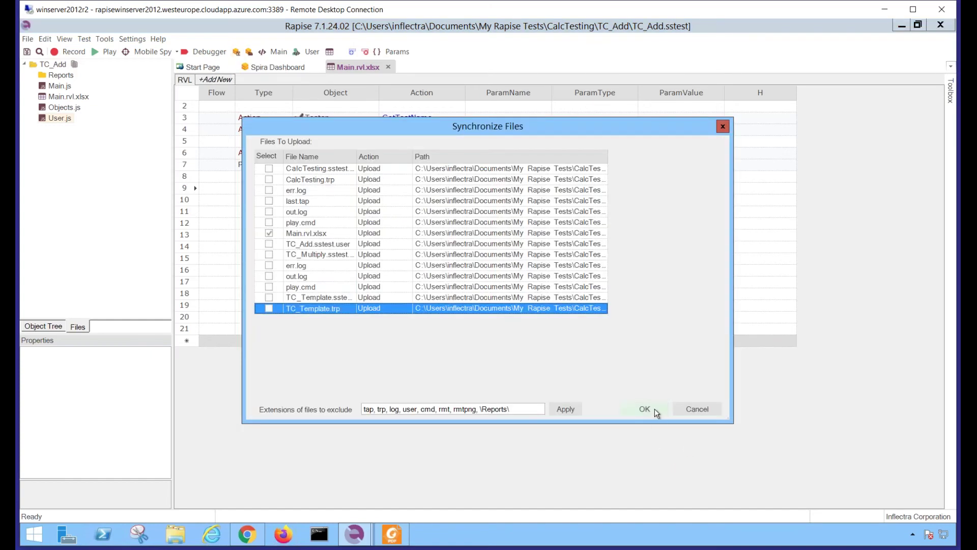
Upload the changed Main.rvl.xlsx to Spira, acknowledge the success message, and return to the Spira Dashboard
left_click(655, 409)
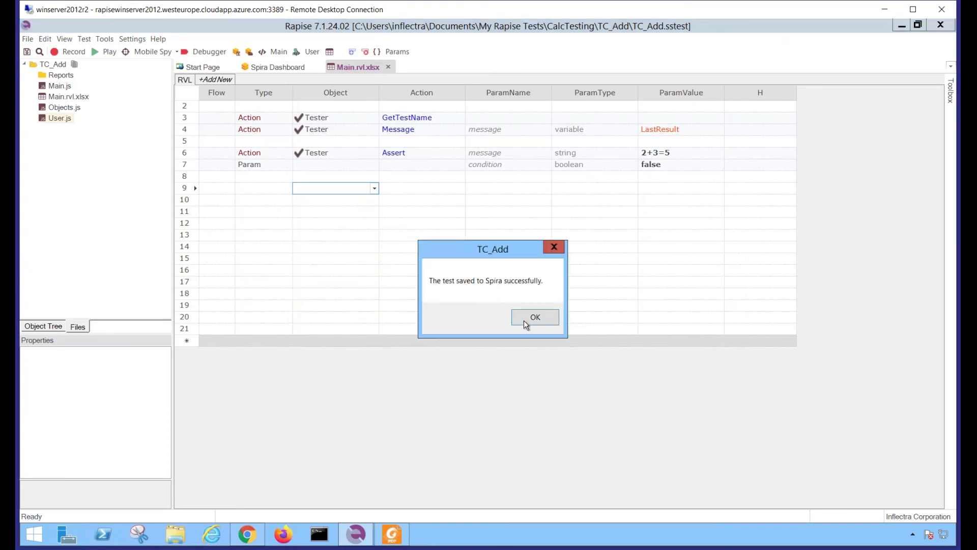
left_click(534, 319)
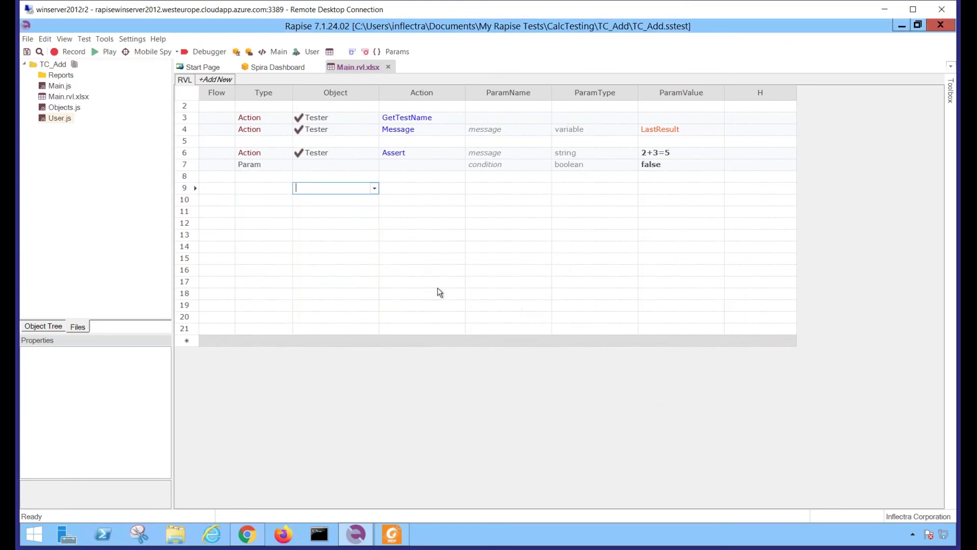
left_click(273, 68)
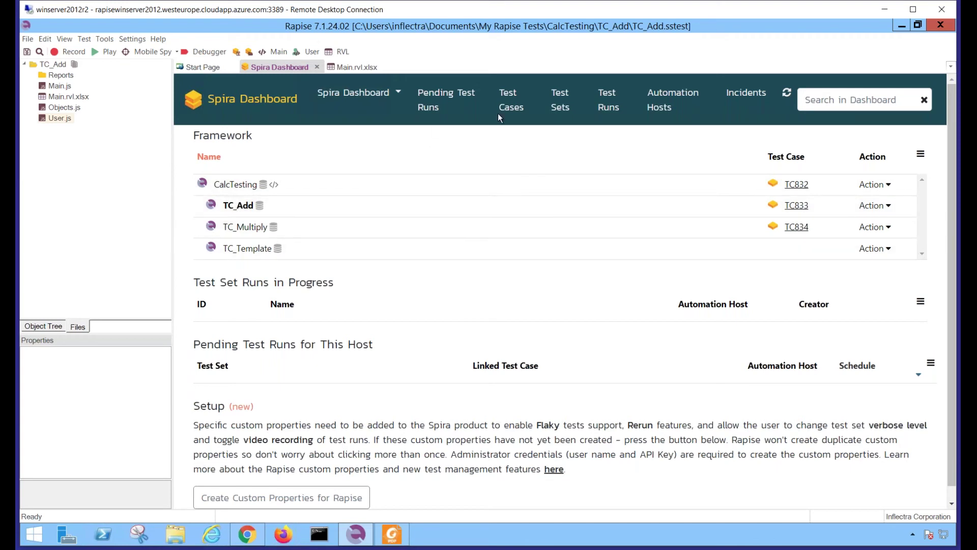
Tick the Flaky property of test case TC833 TC_Add in the Test Cases list
left_click(514, 106)
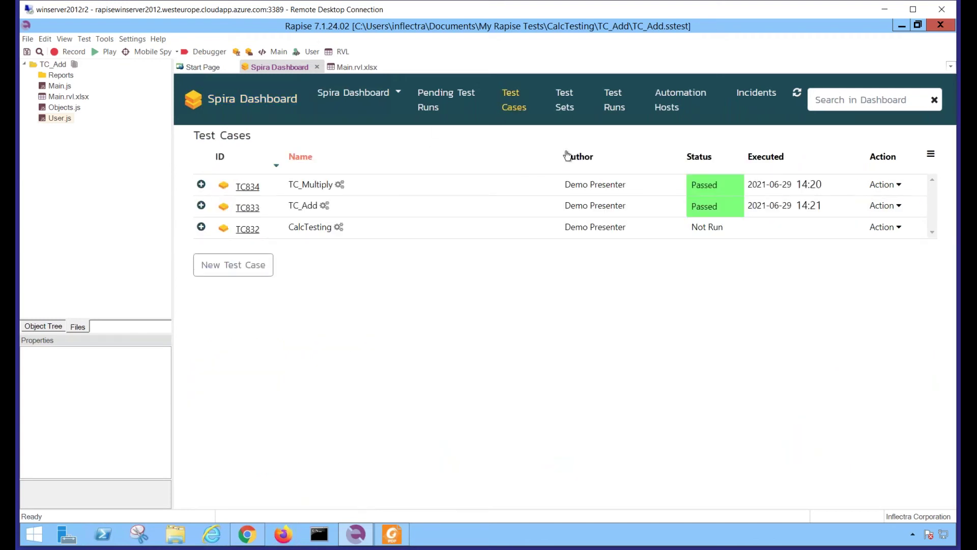
left_click(201, 207)
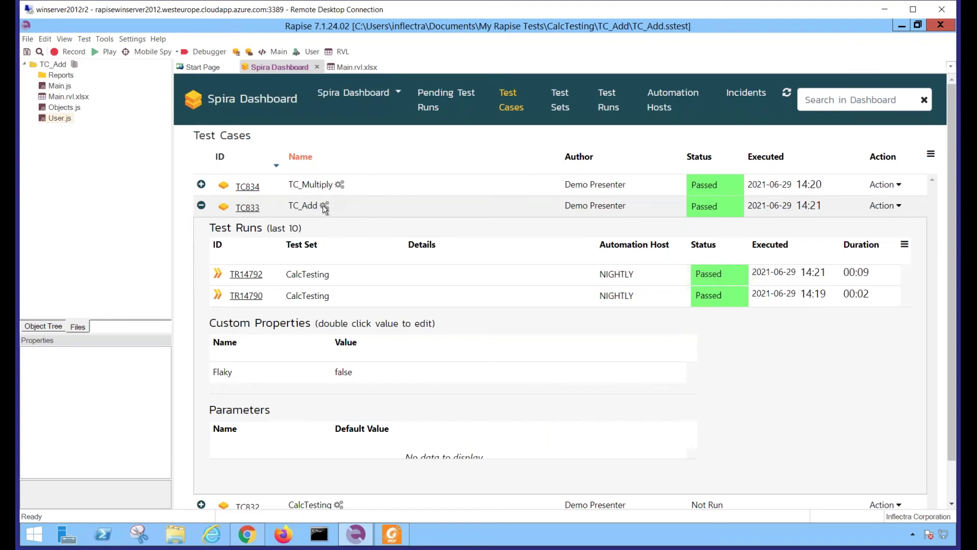
scroll(372, 357, "down", 1)
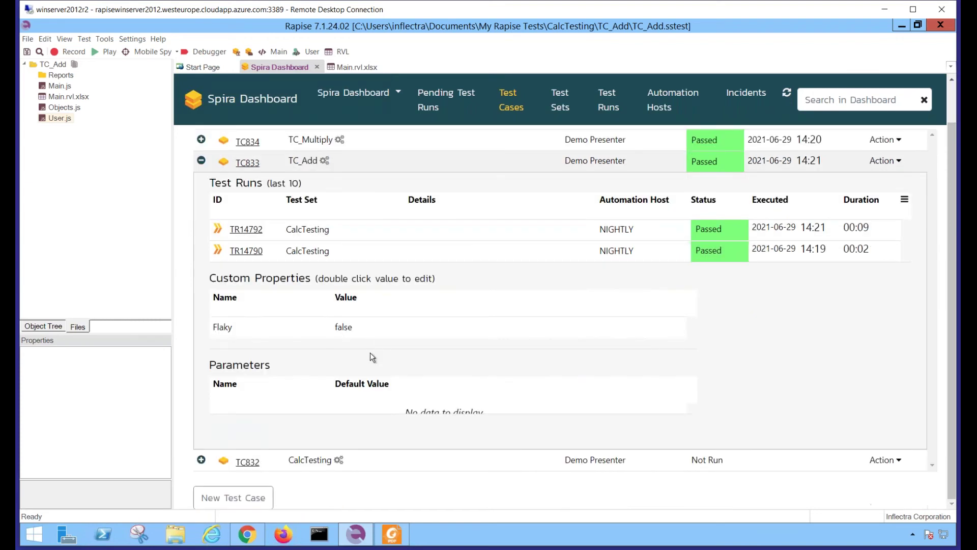
double_click(341, 330)
left_click(338, 328)
left_click(291, 330)
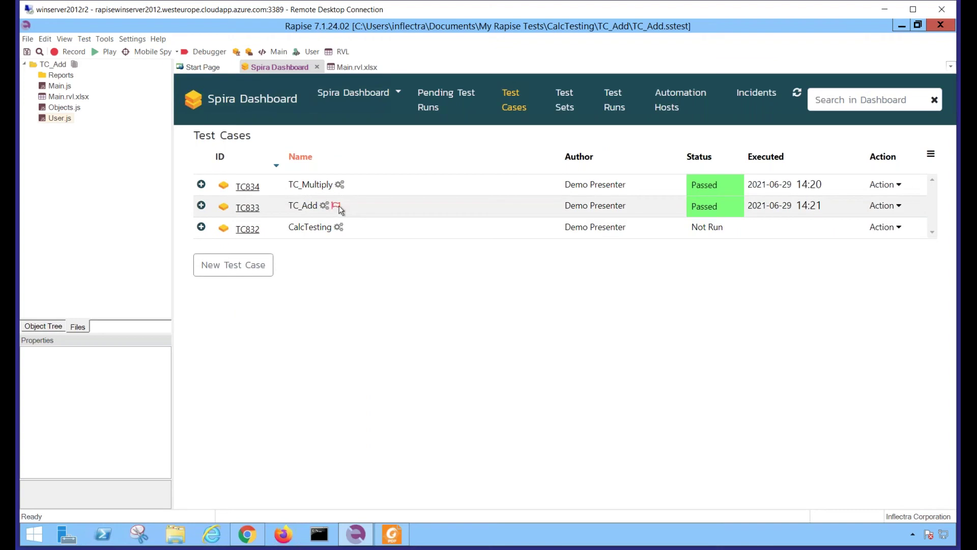
mouse_move(335, 210)
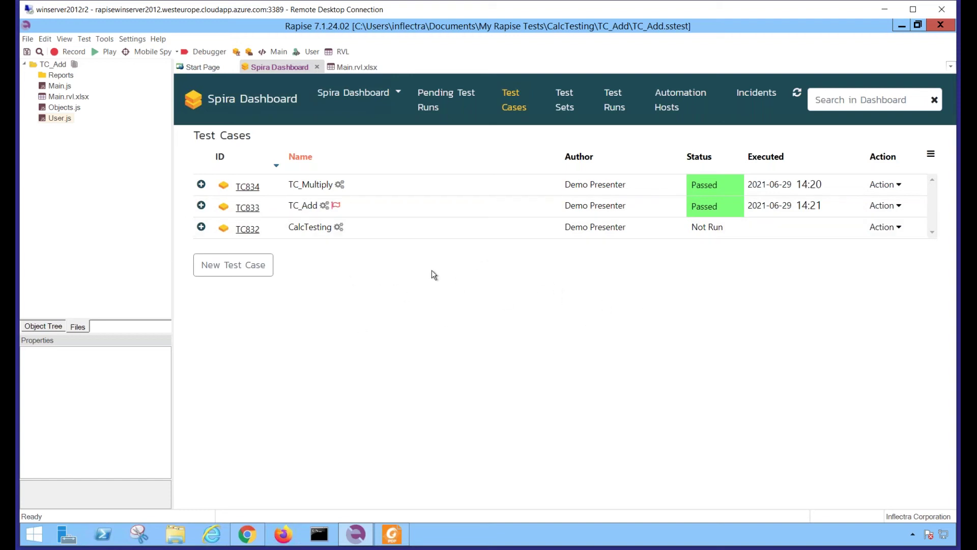
Change test set TX256's Max rerun attempts custom property to 2
left_click(564, 111)
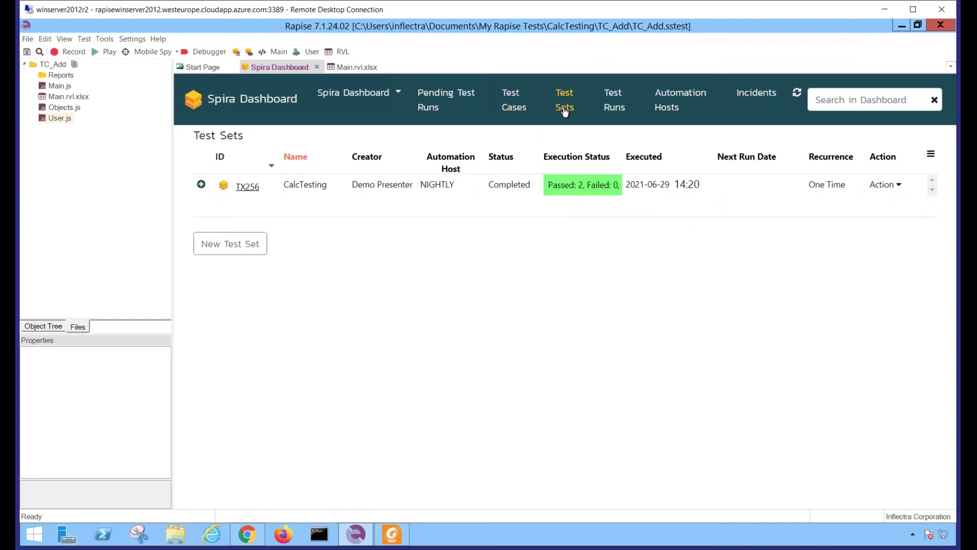
left_click(202, 185)
scroll(426, 259, "down", 3)
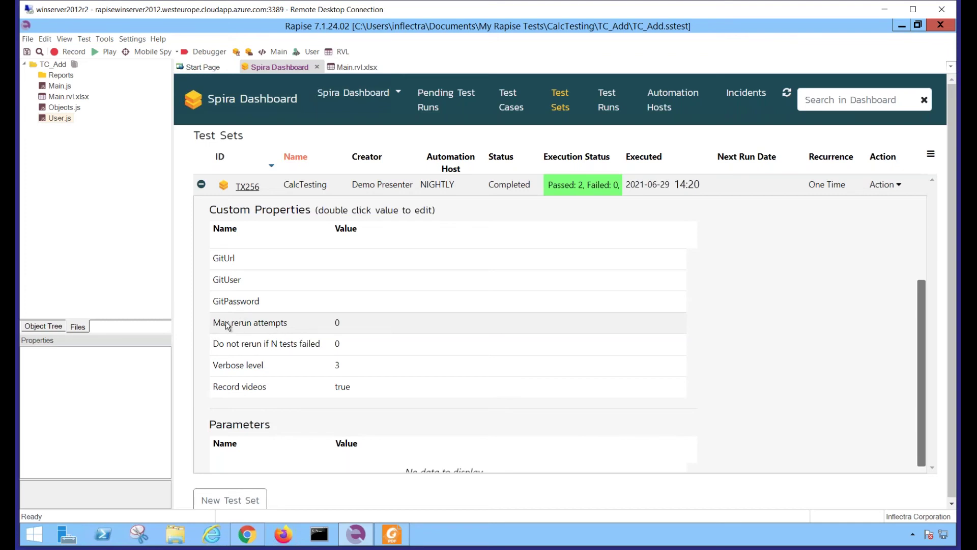
double_click(338, 322)
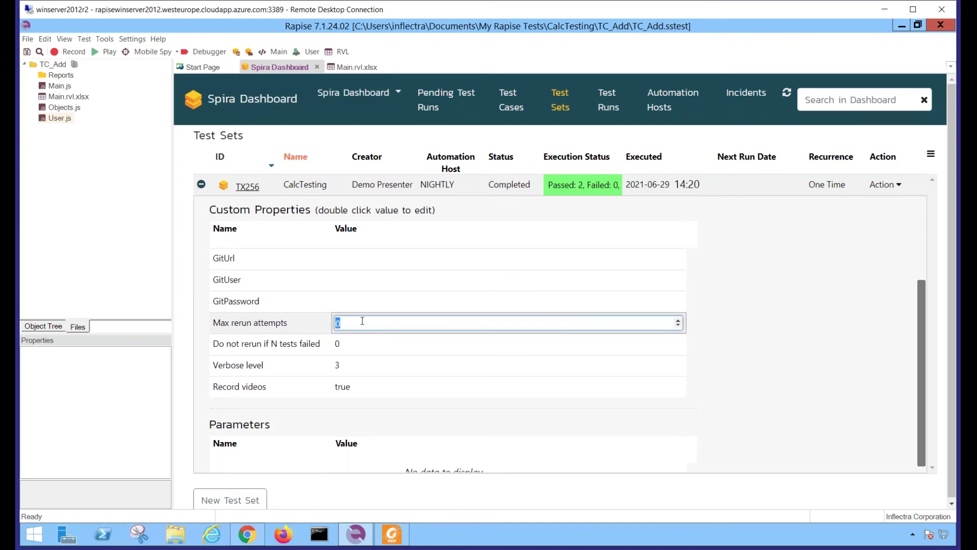
type("2")
key("Return")
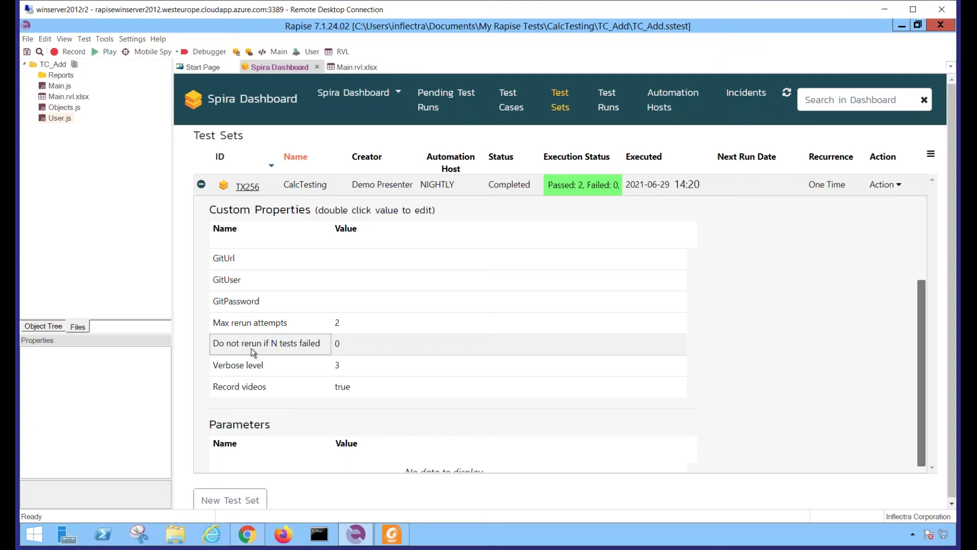
Enter 2 as TX256's Do not rerun if N tests failed value
double_click(353, 349)
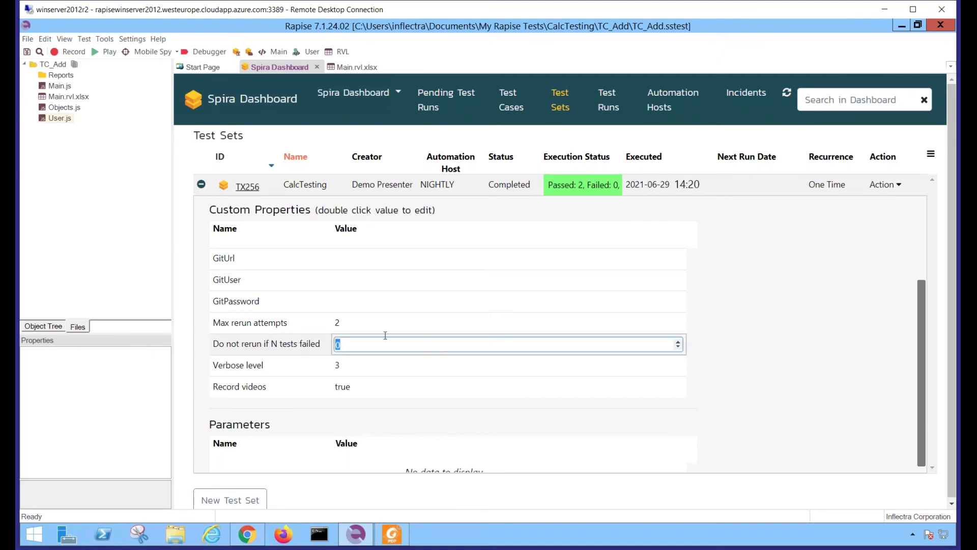
type("2")
key("Return")
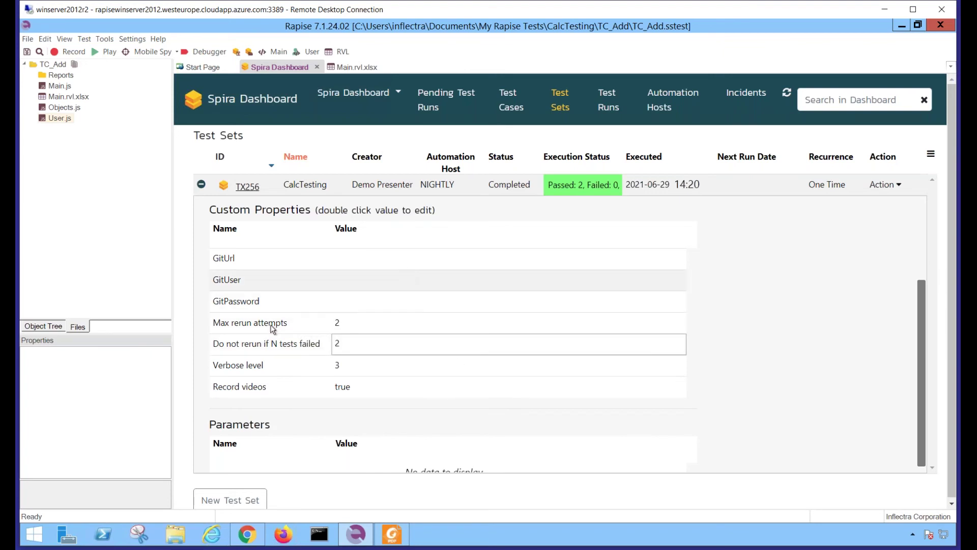
left_click(248, 535)
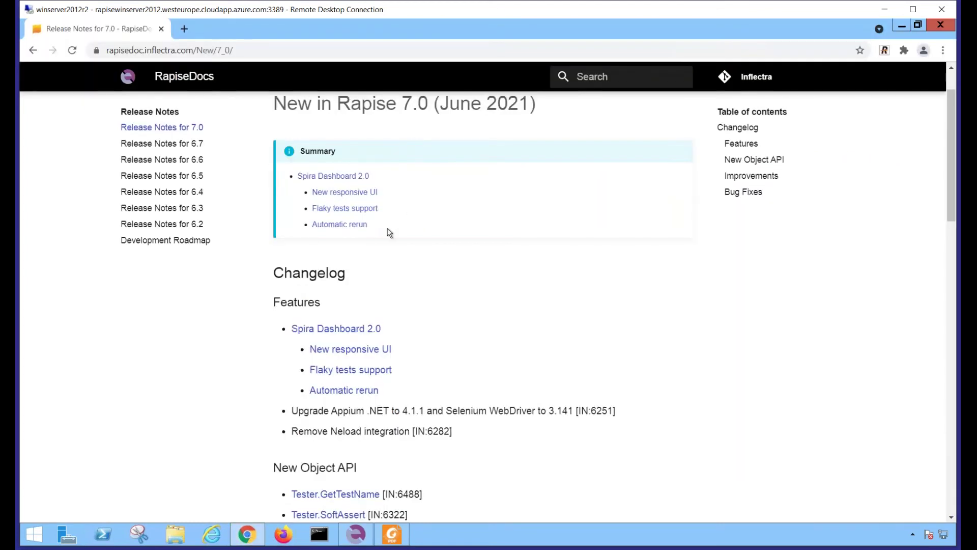
left_click(334, 178)
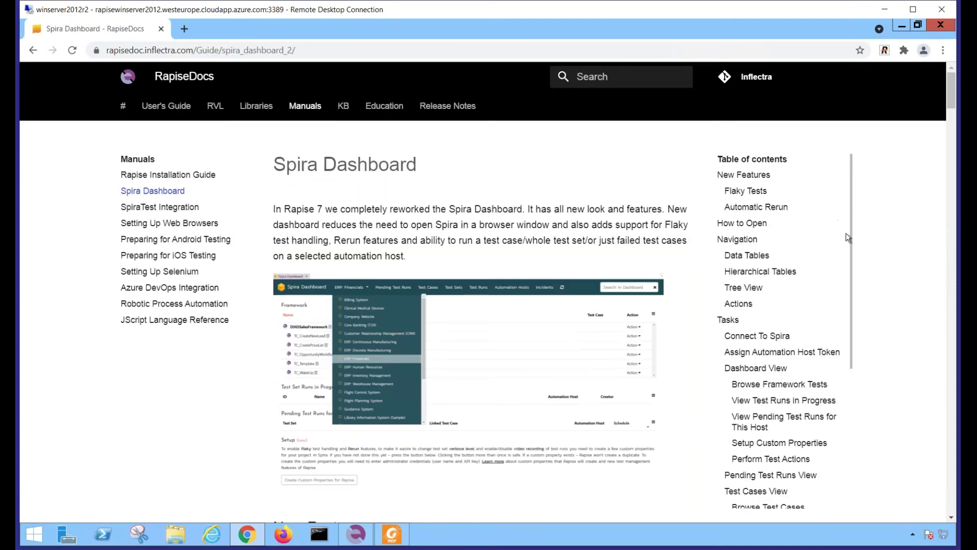
scroll(847, 239, "down", 4)
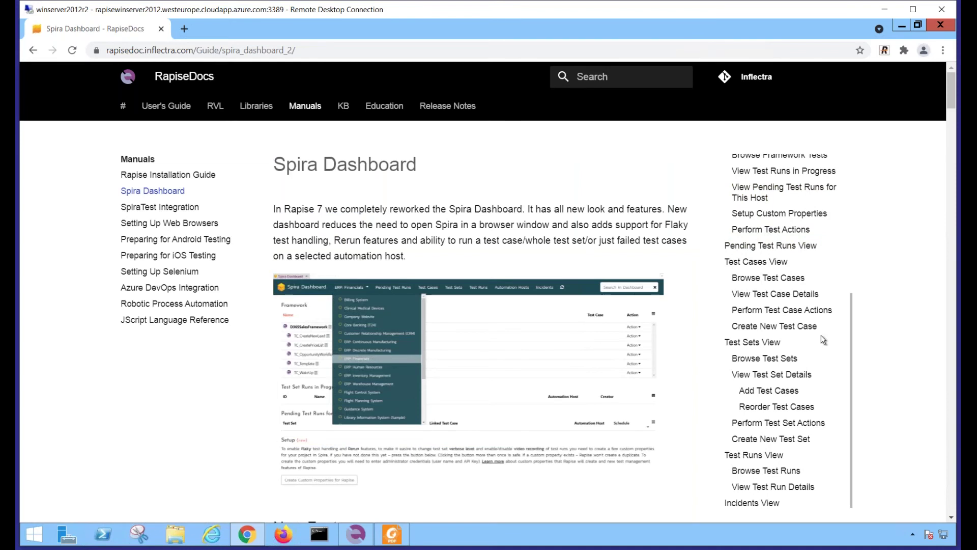
scroll(703, 323, "down", 1)
scroll(704, 323, "down", 6)
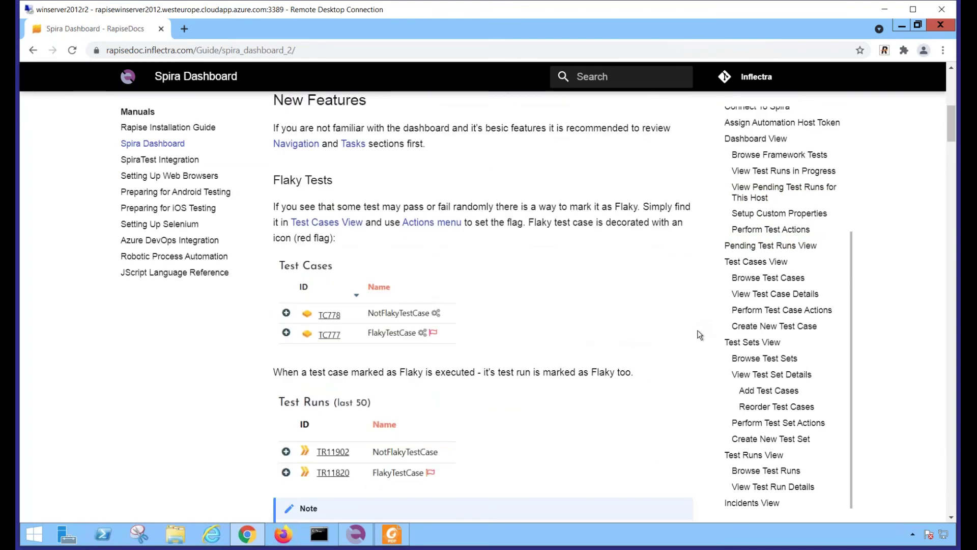
left_click(356, 533)
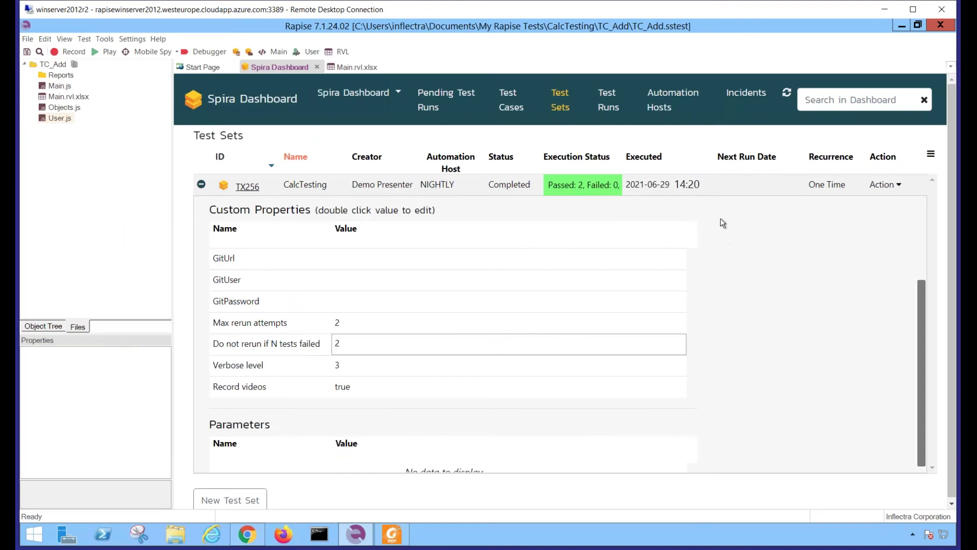
Execute test set TX256 and list the resulting test runs, showing three failed TC_Add runs
left_click(884, 185)
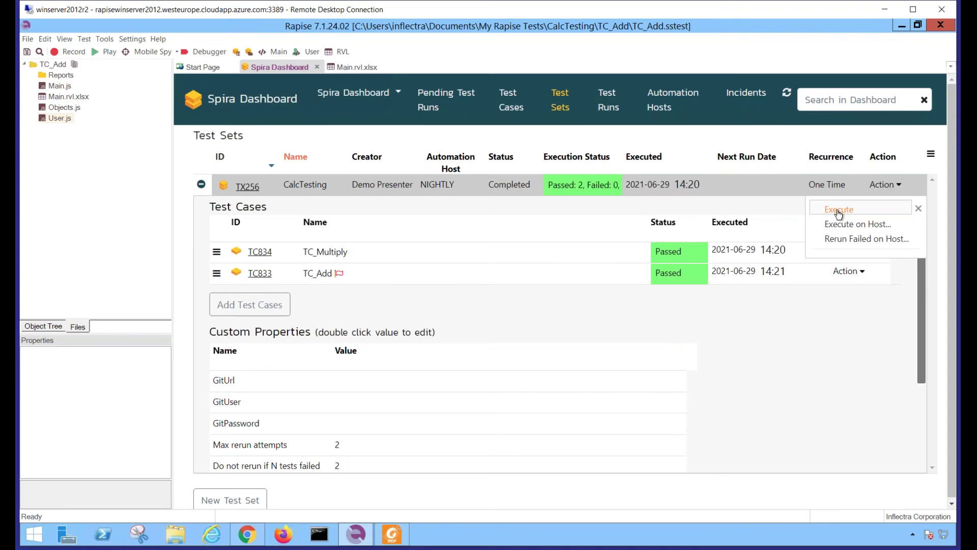
left_click(839, 211)
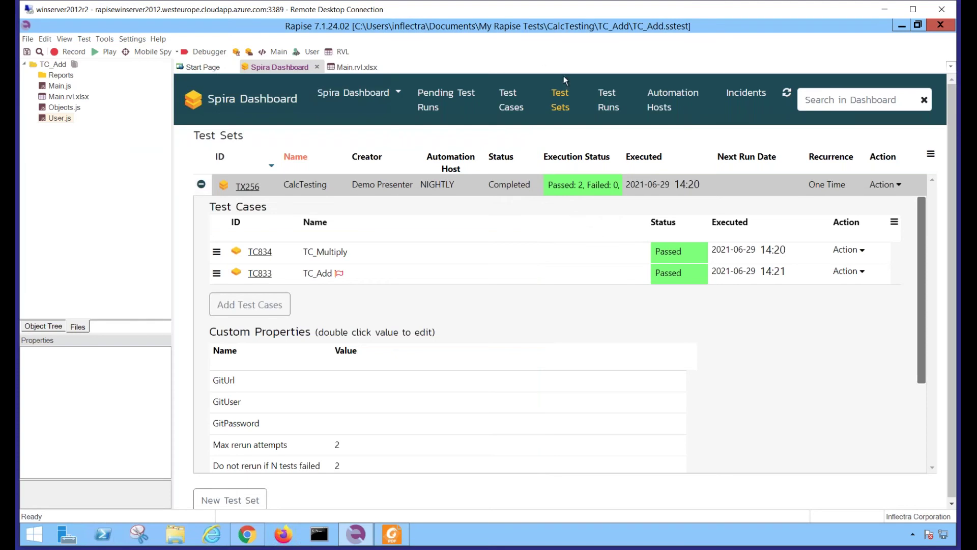
left_click(606, 109)
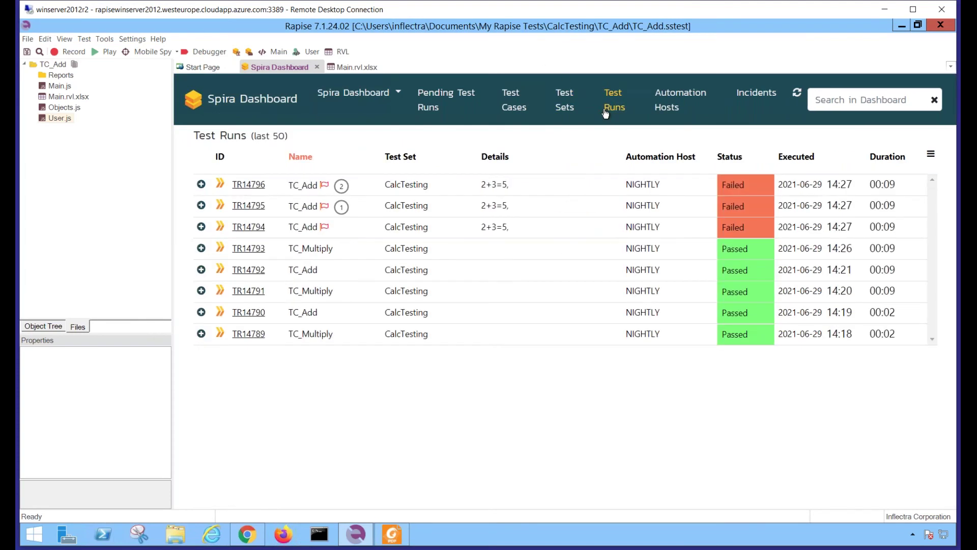
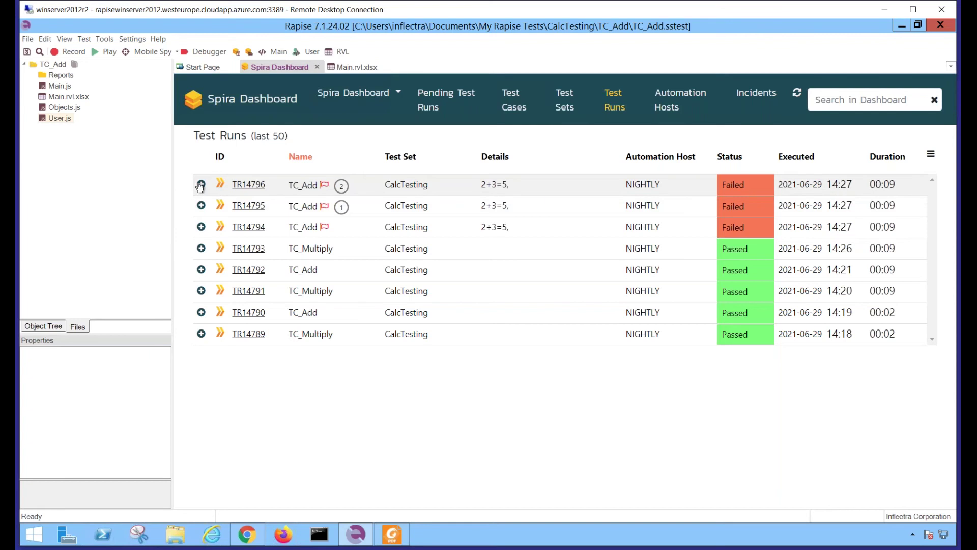
Expand failed TC_Add run TR14796 and scroll to its Exit Code 1, Status FAIL output
left_click(201, 185)
scroll(672, 346, "down", 3)
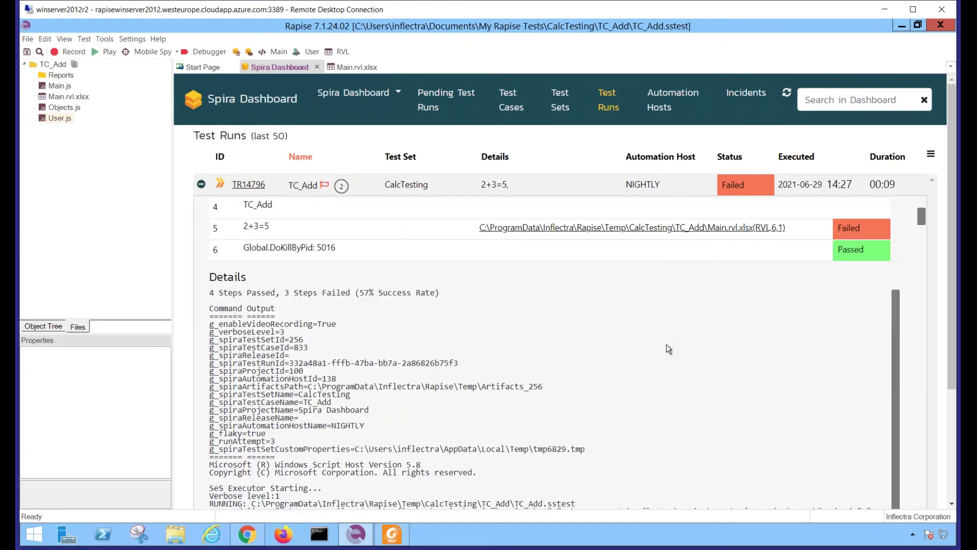
scroll(663, 344, "down", 2)
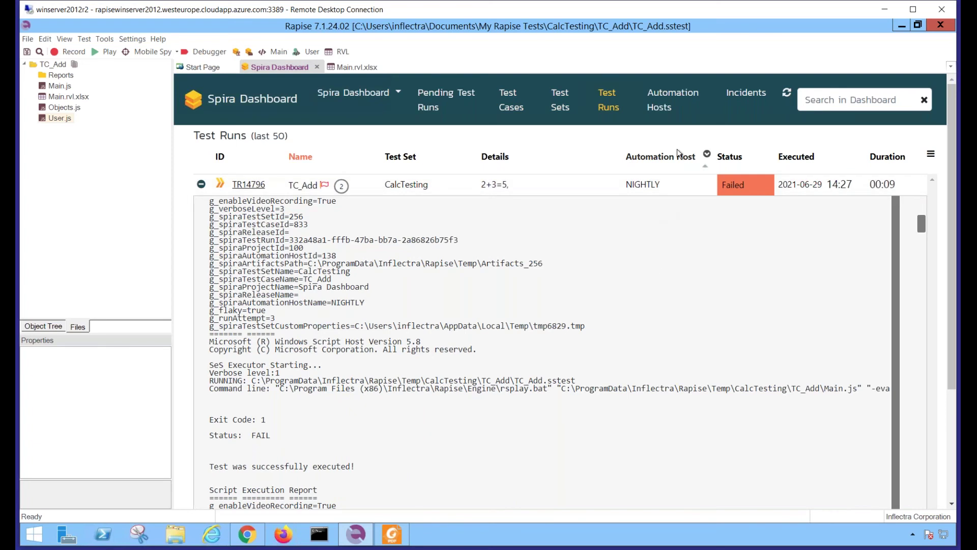
Create incident 'TC_Add is not working' with description '1, 2, 3', then open IN466 in the browser
left_click(737, 98)
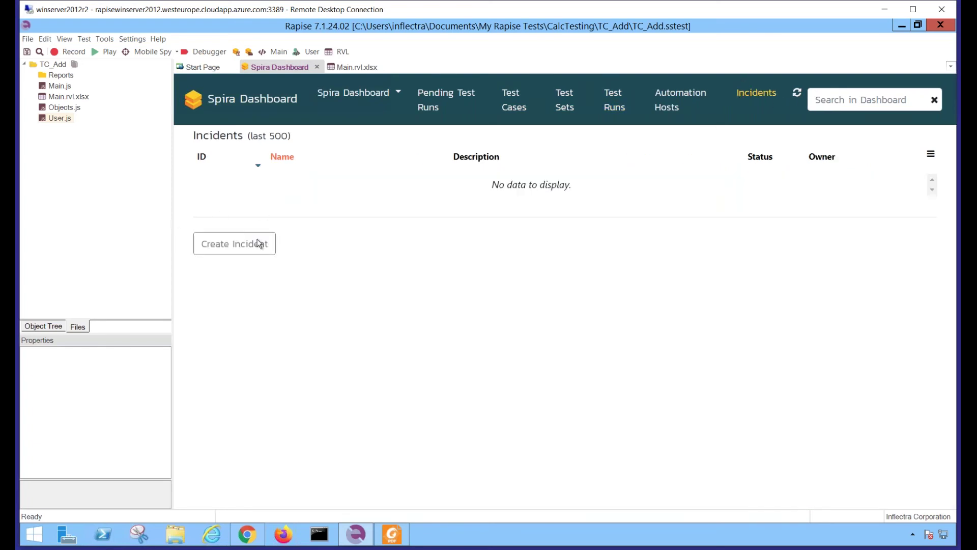
left_click(236, 246)
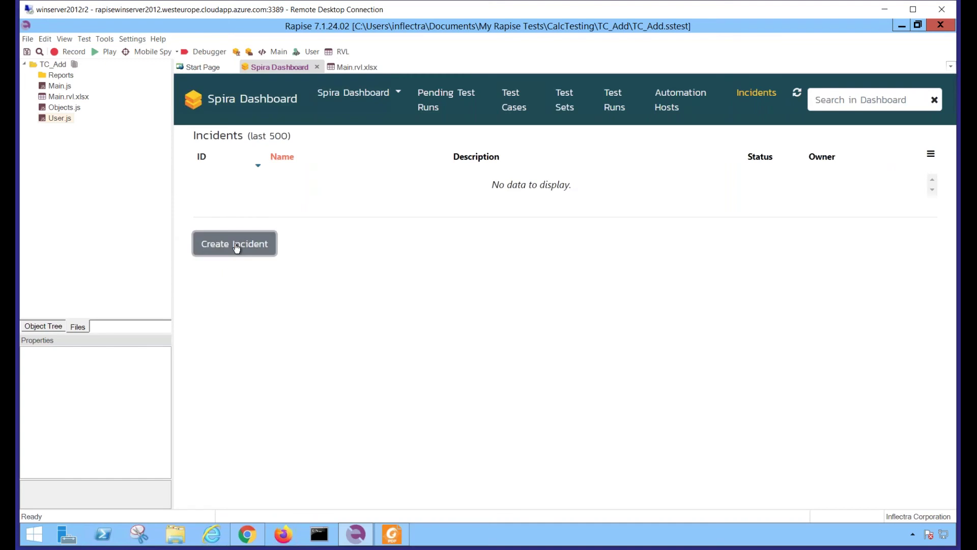
left_click(405, 156)
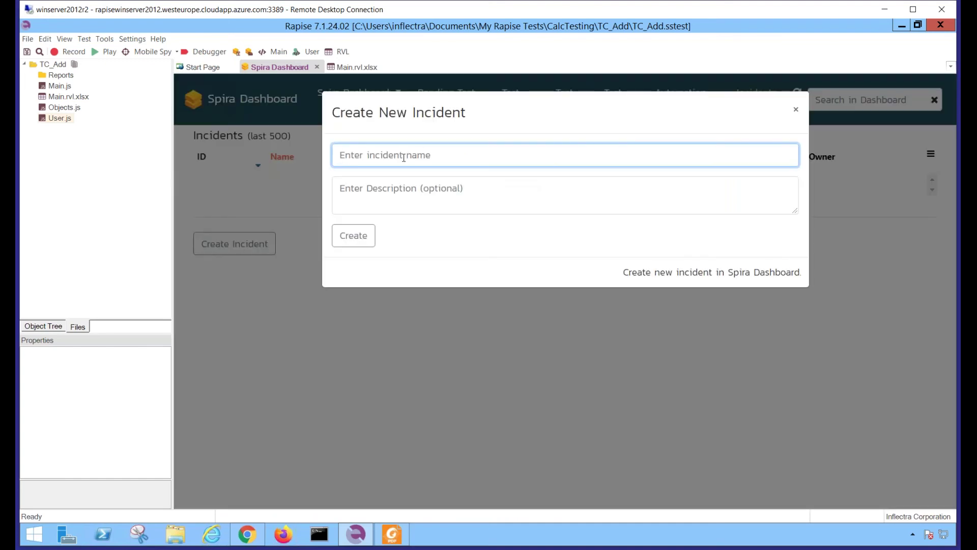
type("TC_Add is not working")
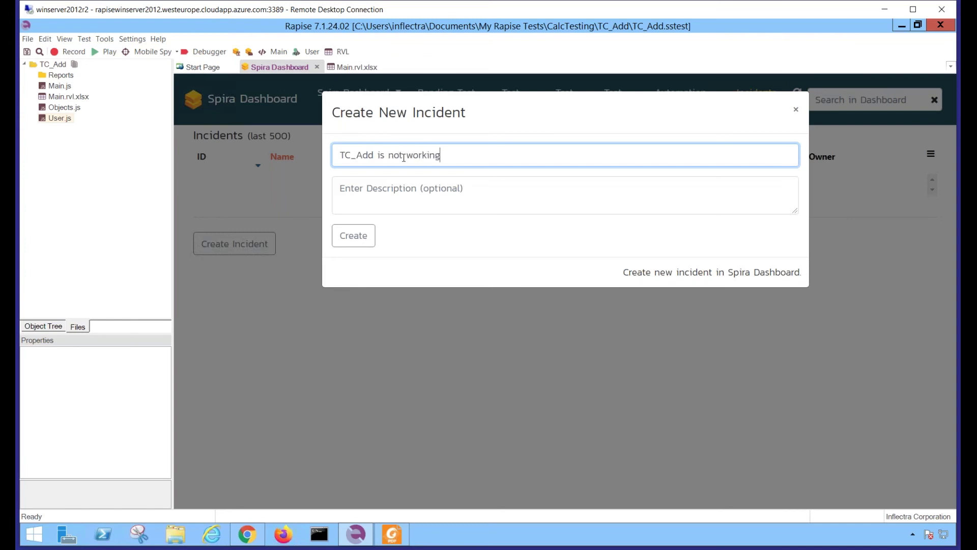
left_click(407, 191)
type("1, 2, 3")
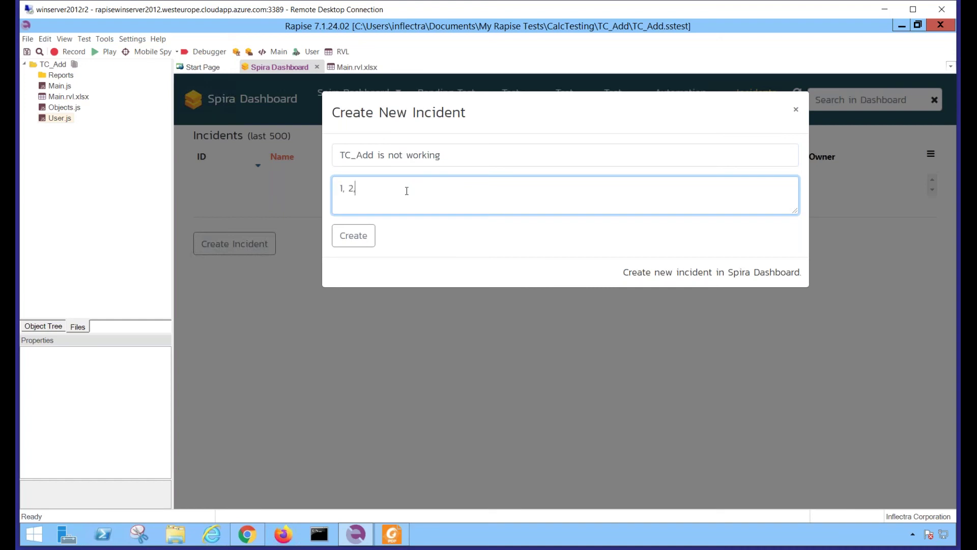
left_click(363, 235)
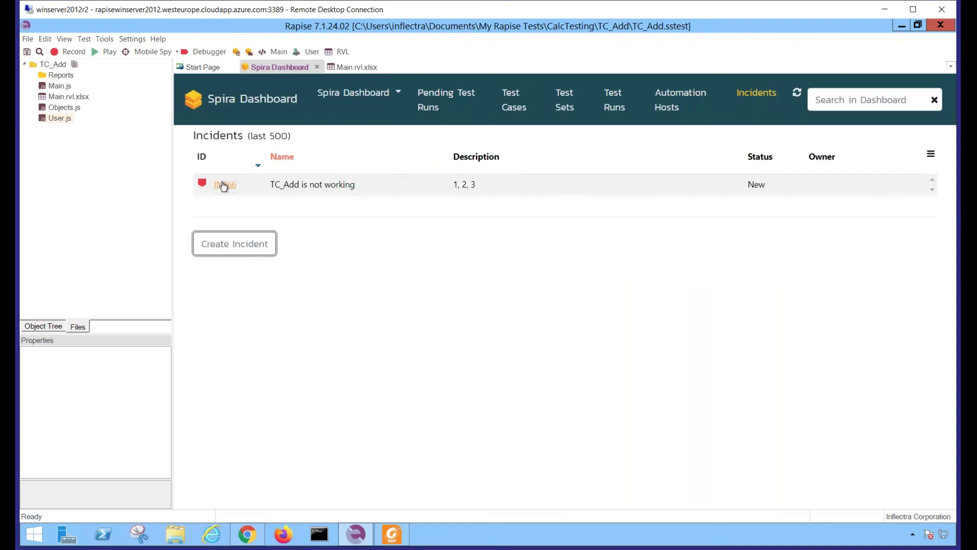
left_click(219, 184)
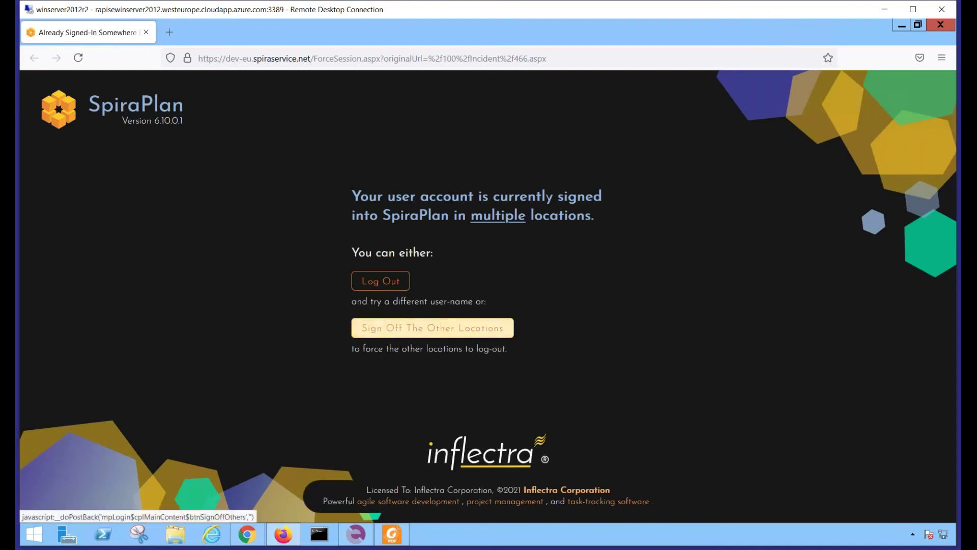
Sign off other SpiraPlan locations, review IN466's '1, 2, 3' description, and close Firefox
left_click(432, 328)
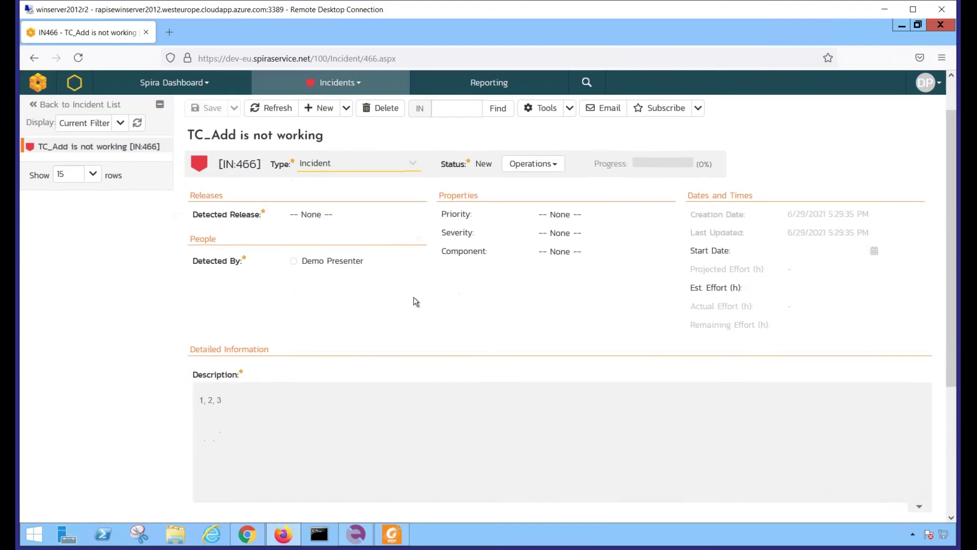
scroll(361, 323, "down", 3)
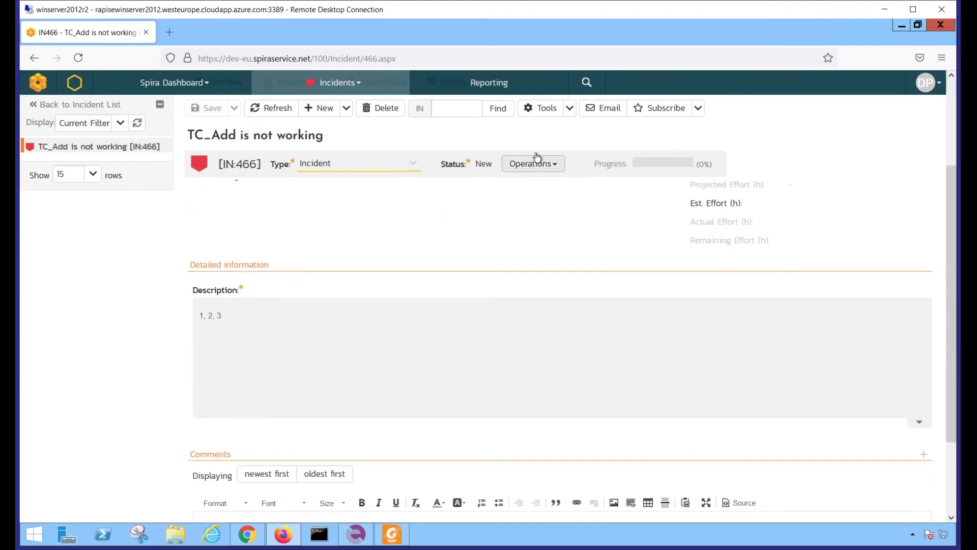
left_click(940, 25)
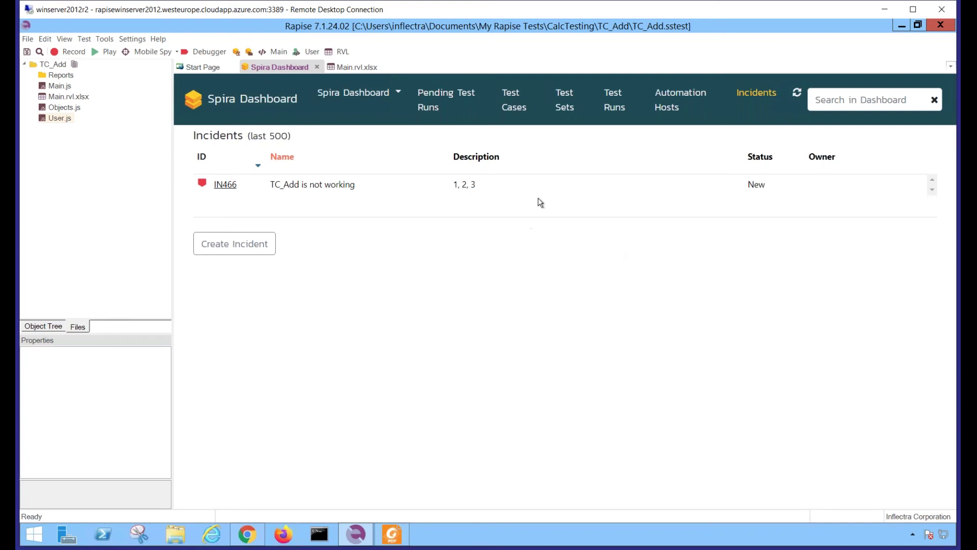
Execute the CalcTesting test set on automation host AI10, creating not-started test set TX257
left_click(564, 113)
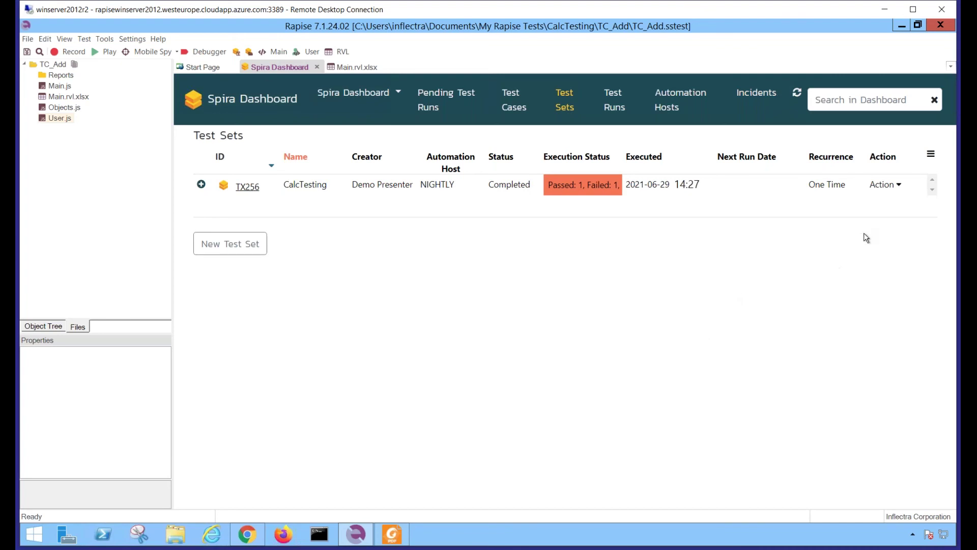
left_click(885, 186)
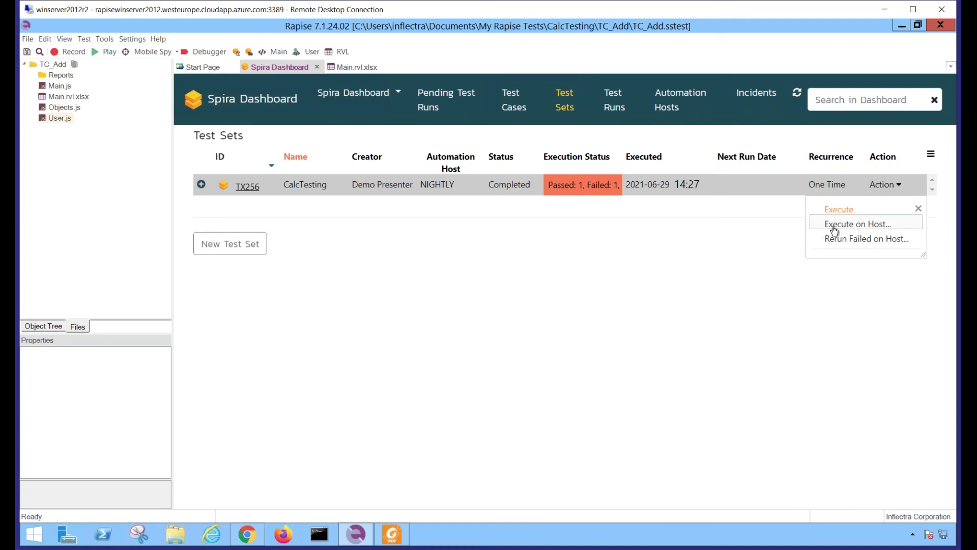
left_click(835, 224)
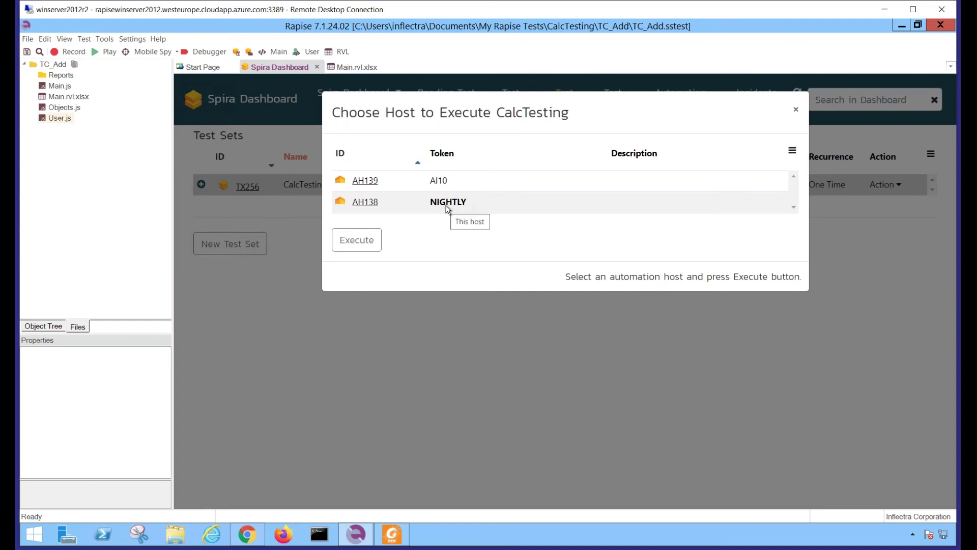
left_click(458, 181)
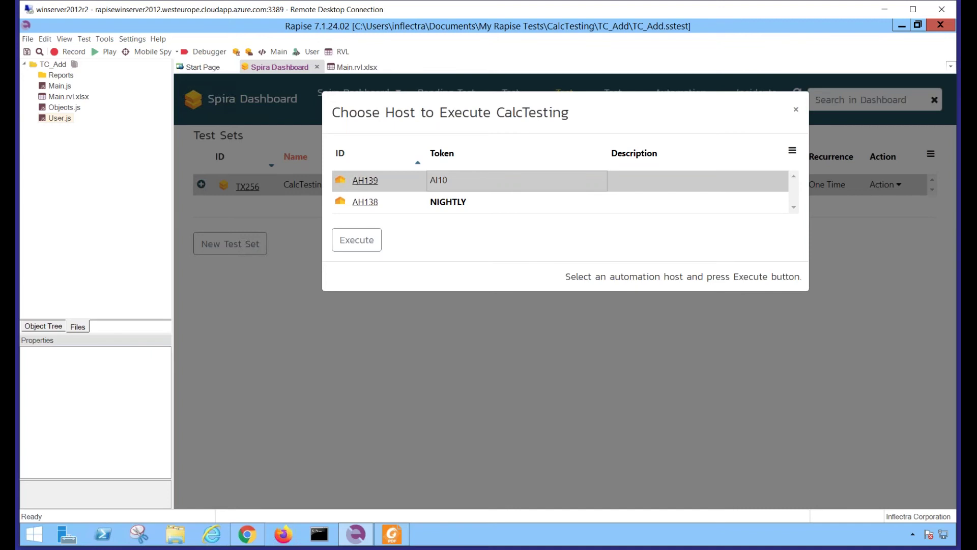
left_click(356, 241)
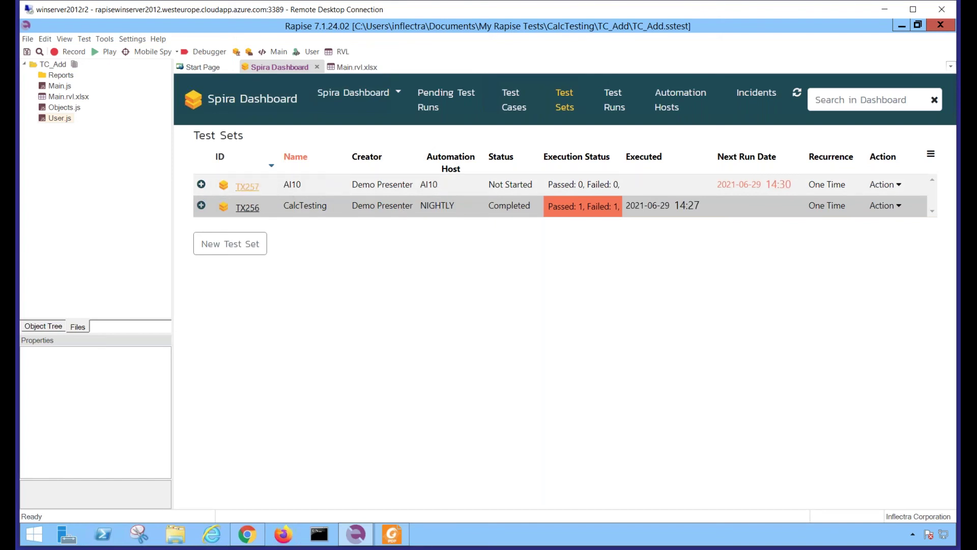
Inspect TX257's test cases and custom properties, collapse it, and show the empty Pending Test Runs list
left_click(202, 186)
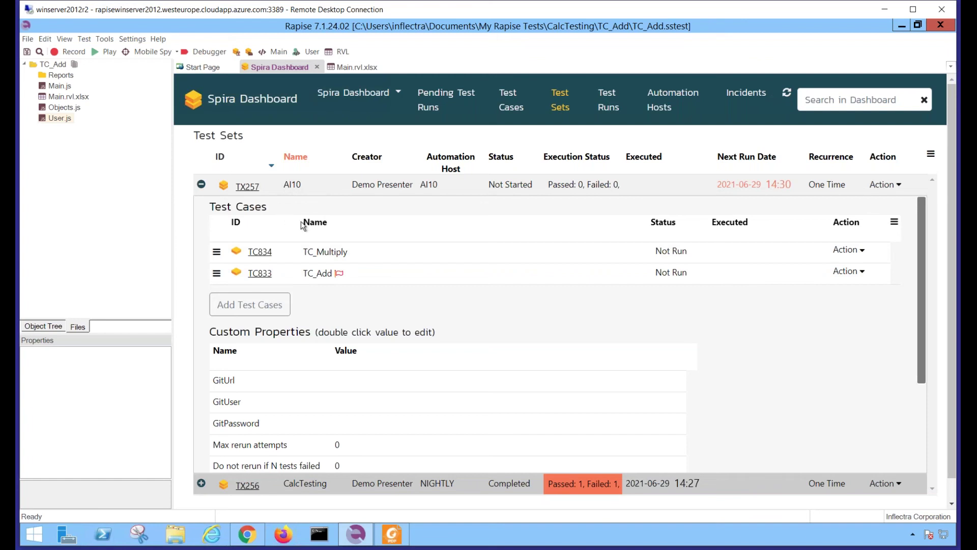
scroll(536, 316, "down", 1)
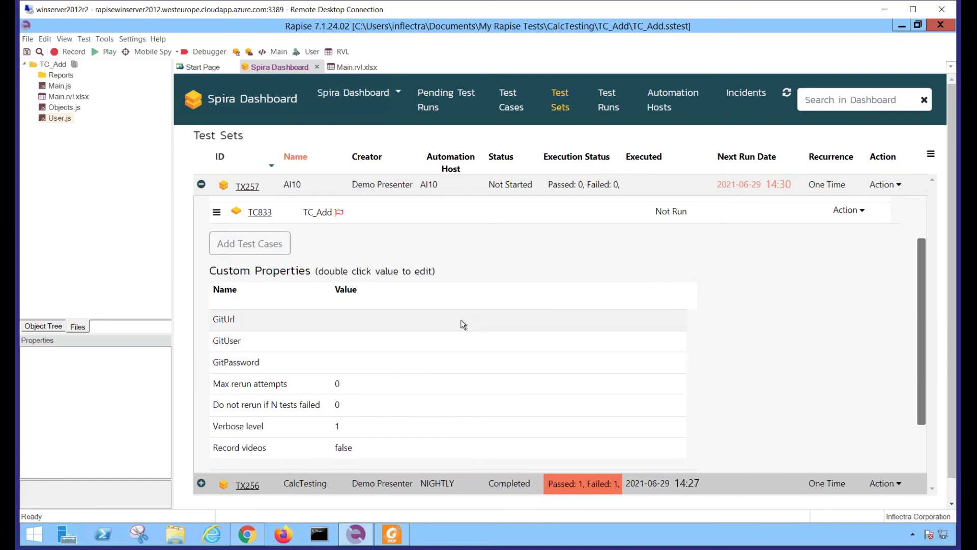
scroll(461, 320, "down", 1)
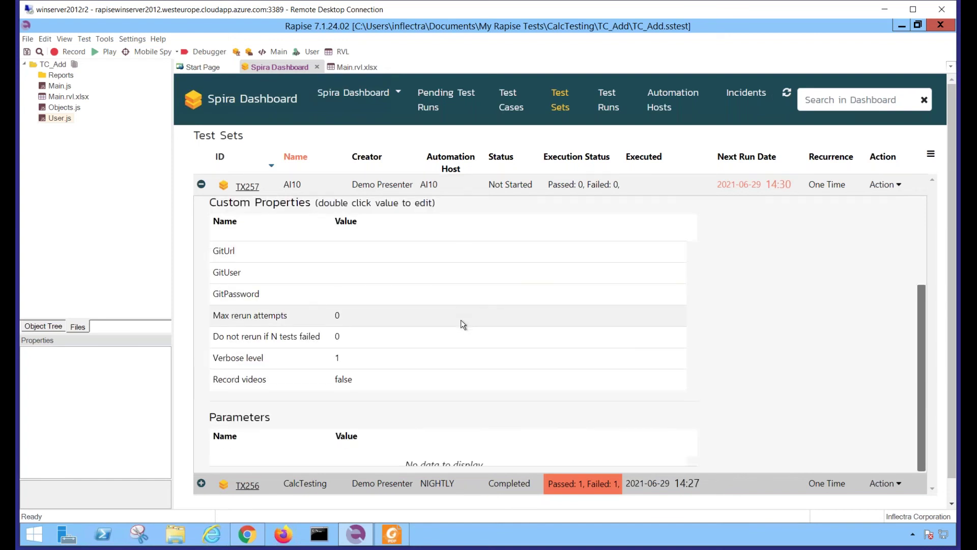
scroll(461, 320, "up", 2)
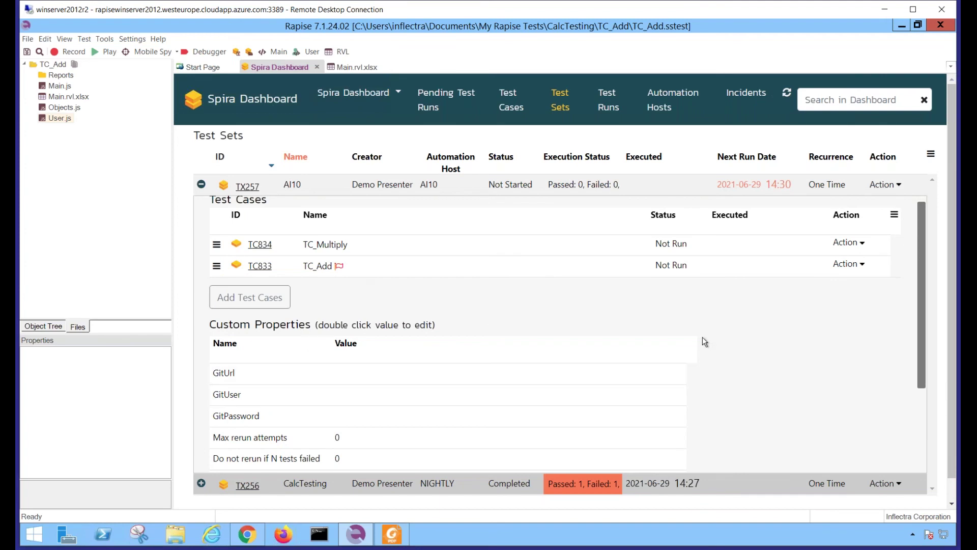
left_click(285, 215)
scroll(309, 286, "down", 2)
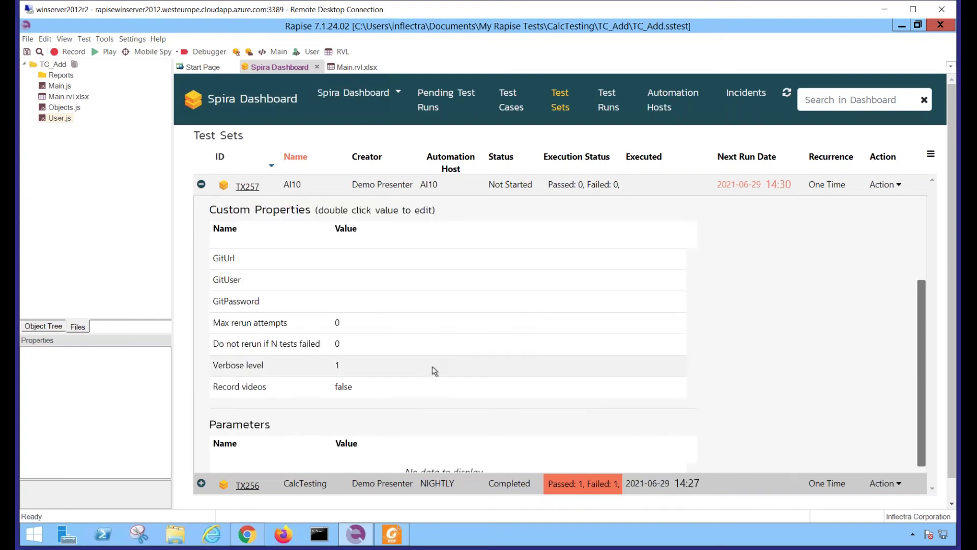
scroll(250, 256, "up", 2)
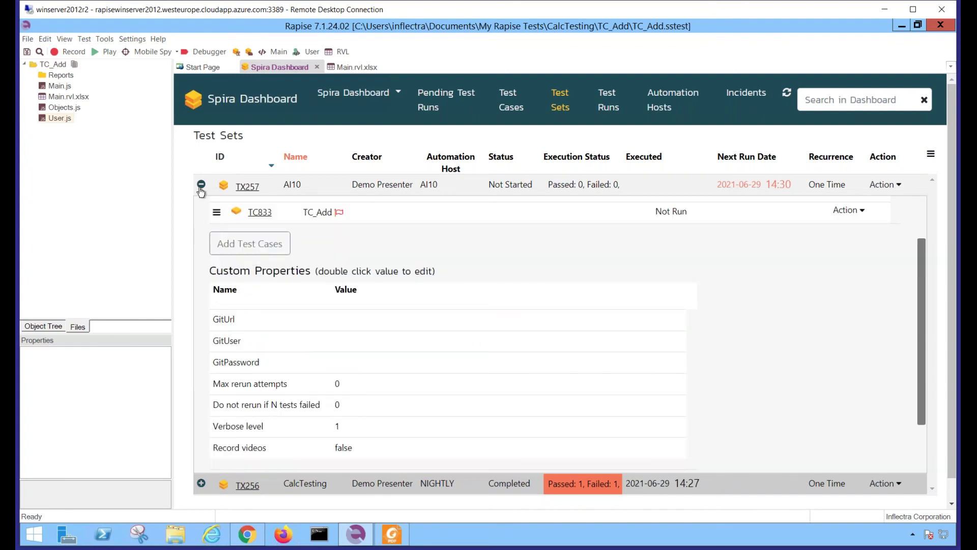
left_click(201, 188)
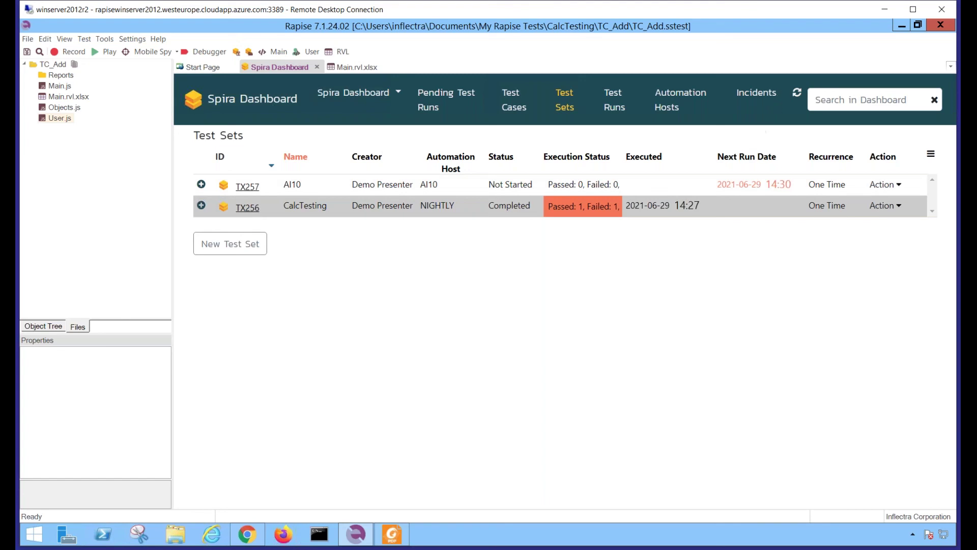
left_click(439, 96)
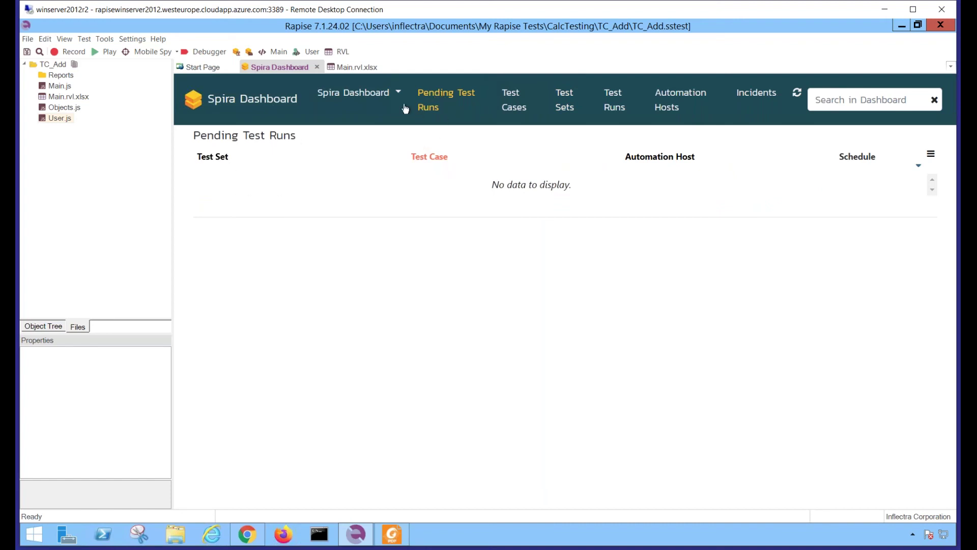
Reload the Spira Dashboard panel and check the Test Runs and Pending Test Runs lists
left_click(64, 40)
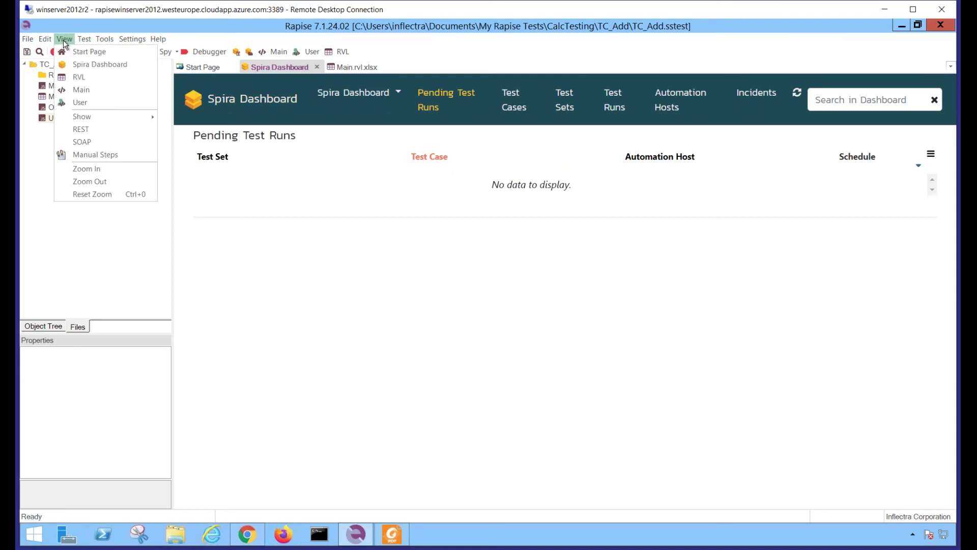
left_click(84, 66)
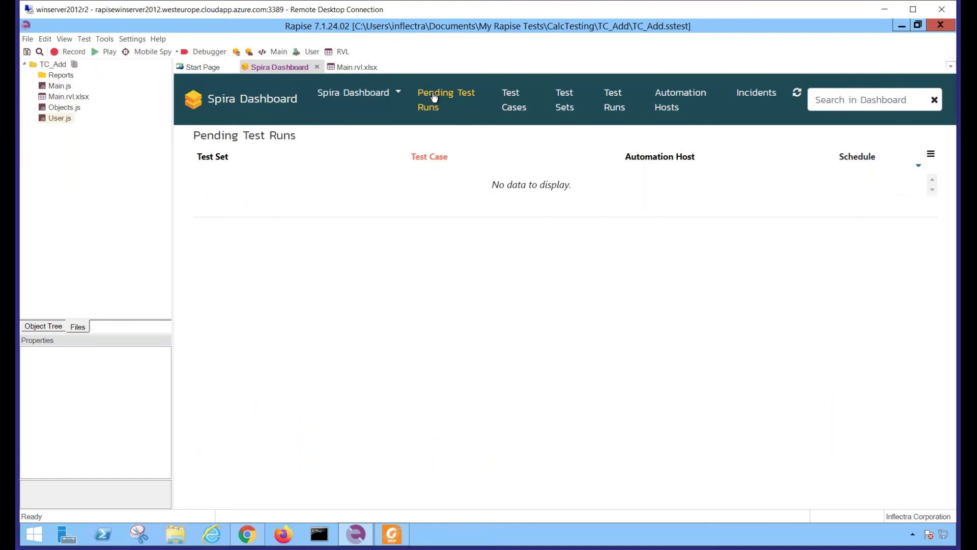
left_click(270, 99)
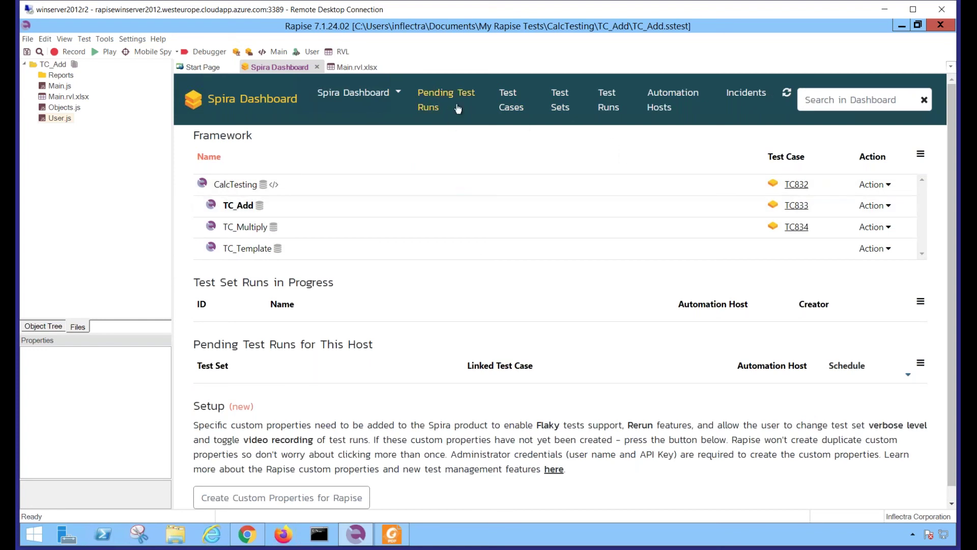
left_click(609, 109)
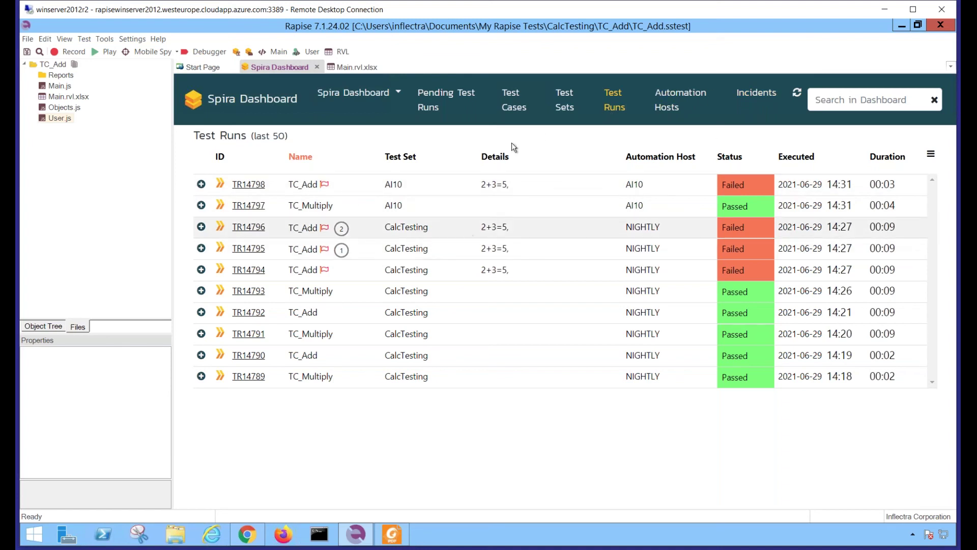
left_click(437, 100)
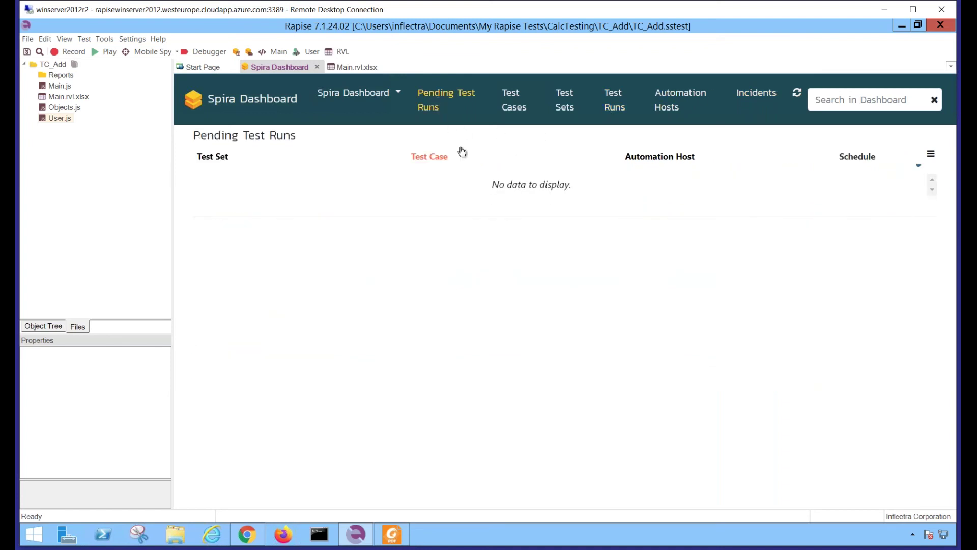
left_click(263, 102)
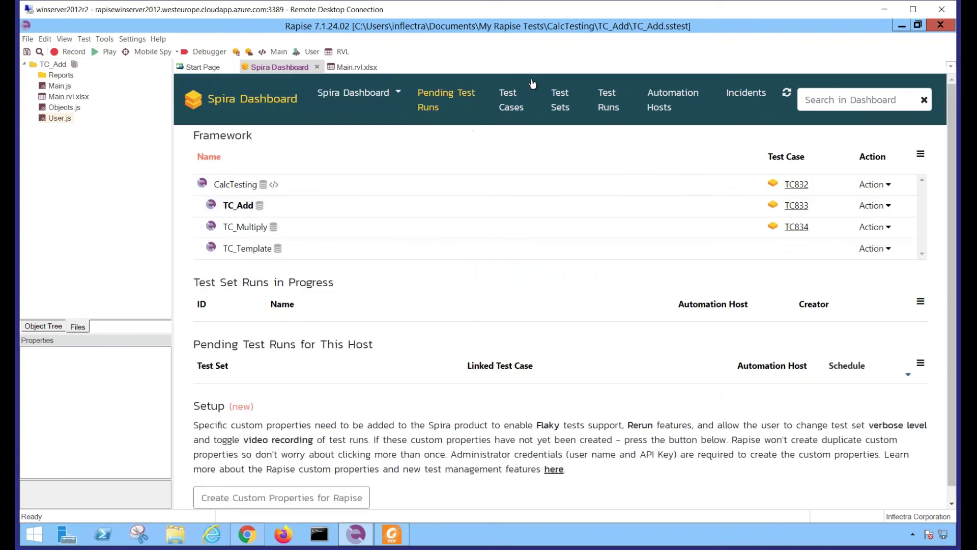
Execute test set AI10 on automation host AH139
left_click(559, 108)
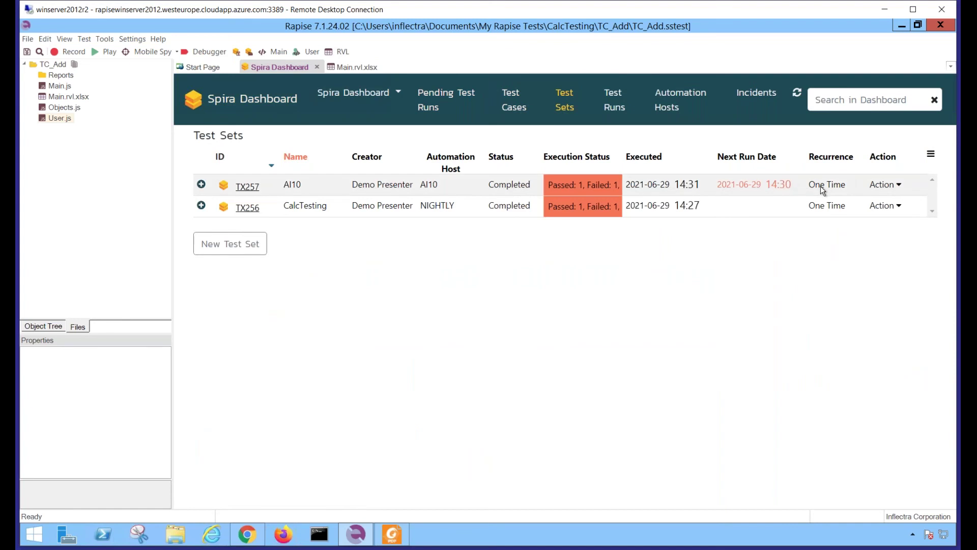
left_click(878, 184)
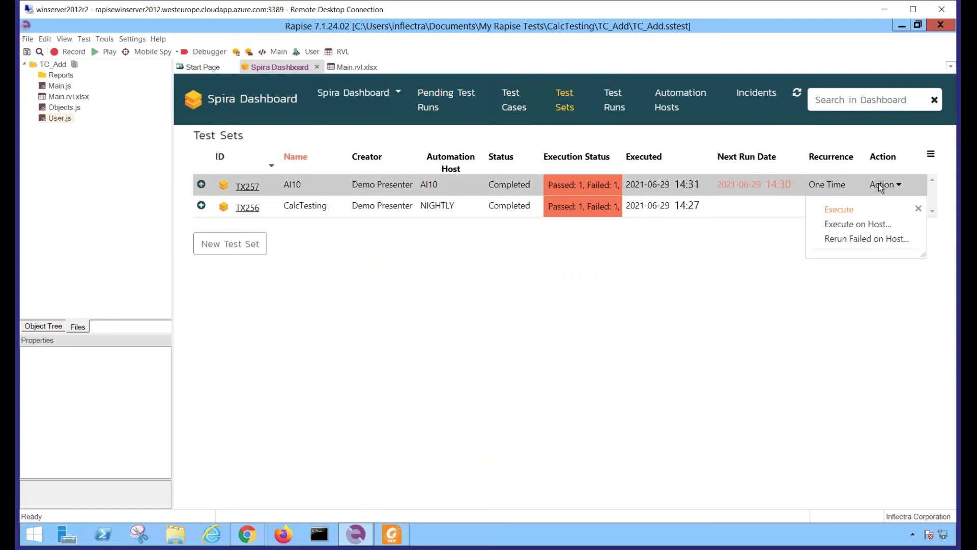
left_click(836, 225)
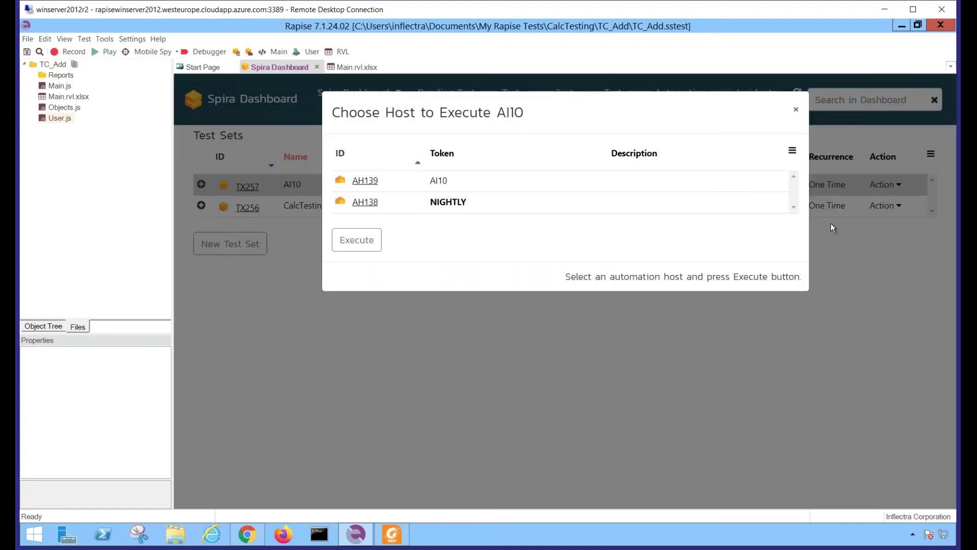
left_click(448, 180)
left_click(371, 244)
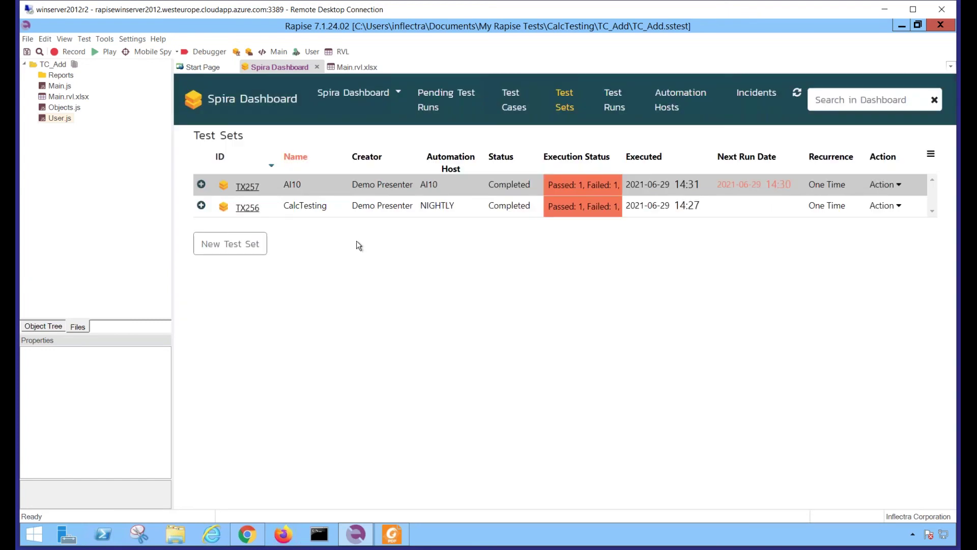
Check pending runs, then list recent test runs showing TC_Add TR14800 Failed and TC_Multiply TR14799 Passed
left_click(432, 100)
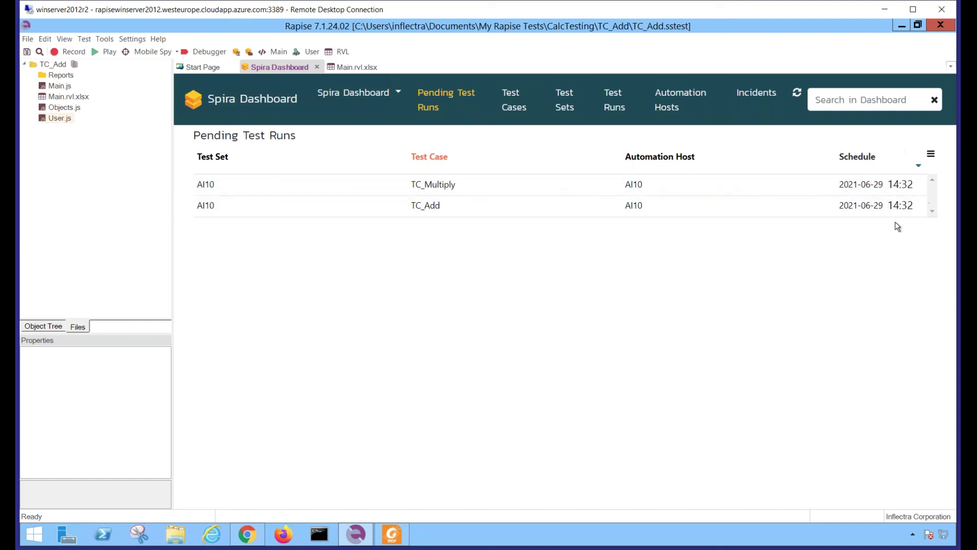
left_click(256, 102)
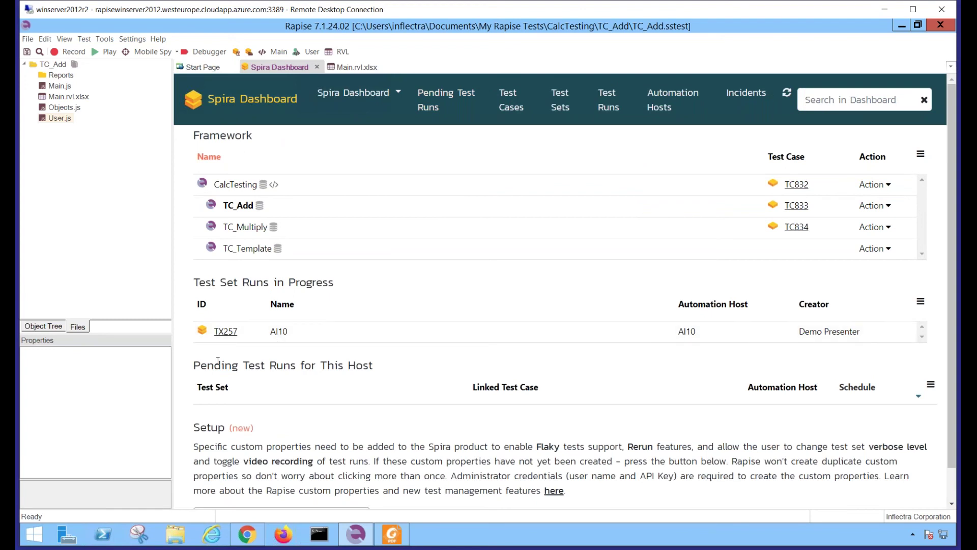
left_click_drag(199, 283, 297, 279)
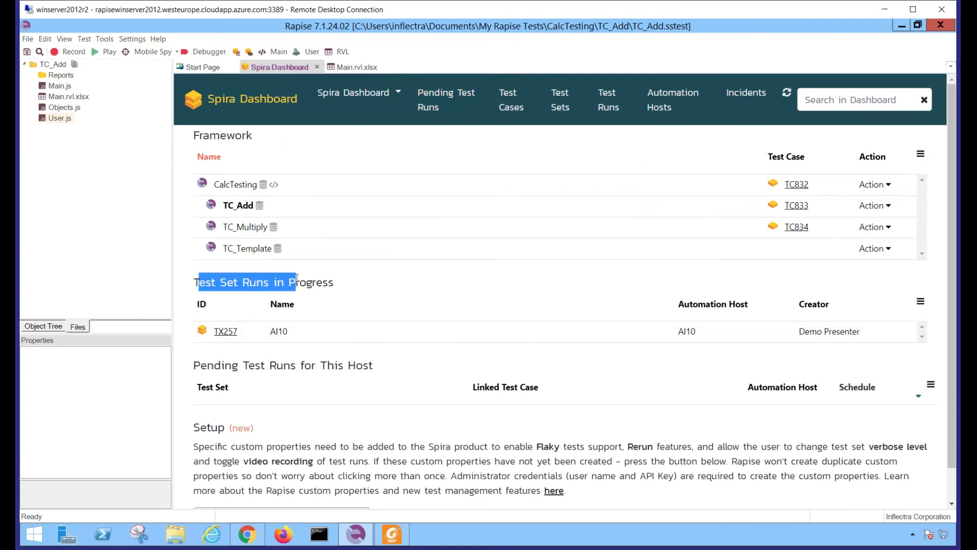
left_click(329, 279)
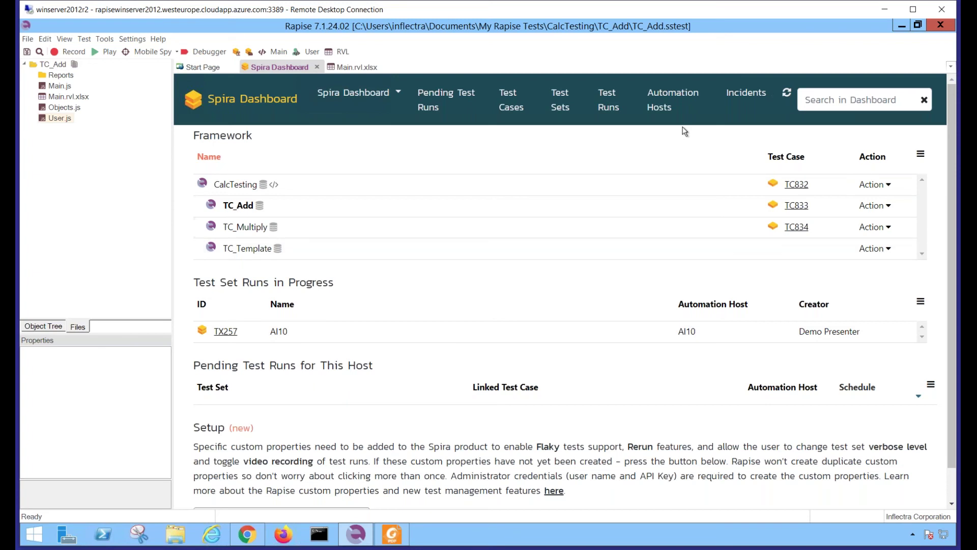
left_click(609, 107)
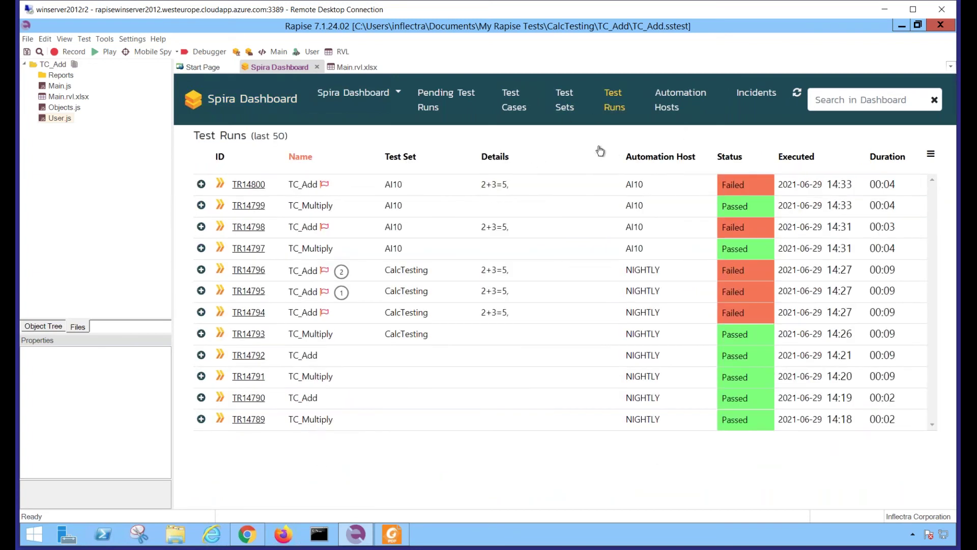
Expand failed run TR14800 to review its test steps and details, then switch to the Foxit Reader slides
left_click(201, 184)
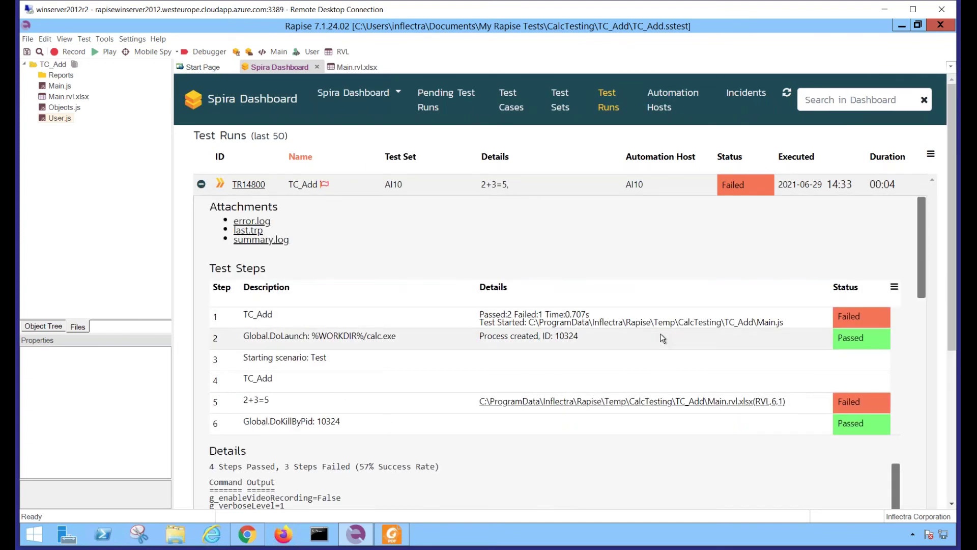
scroll(663, 339, "down", 1)
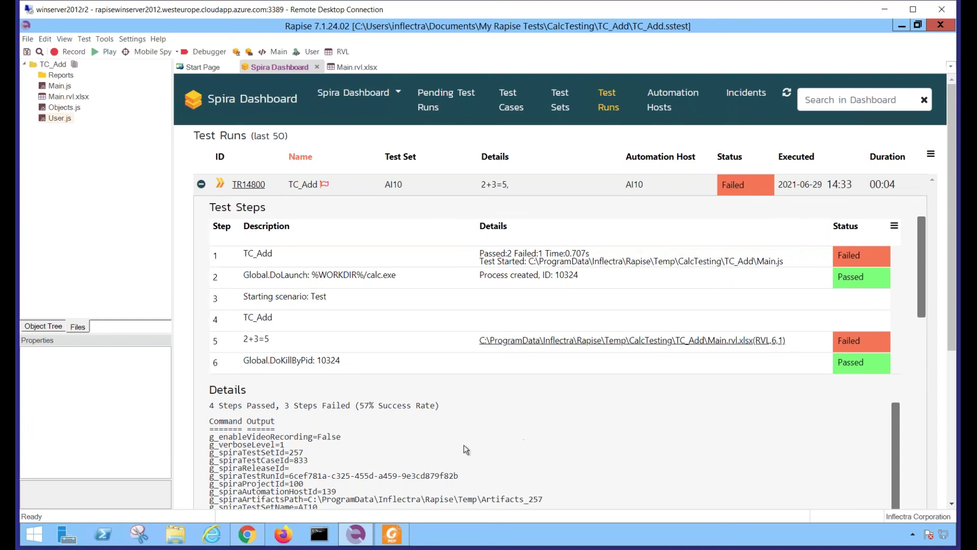
left_click(401, 536)
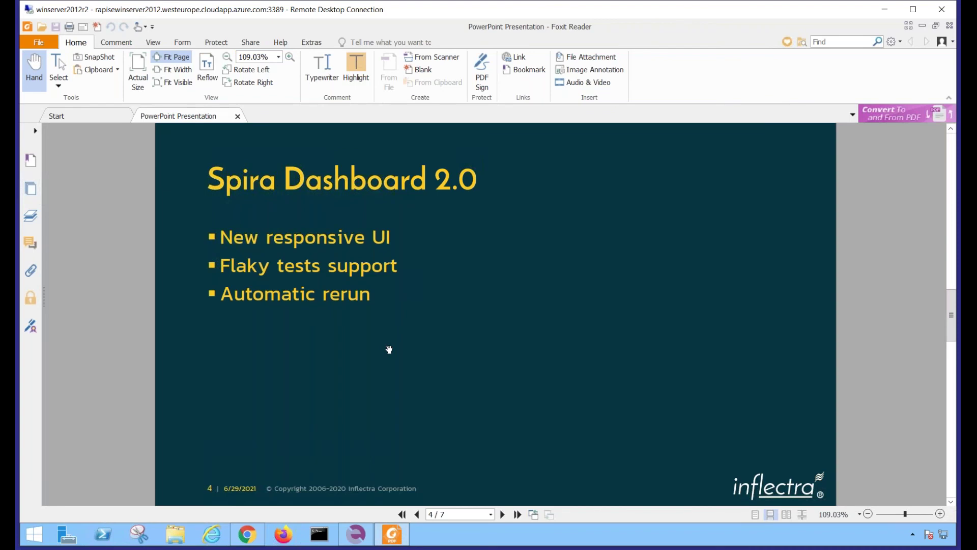
Advance to the Soft Assertions slide, then return to Rapise's dashboard overview listing the CalcTesting framework
scroll(389, 350, "down", 1)
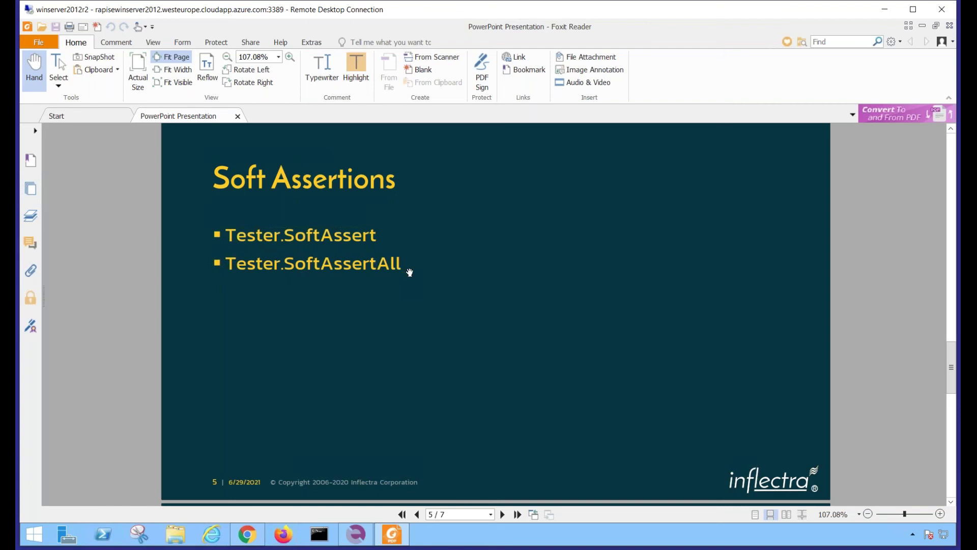
left_click(358, 534)
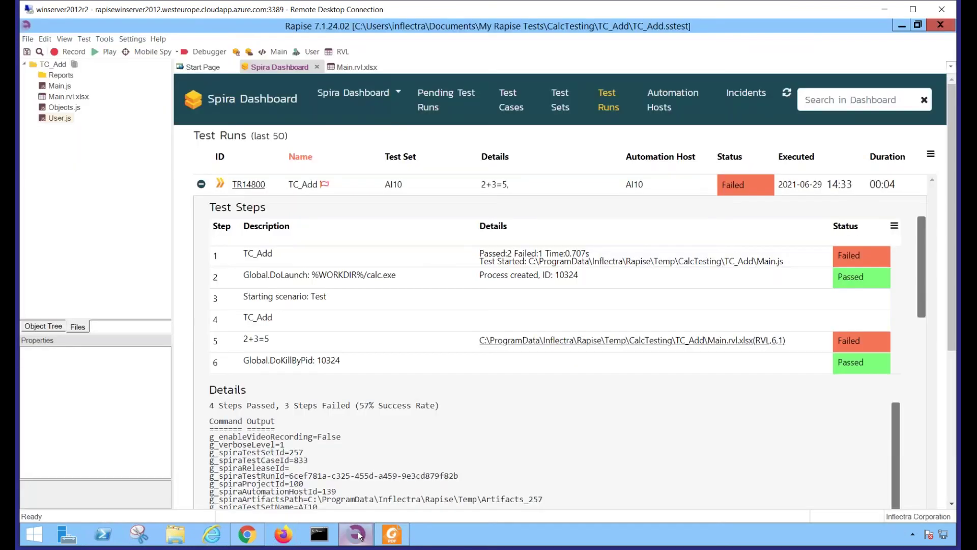
left_click(250, 102)
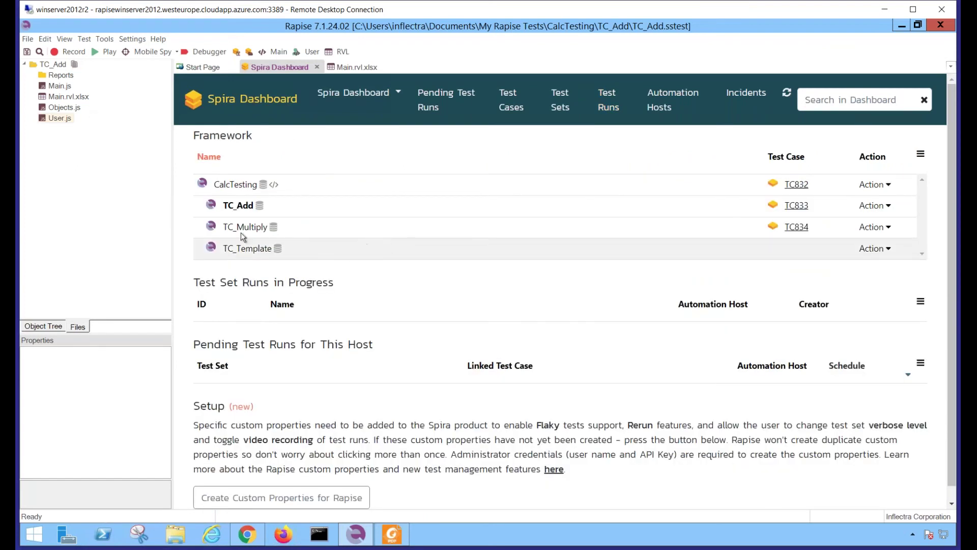
left_click(876, 185)
Open the CalcTesting test and clone TC_Template as TC_SoftAssert
left_click(835, 210)
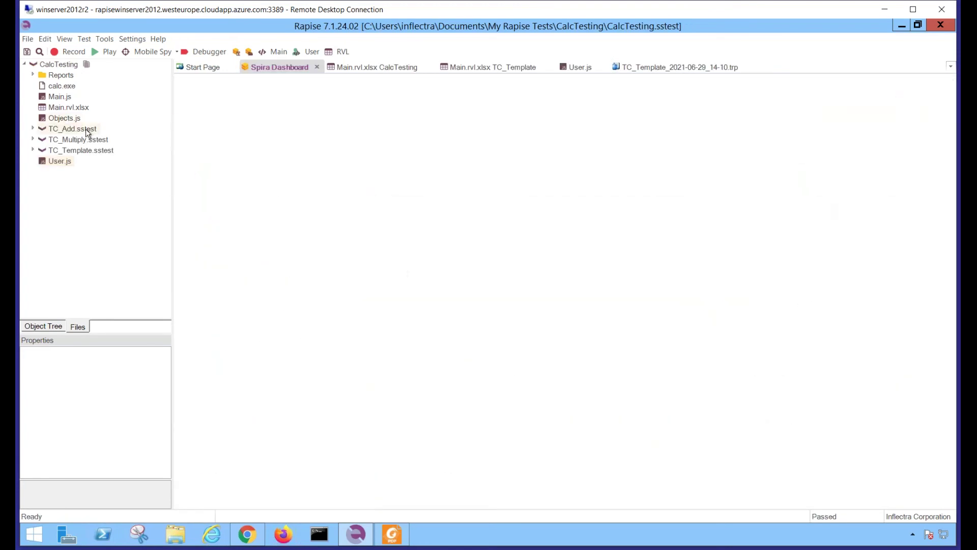
right_click(62, 152)
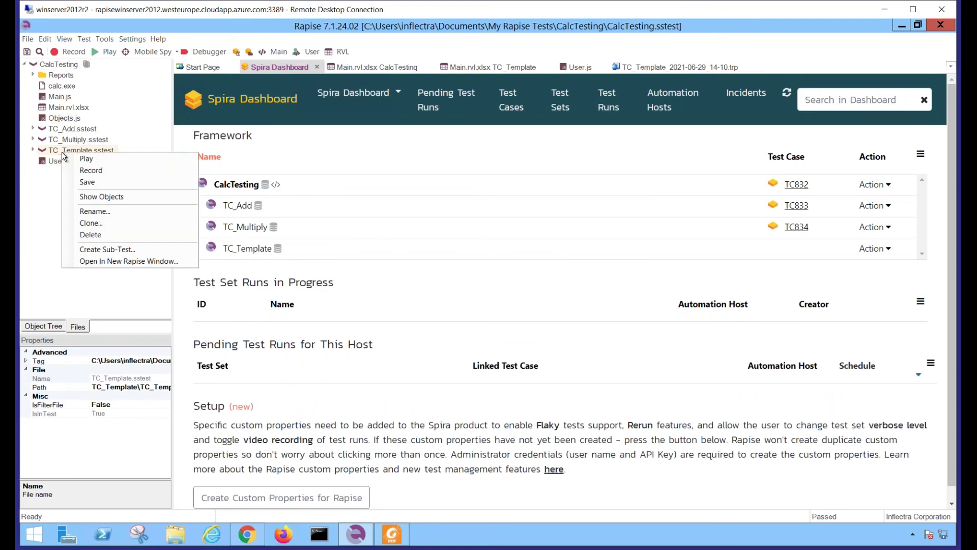
left_click(87, 224)
type("TC_Soft")
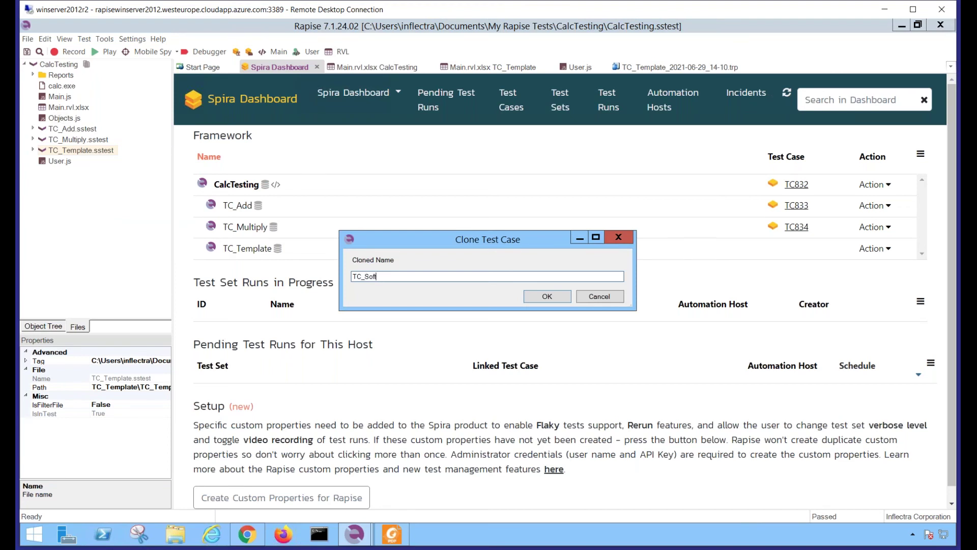
type("Assert")
left_click(538, 296)
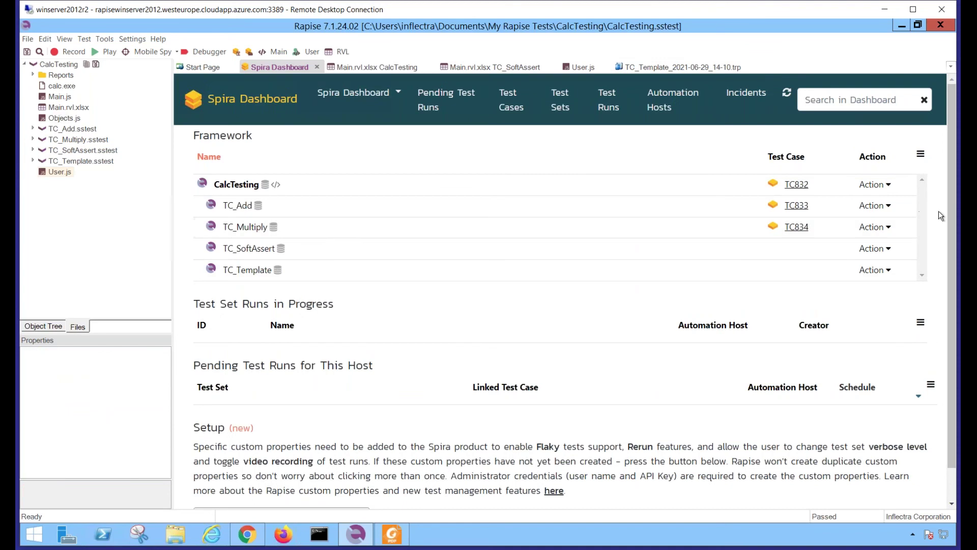
Open TC_SoftAssert, saving the CalcTesting test when prompted
left_click(873, 249)
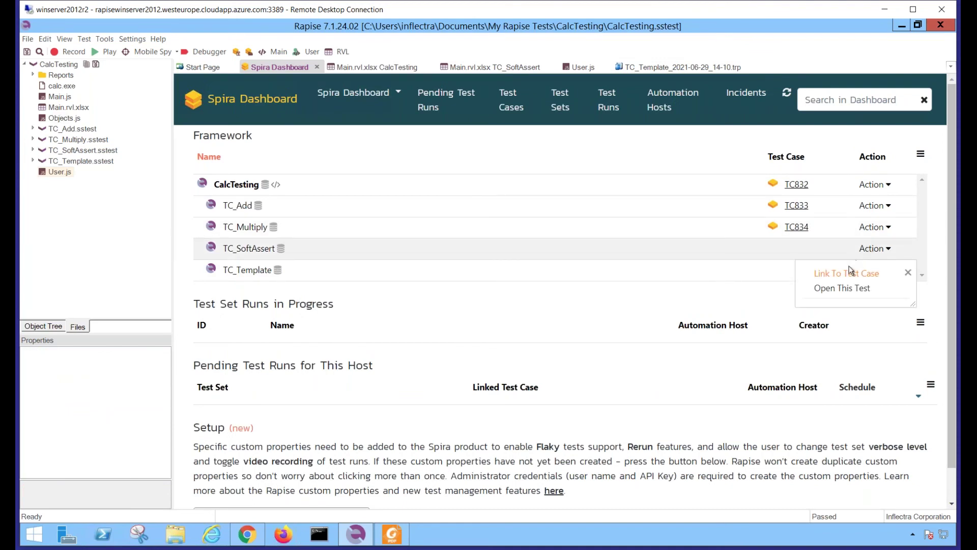
left_click(832, 288)
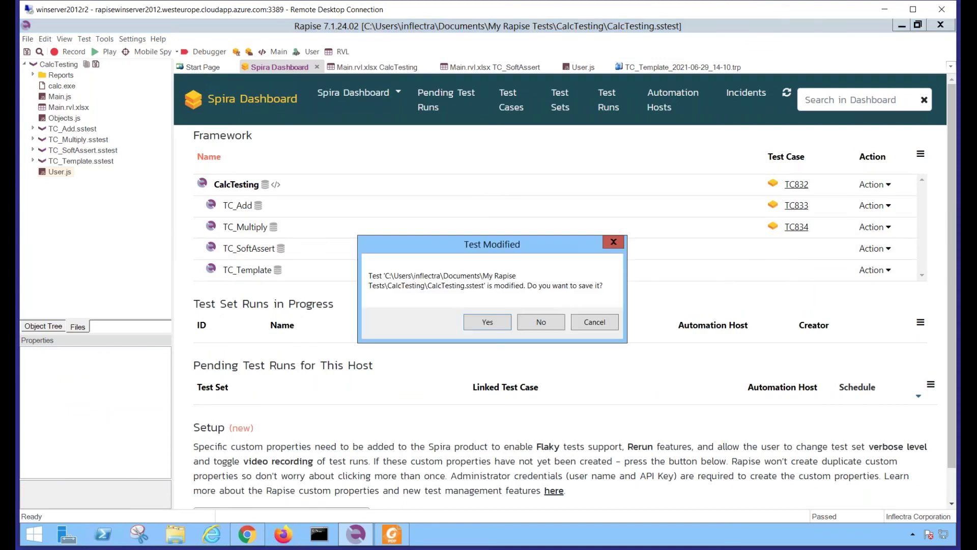
left_click(494, 324)
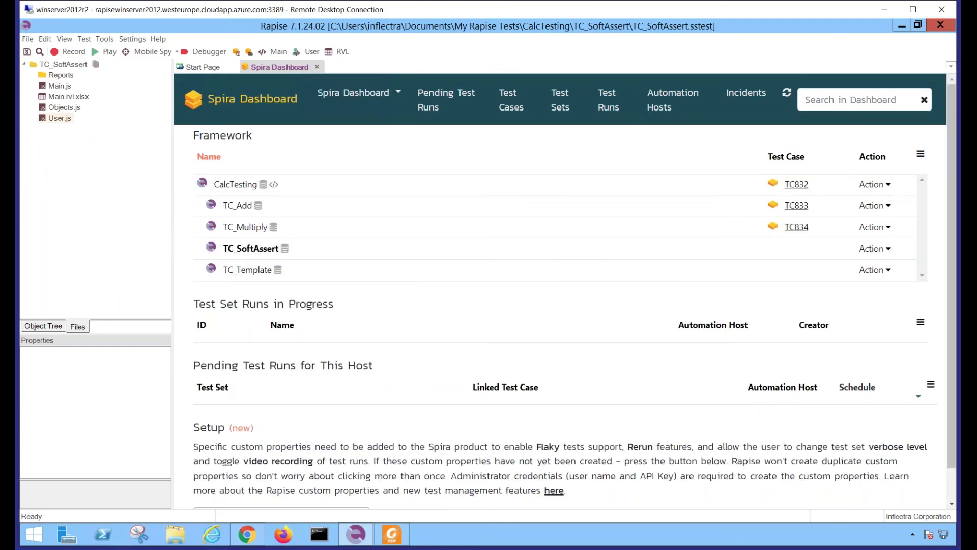
In the RVL sheet, add a Tester SoftAssert step in row 6 with message 2+3=5
left_click(337, 52)
left_click(312, 154)
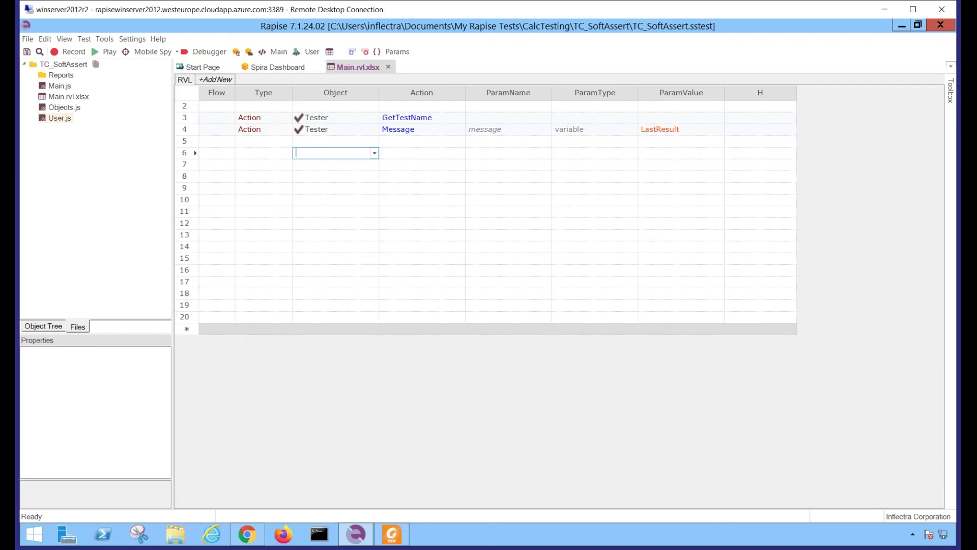
type("Tester")
key("Tab")
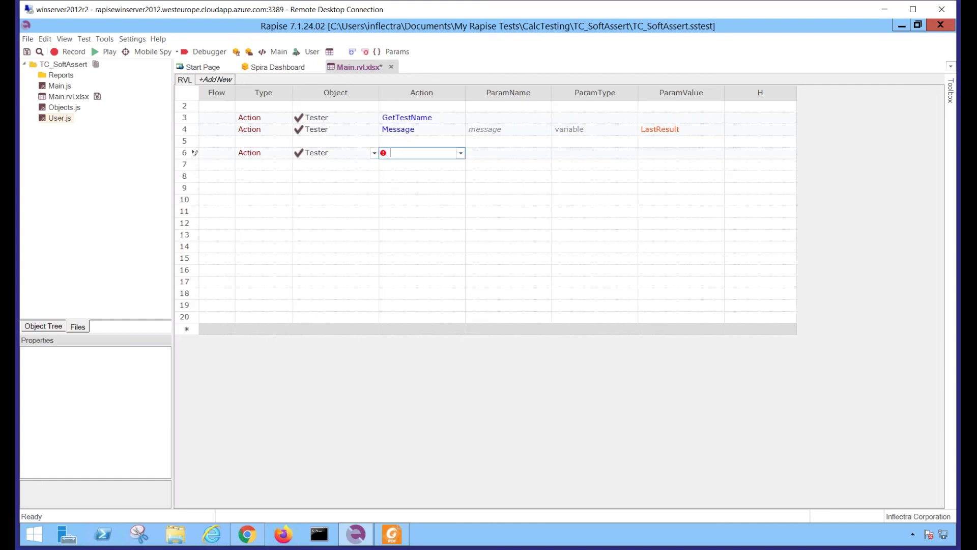
type("SoftAssert")
key("Tab")
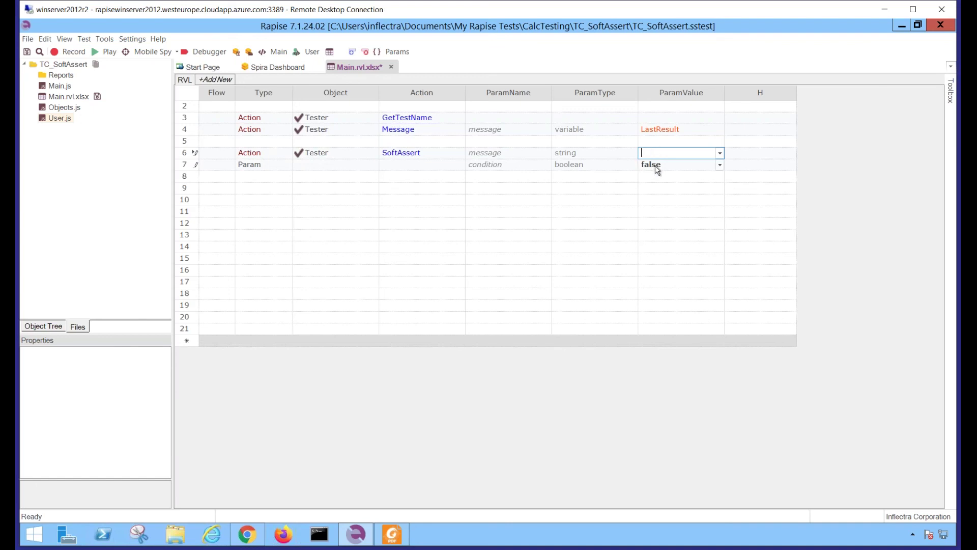
type("2+3=5")
key("Return")
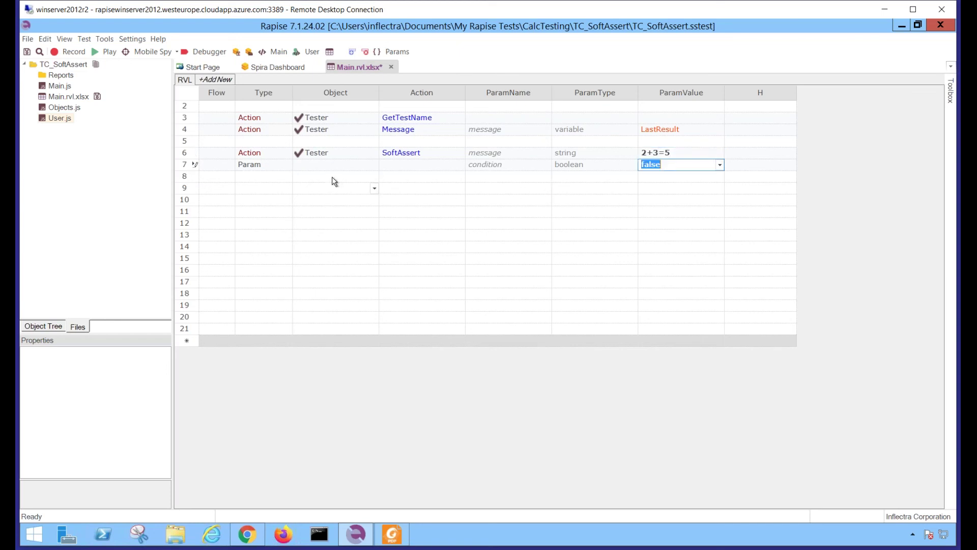
Add a Tester SoftAssert step in row 9 with message 2*3=6 and save the sheet
left_click(332, 188)
type("Tester")
key("Tab")
type("SoftAss")
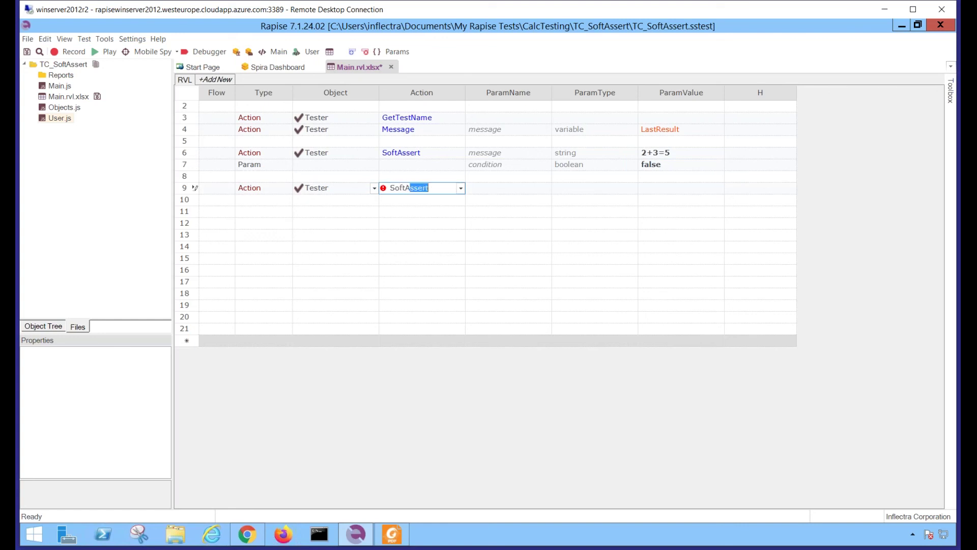
key("Tab")
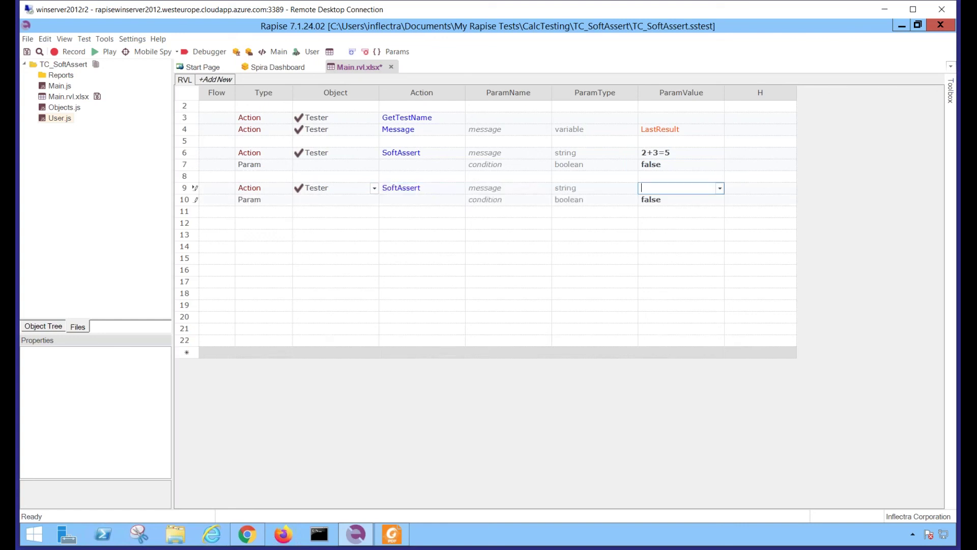
type("2*3=6")
left_click(662, 199)
key("ctrl+s")
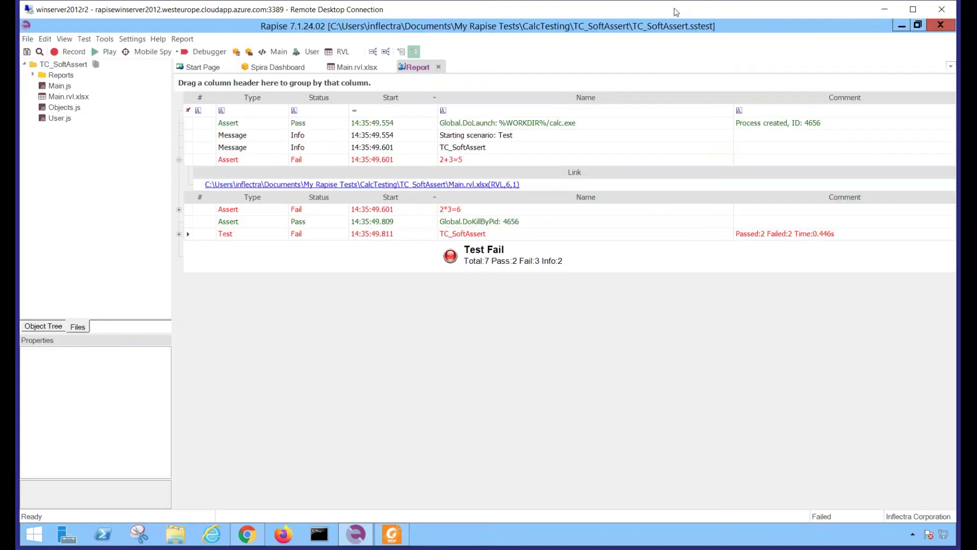
Inspect the failed 2+3=5 and 2*3=6 assertions in the report, then return to the RVL sheet
left_click(446, 160)
left_click(459, 210)
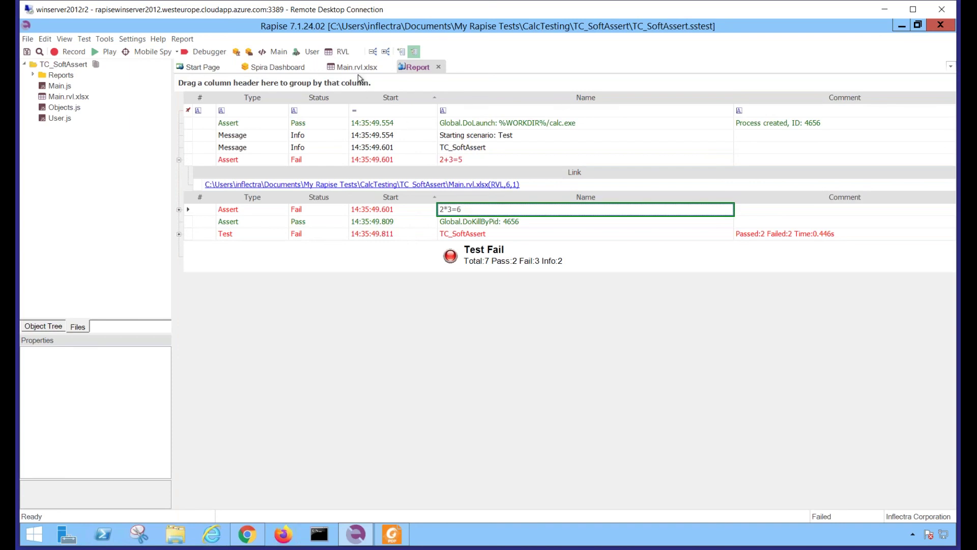
left_click(350, 67)
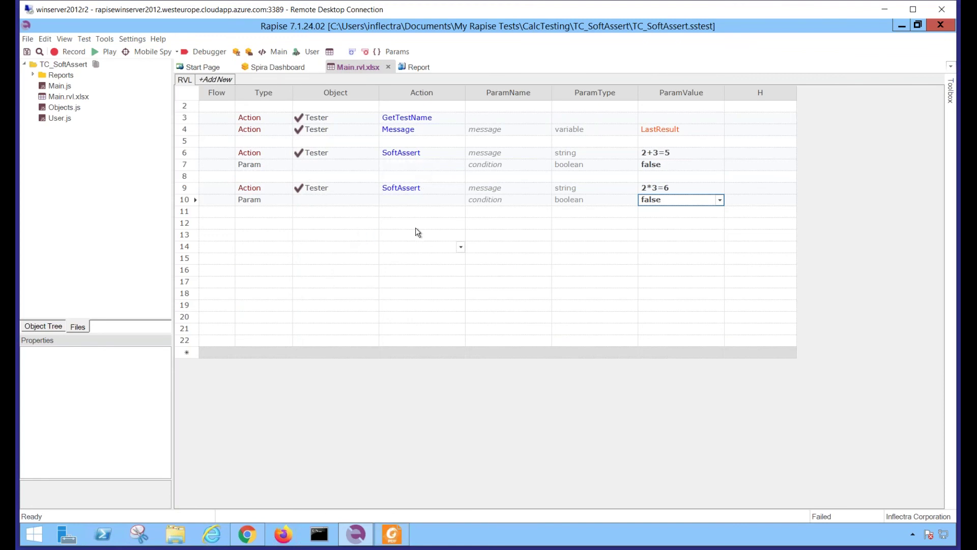
Add a Tester SoftAssertAll step in row 12
left_click(332, 224)
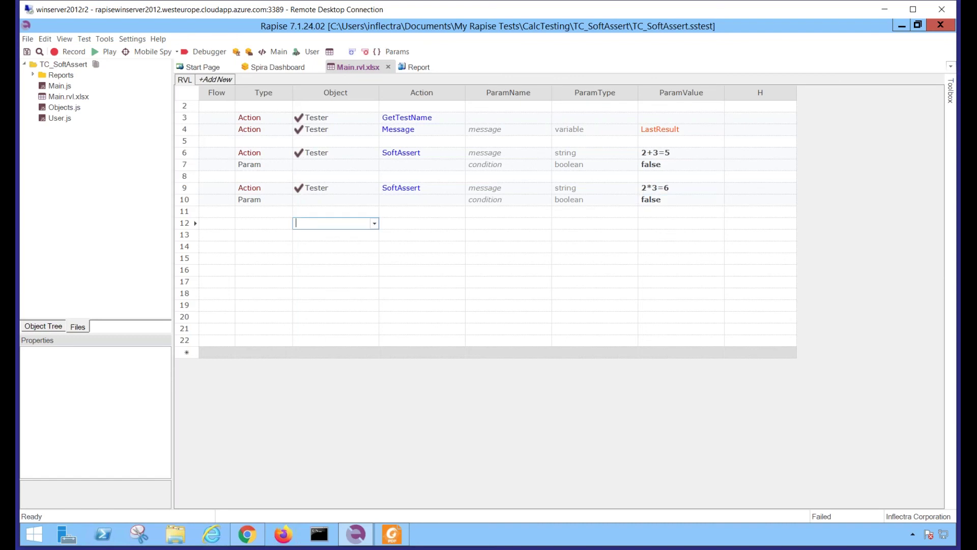
type("Tester")
key("Tab")
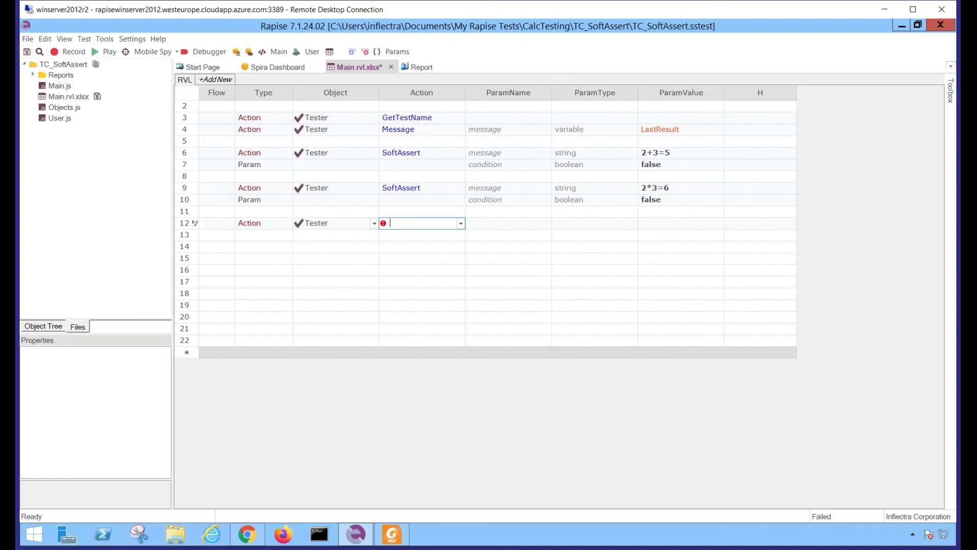
type("SoftAssertAll")
key("Tab")
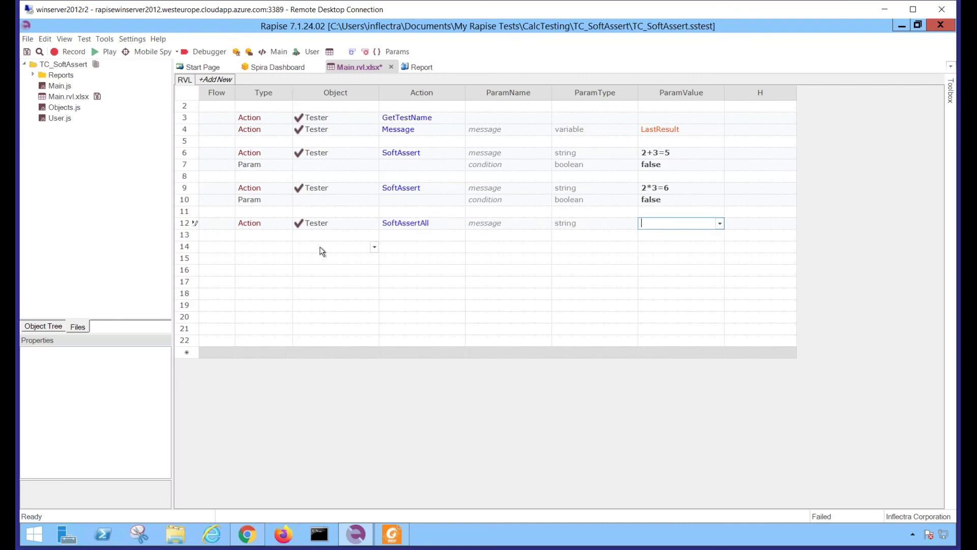
Insert a Tester Message step 'After ALL CHECKS' above SoftAssertAll
left_click(187, 226)
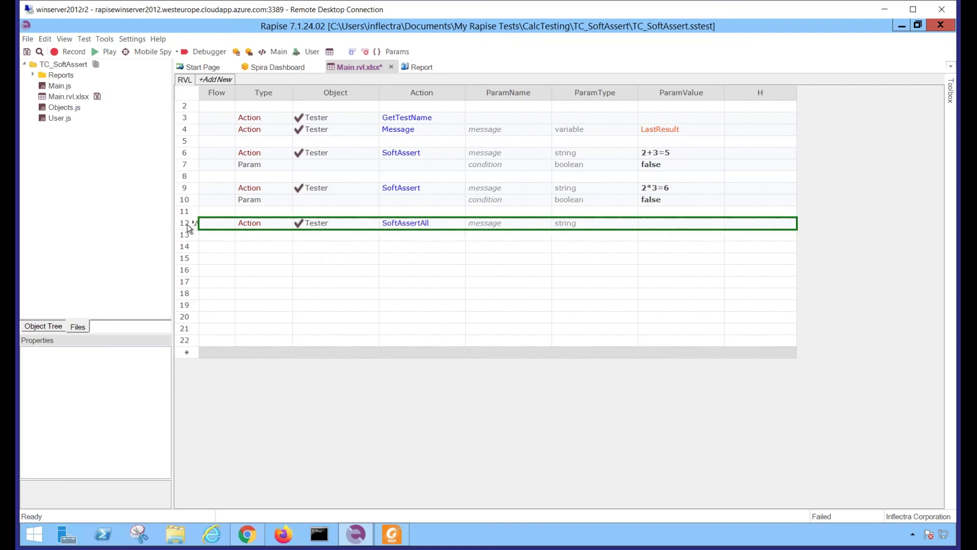
left_click(351, 52)
left_click(318, 211)
type("Tester")
key("Tab")
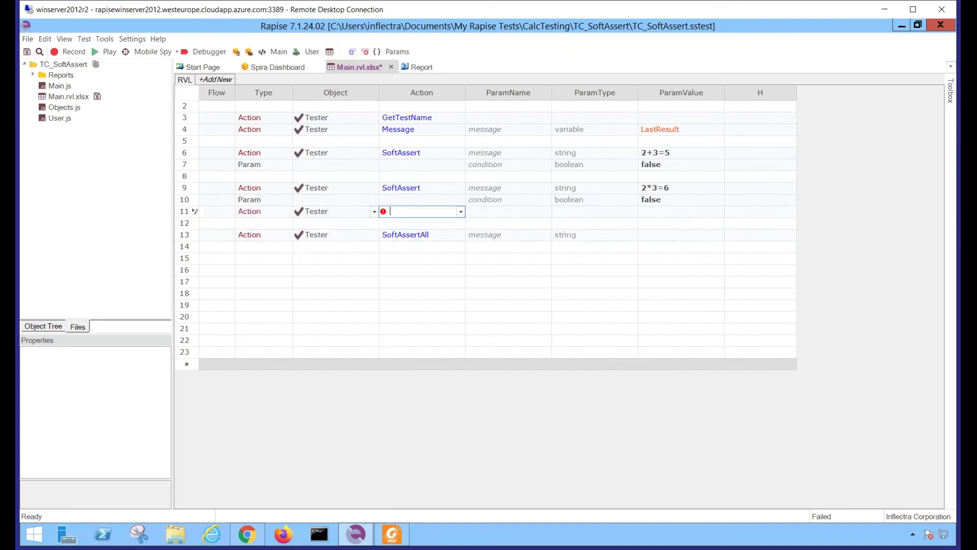
type("message")
key("Tab")
type("After ALL")
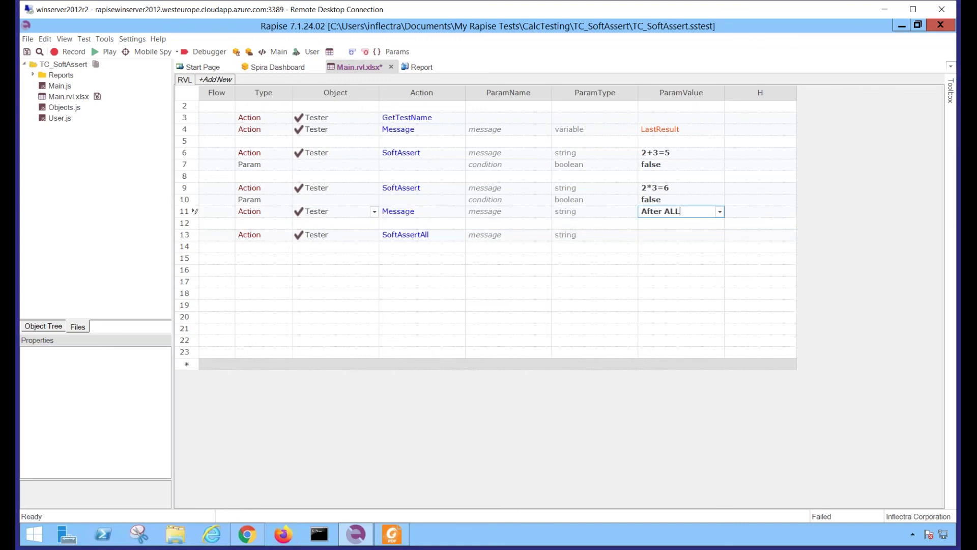
key("BackSpace")
key("BackSpace")
key("BackSpace")
key("BackSpace")
type("ALL CHECKS")
key("Return")
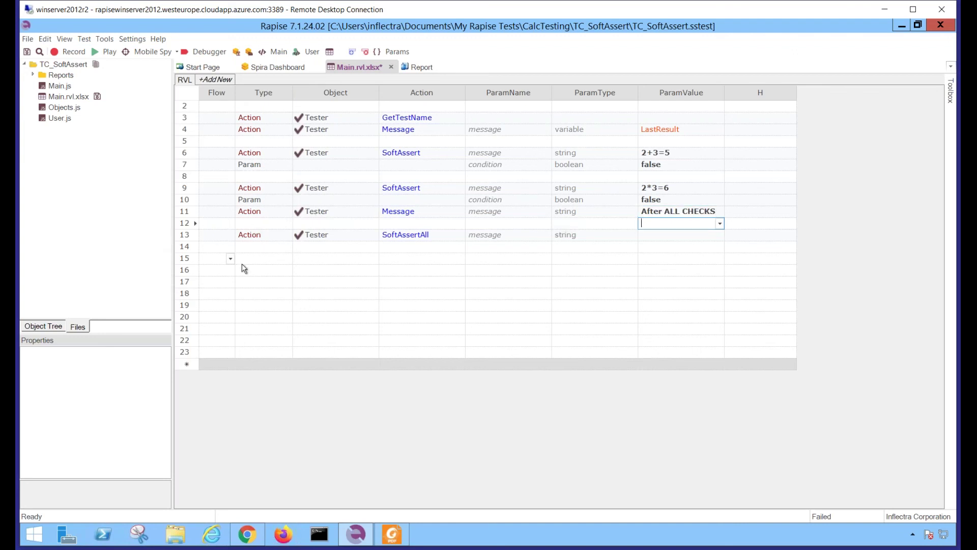
Add a Tester Message step 'After SpftAssertAll' after SoftAssertAll and save the test
left_click(258, 259)
key("Tab")
type("Tester")
key("Tab")
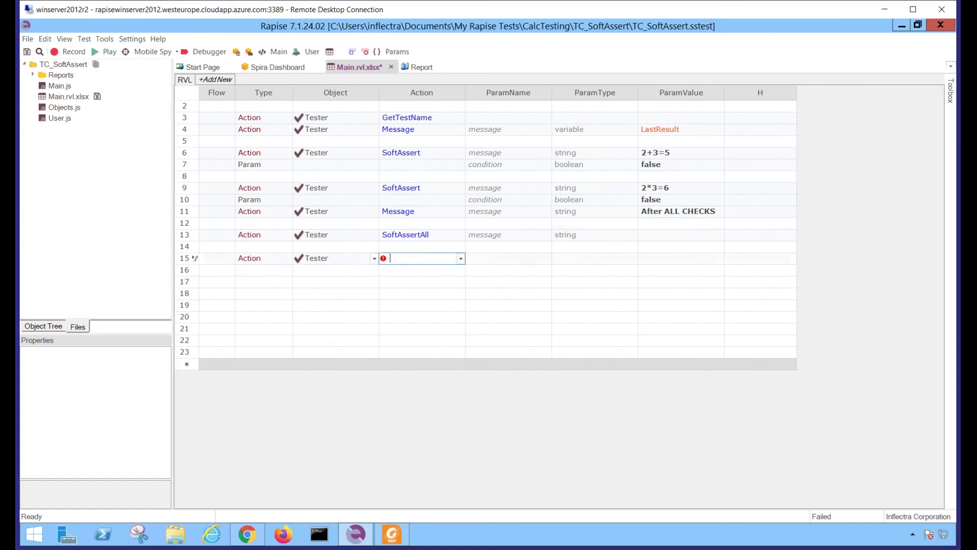
type("Message")
key("Tab")
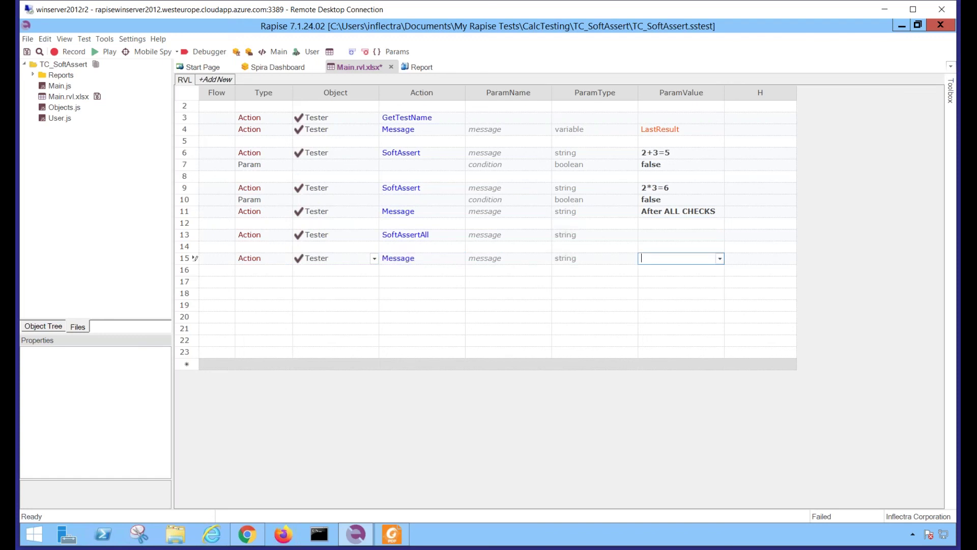
type("After SpftAssertAll")
key("Return")
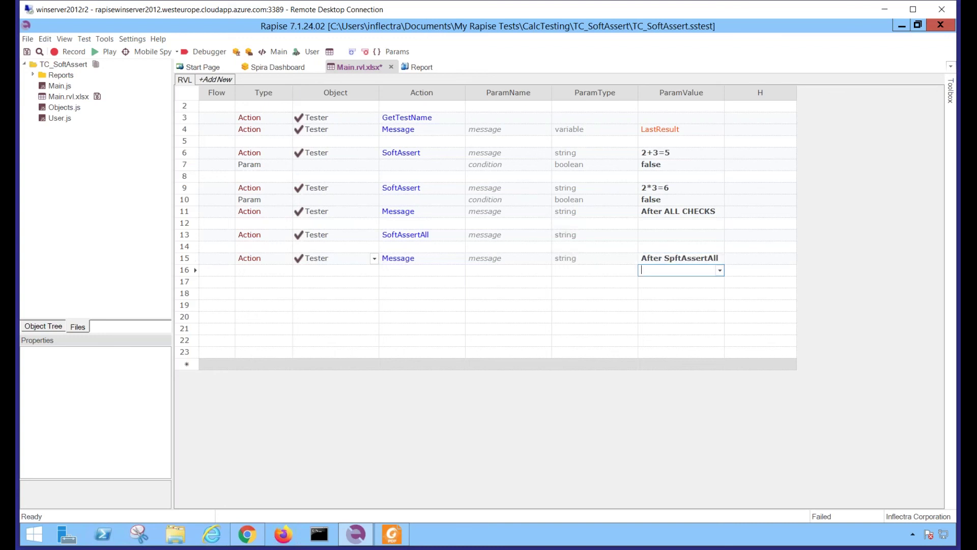
key("ctrl+s")
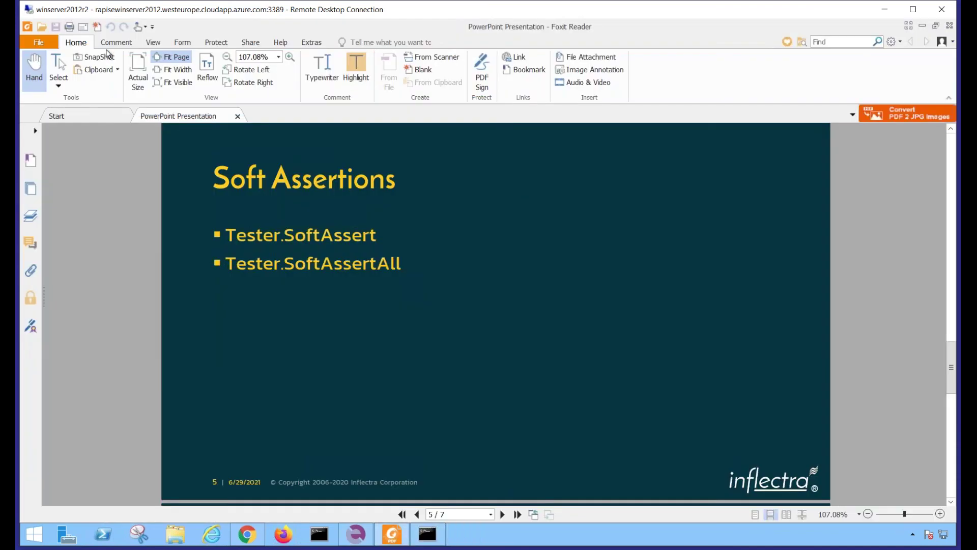
Run TC_SoftAssert and review the failed 2+3=5, 2*3=6 and After ALL CHECKS report entries
left_click(108, 52)
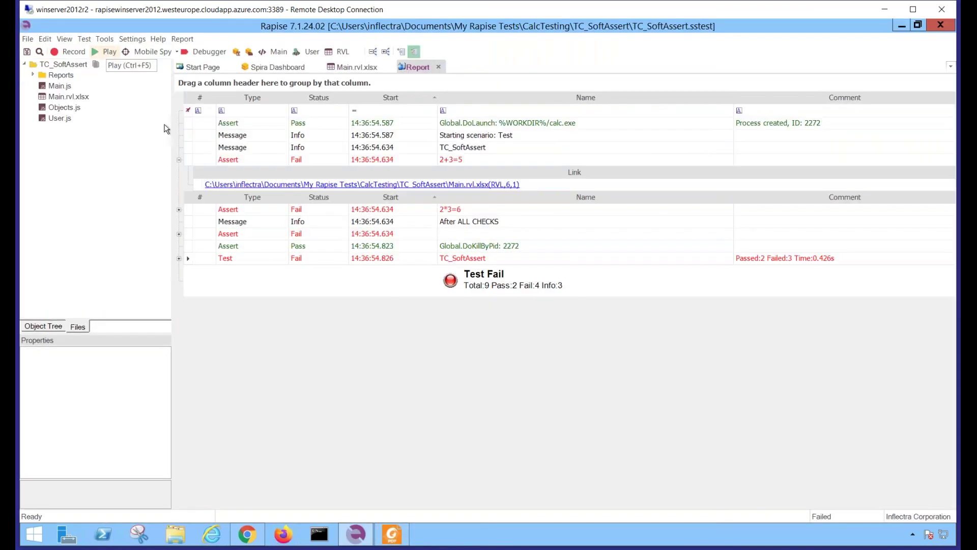
left_click(445, 158)
left_click(456, 211)
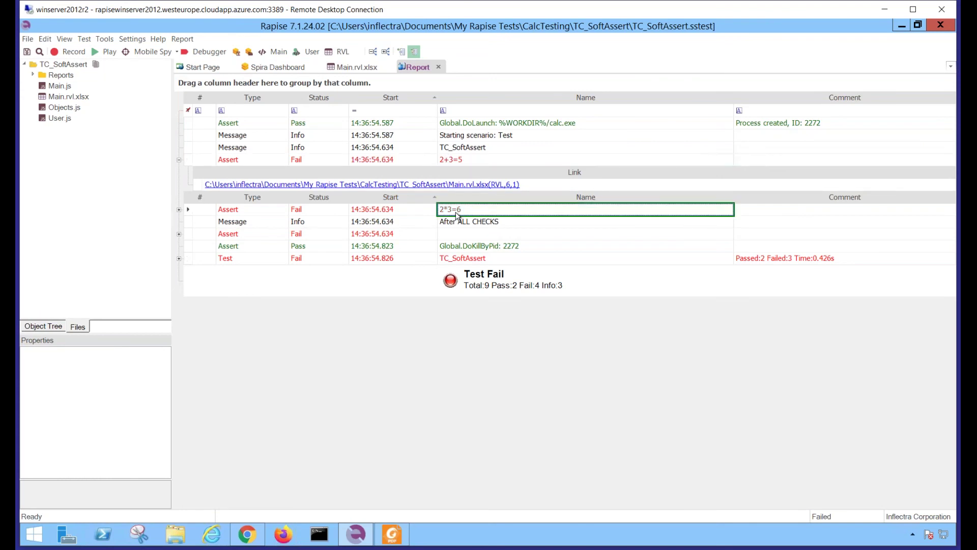
left_click(450, 224)
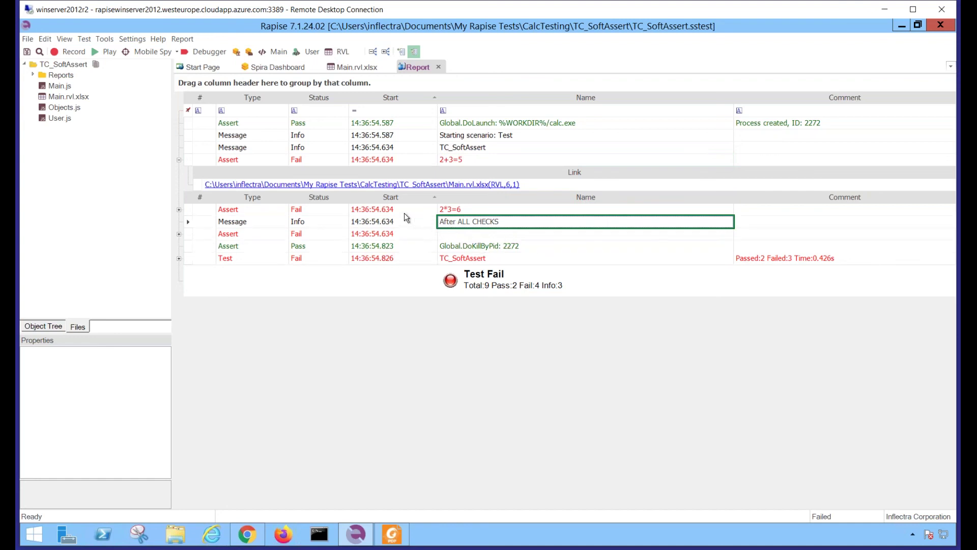
left_click(344, 51)
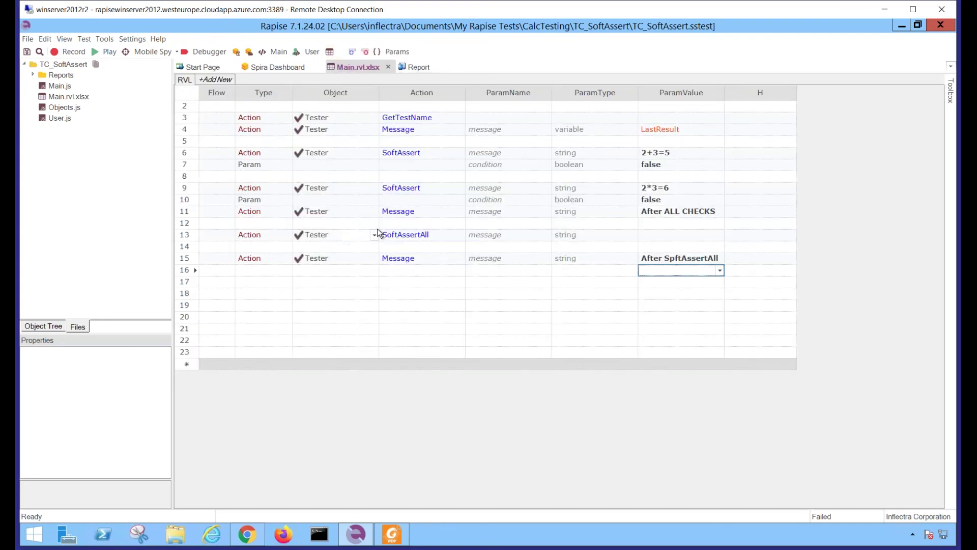
Look over the SoftAssertAll step and the final Message step in the grid
left_click(183, 235)
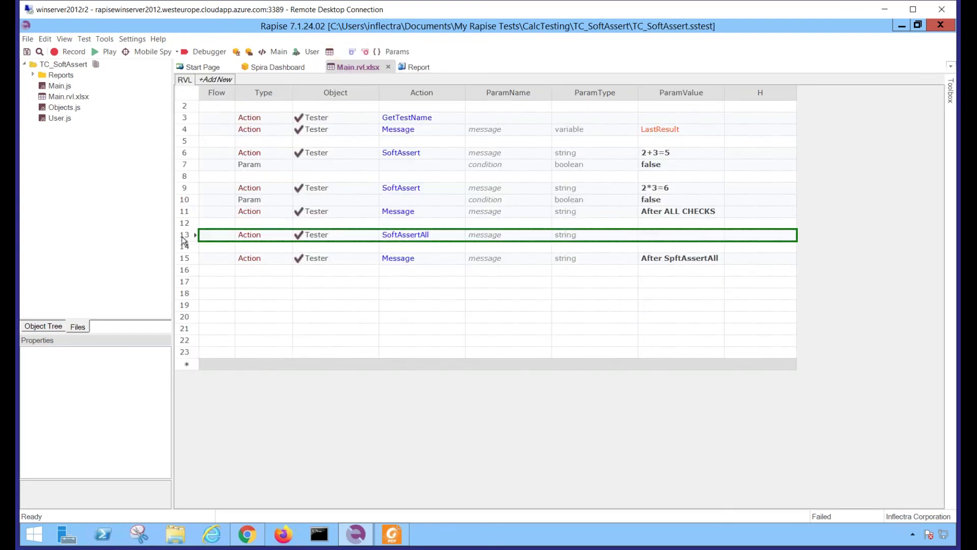
left_click(406, 237)
left_click(195, 260)
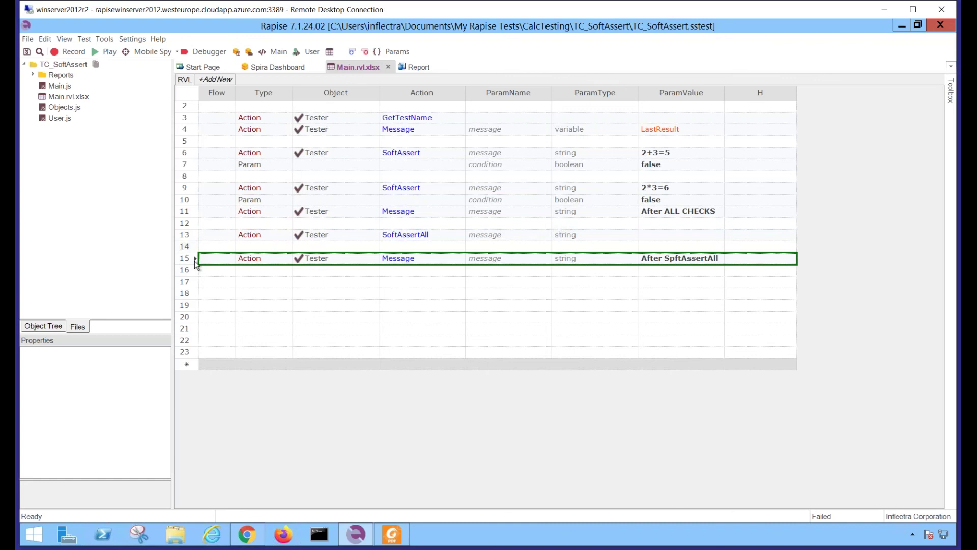
Set the condition values of both SoftAssert steps (rows 7 and 10) to true
left_click(651, 165)
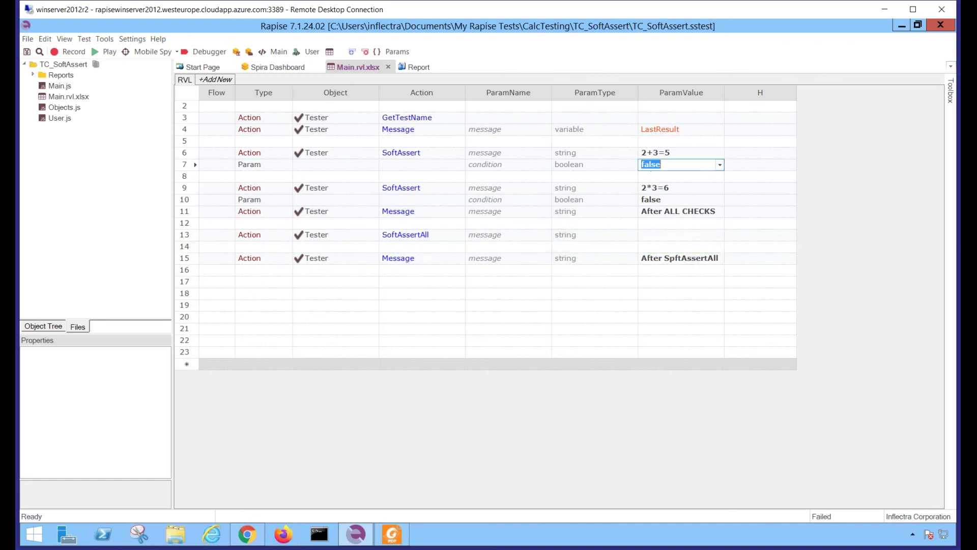
type("true")
key("Return")
left_click(654, 200)
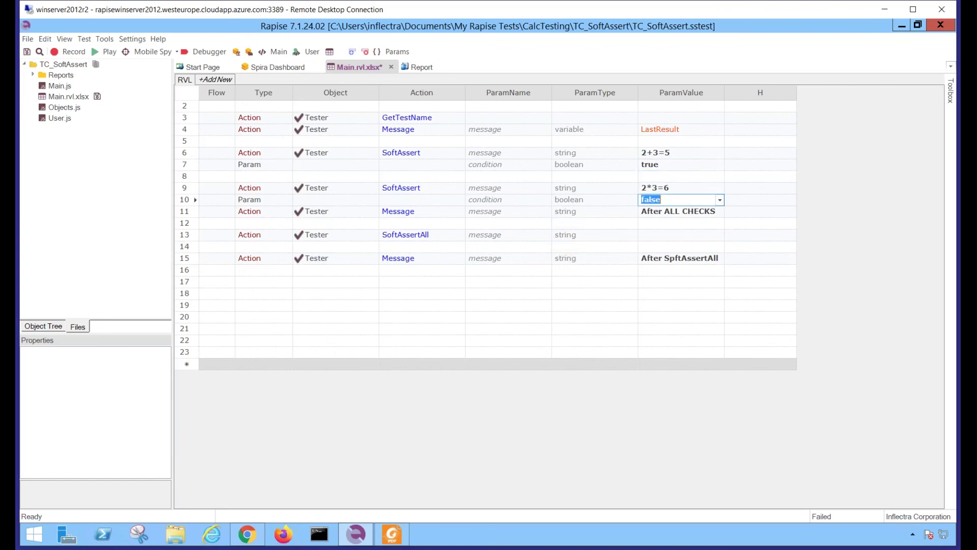
type("true")
key("Return")
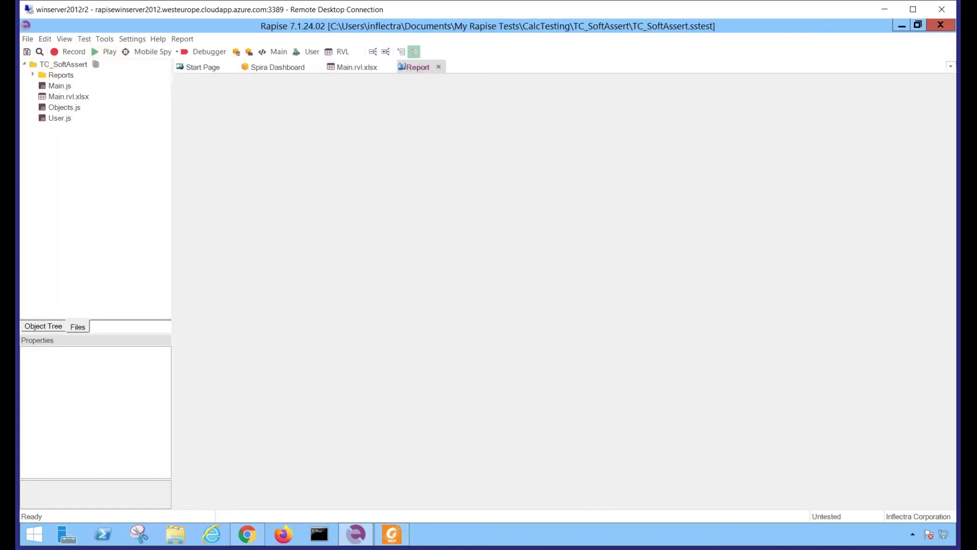
Check the After SoftAssertAll entry in the passing report, then return to the RVL sheet
left_click(461, 210)
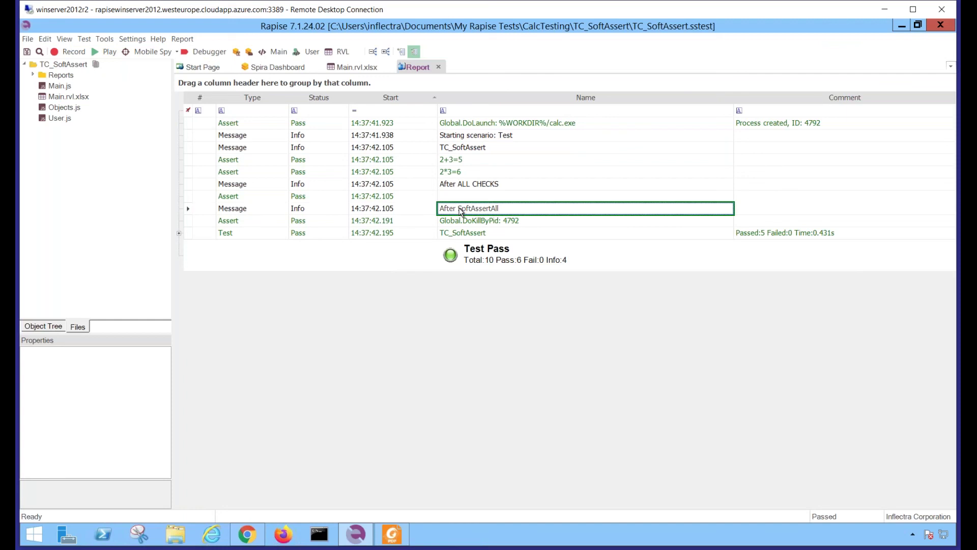
left_click(343, 71)
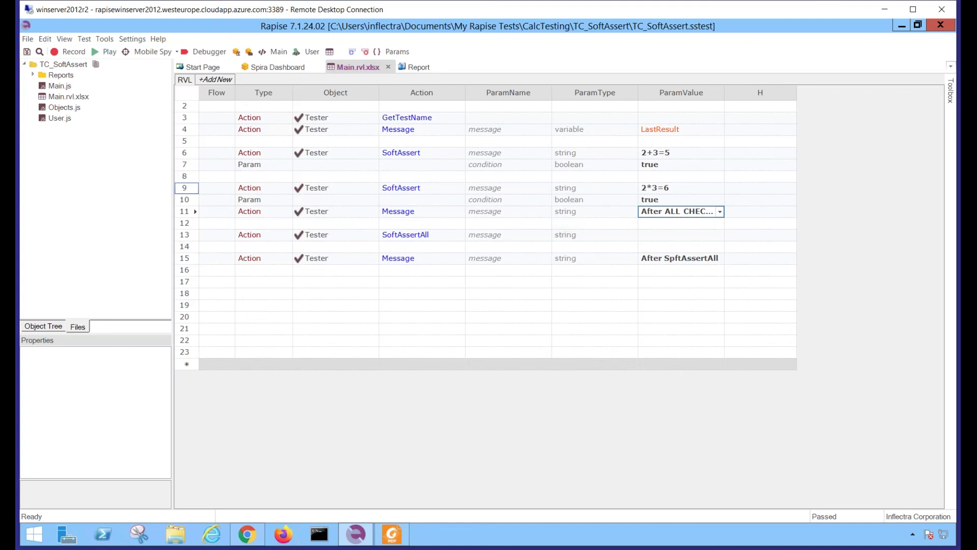
left_click(186, 188)
left_click(192, 193)
left_click(194, 200)
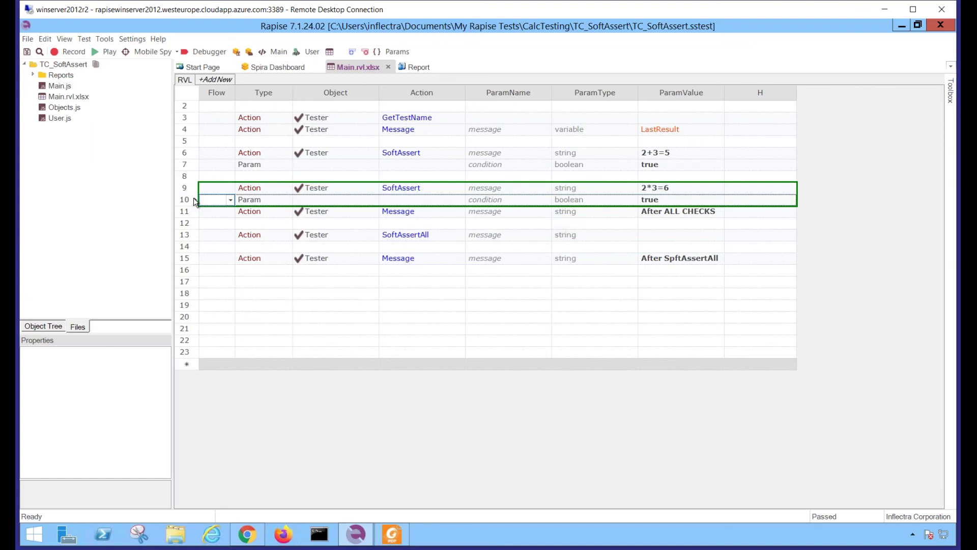
left_click(186, 236)
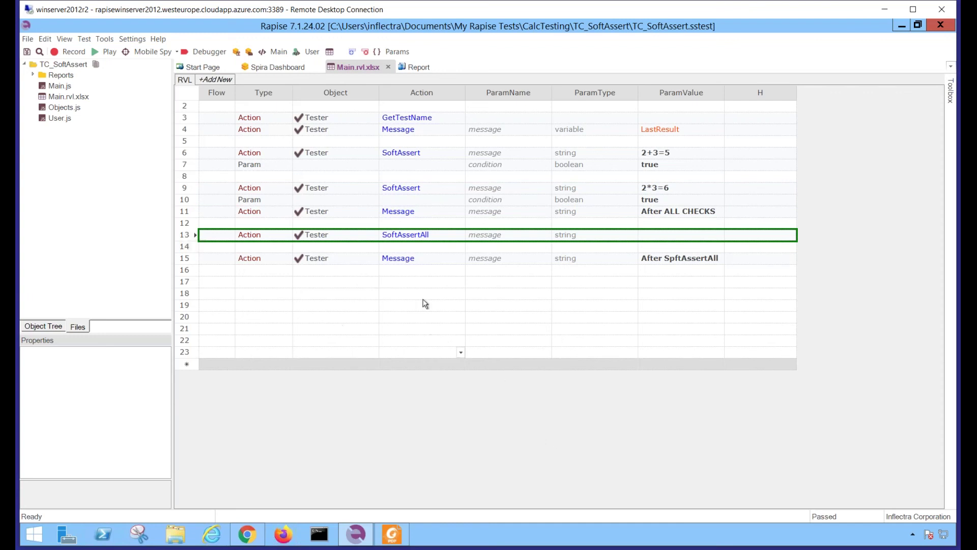
left_click(406, 191)
left_click(399, 187)
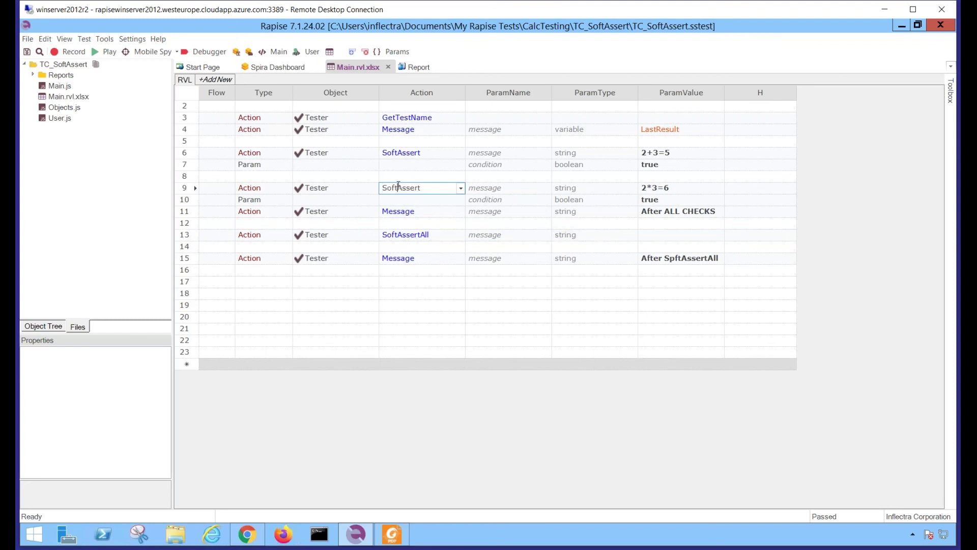
Read the SoftAssert help, then show slide 6 'Attaching files to test runs' full-screen
key("F1")
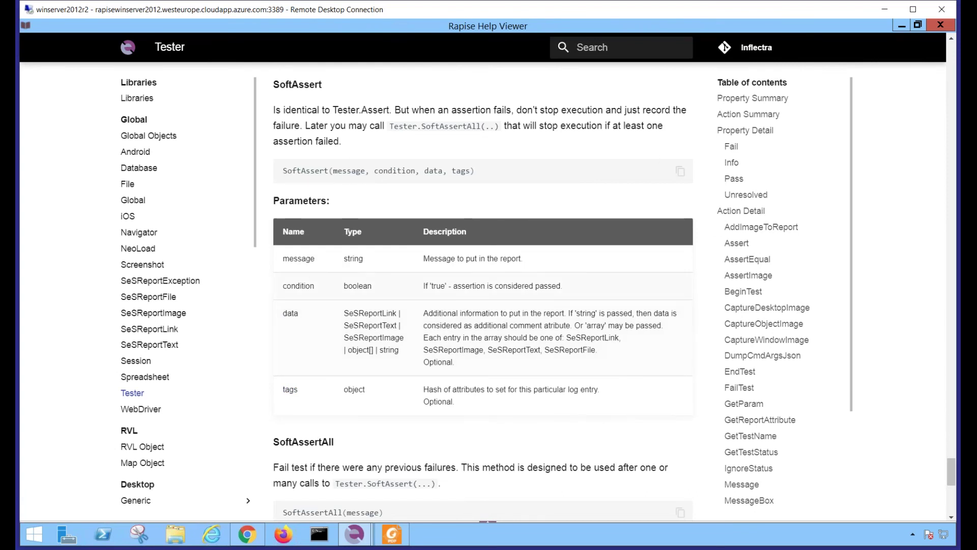
left_click(939, 26)
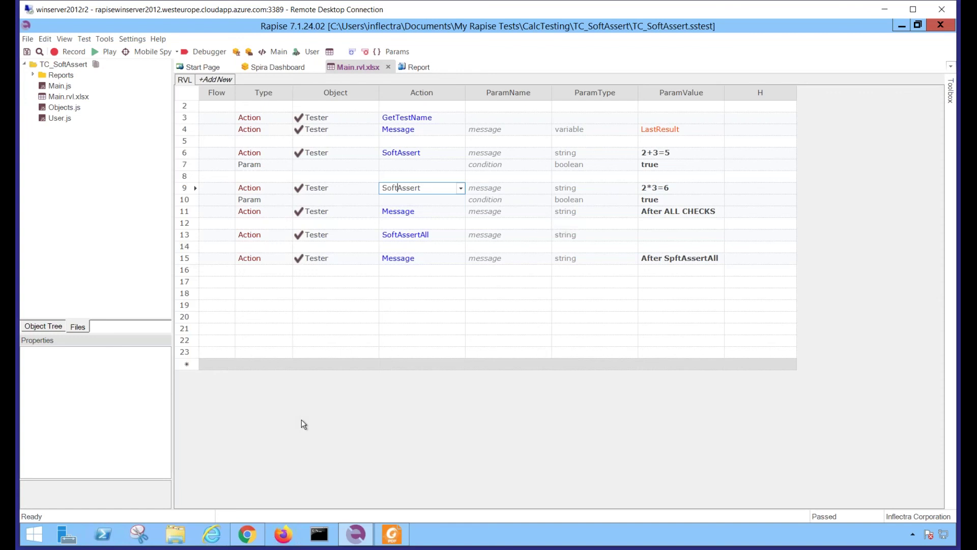
left_click(398, 537)
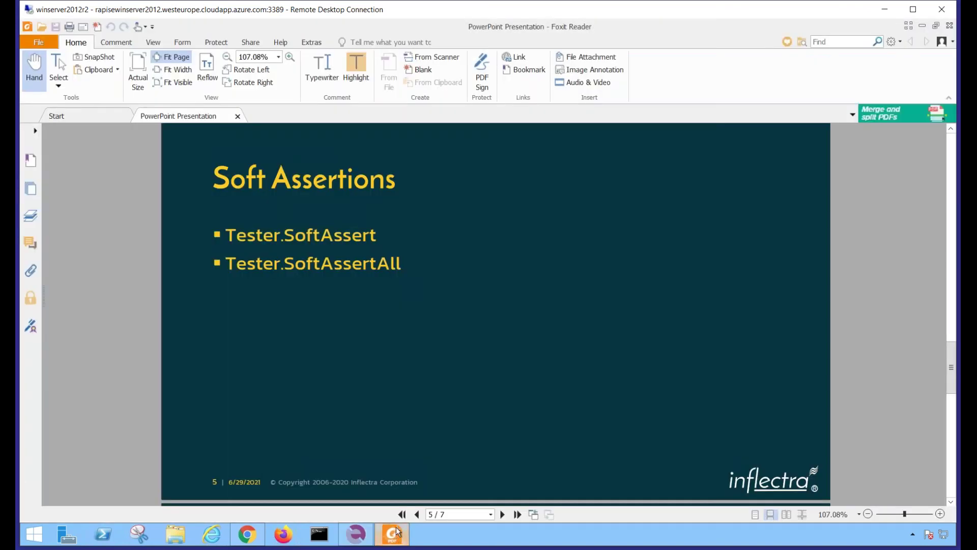
scroll(434, 383, "down", 3)
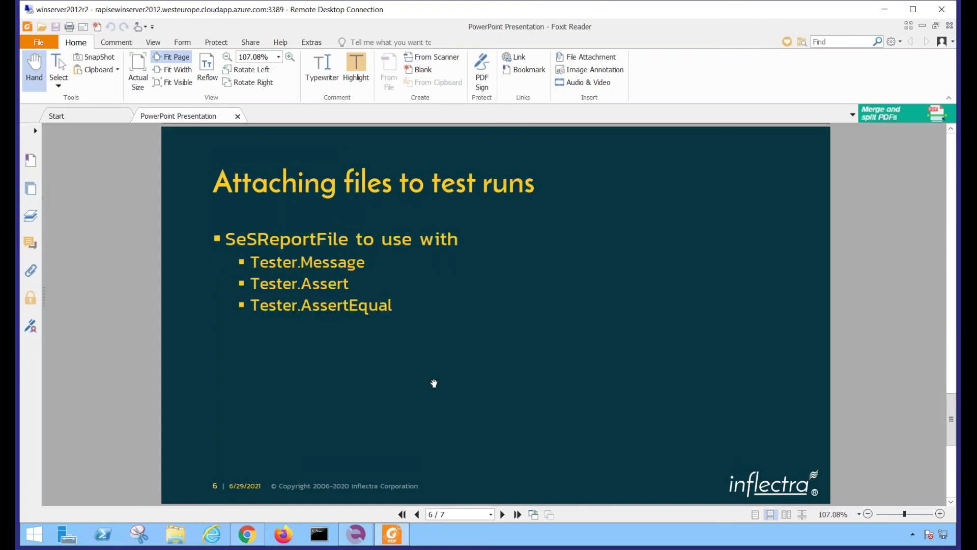
key("F11")
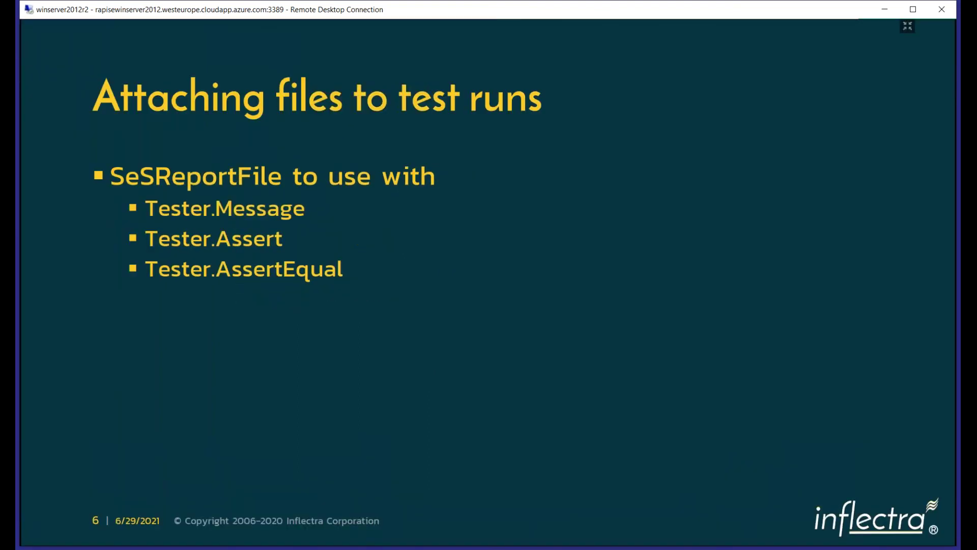